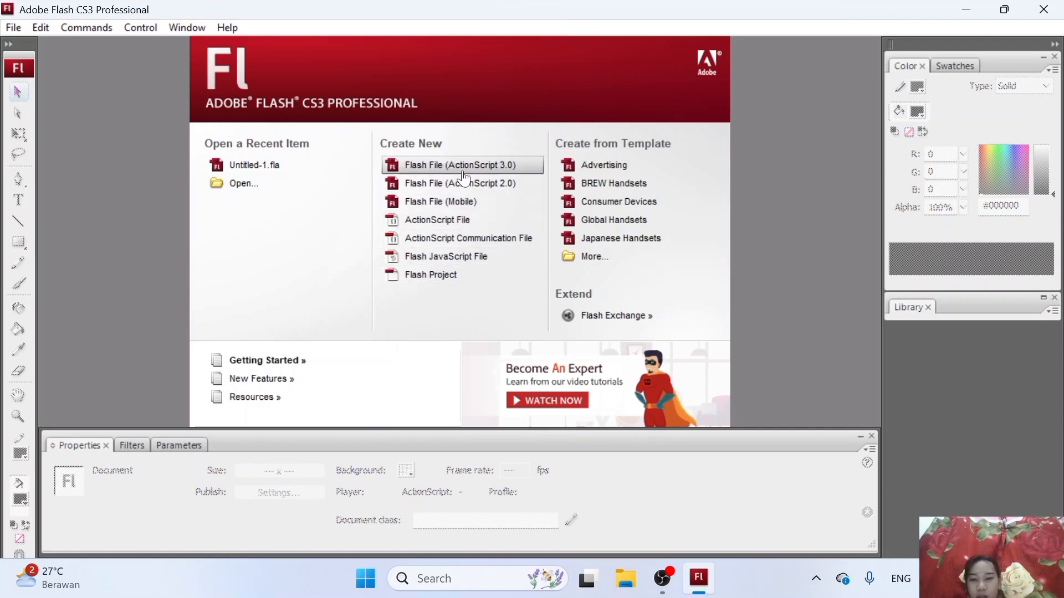
Step: Create a new Flash file (ActionScript 2.0) and rename Layer 1 as "Layer katak"
{"action": "left_click", "coordinate": [496, 184]}
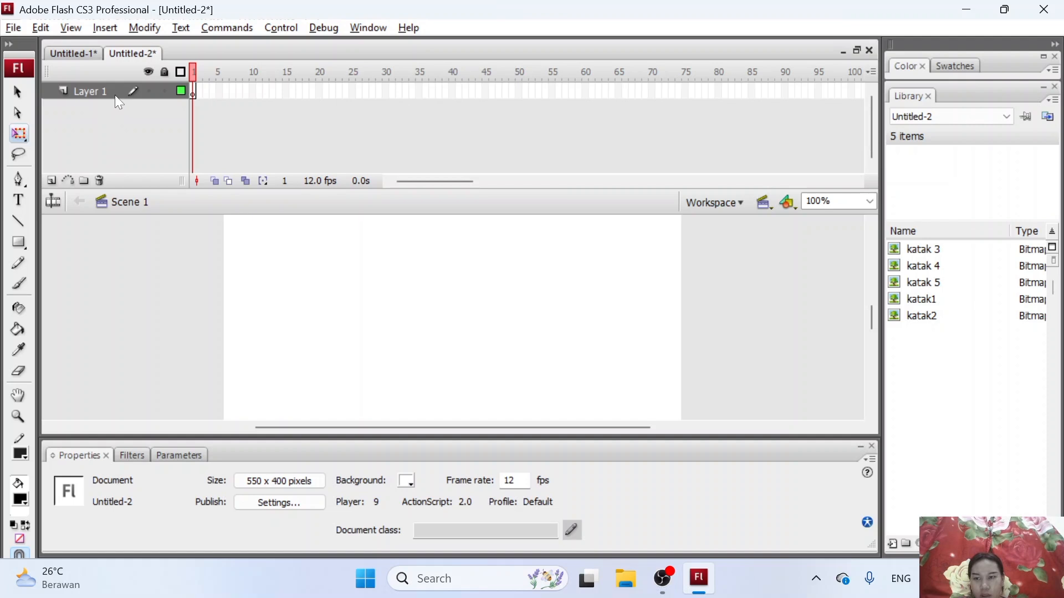
{"action": "left_click", "coordinate": [114, 93]}
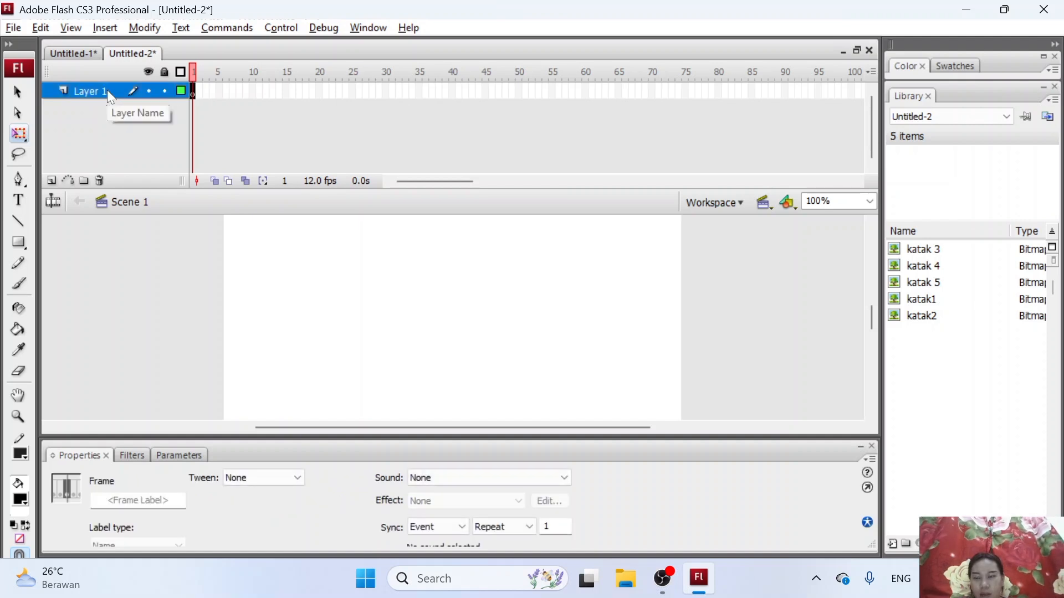
{"action": "double_click", "coordinate": [108, 90]}
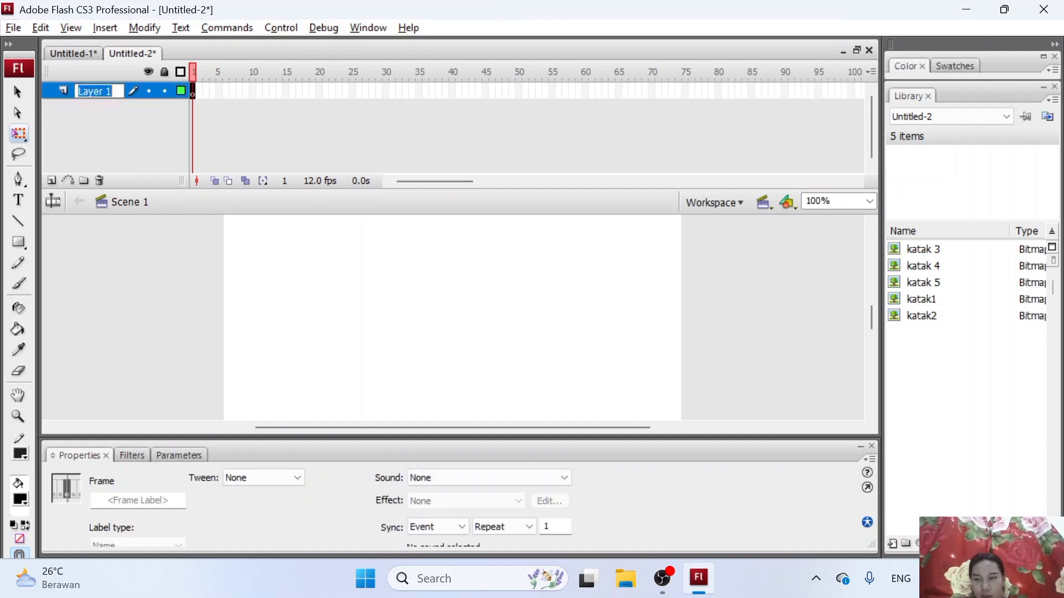
{"action": "left_click", "coordinate": [108, 90]}
{"action": "key", "text": "BackSpace"}
{"action": "type", "text": "katak"}
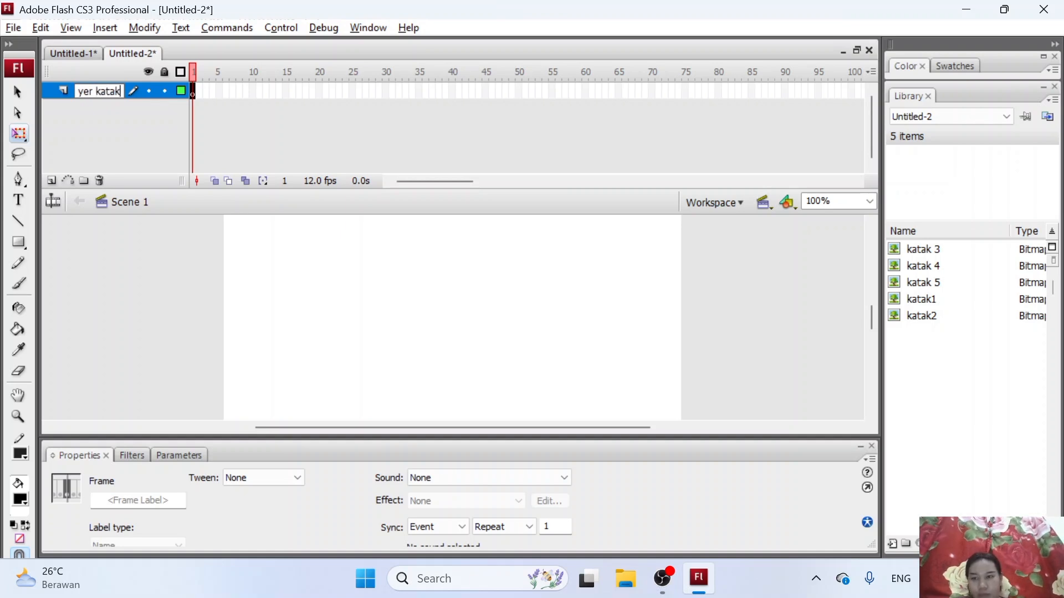
{"action": "left_click", "coordinate": [127, 104]}
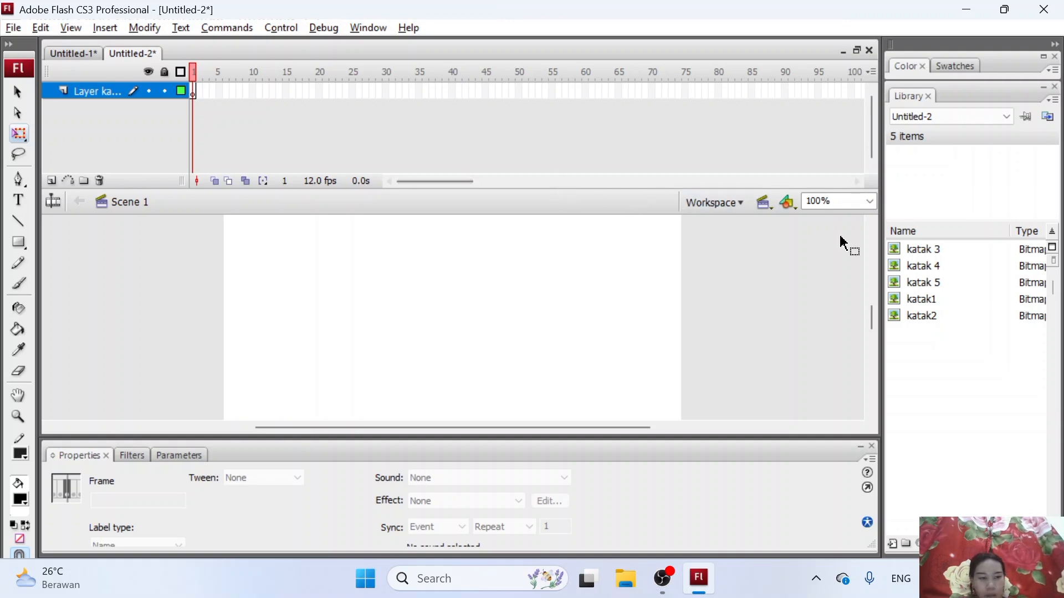
Step: Place the katak1 bitmap from the library onto the stage in frame 1
{"action": "double_click", "coordinate": [925, 300]}
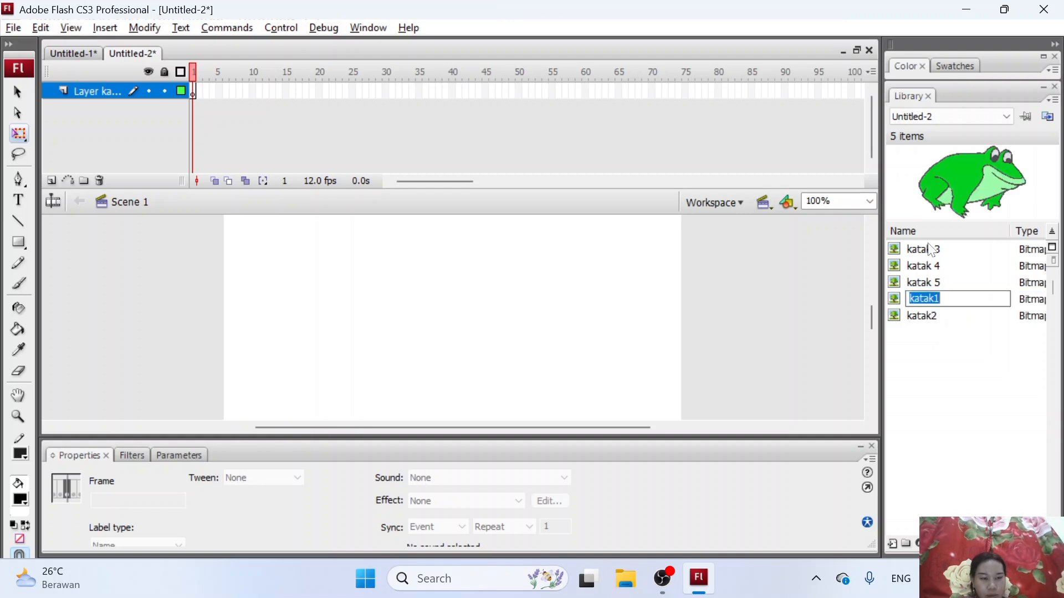
{"action": "key", "text": "Return"}
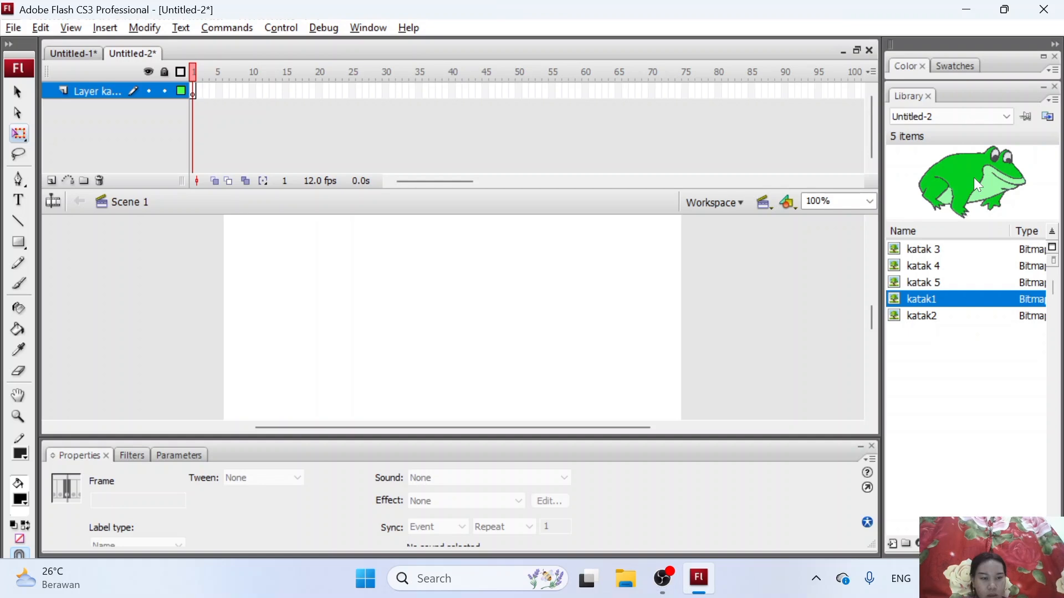
{"action": "left_click_drag", "start_coordinate": [974, 179], "coordinate": [469, 324]}
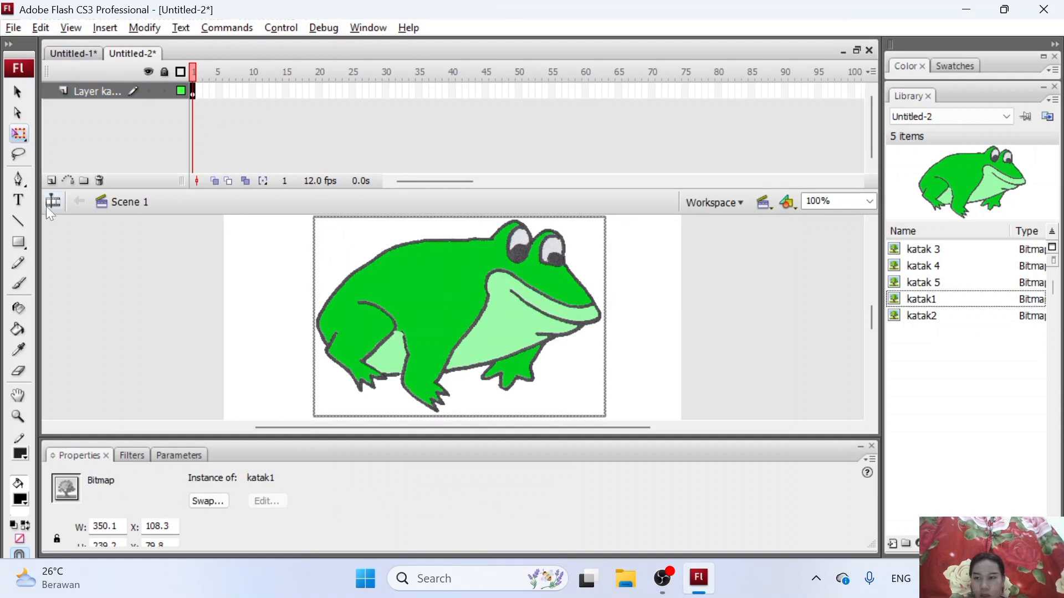
Step: Scale the katak1 frog down to about 84 px wide and move it just outside the stage's left edge, at about X -136, Y 217
{"action": "left_click", "coordinate": [21, 136]}
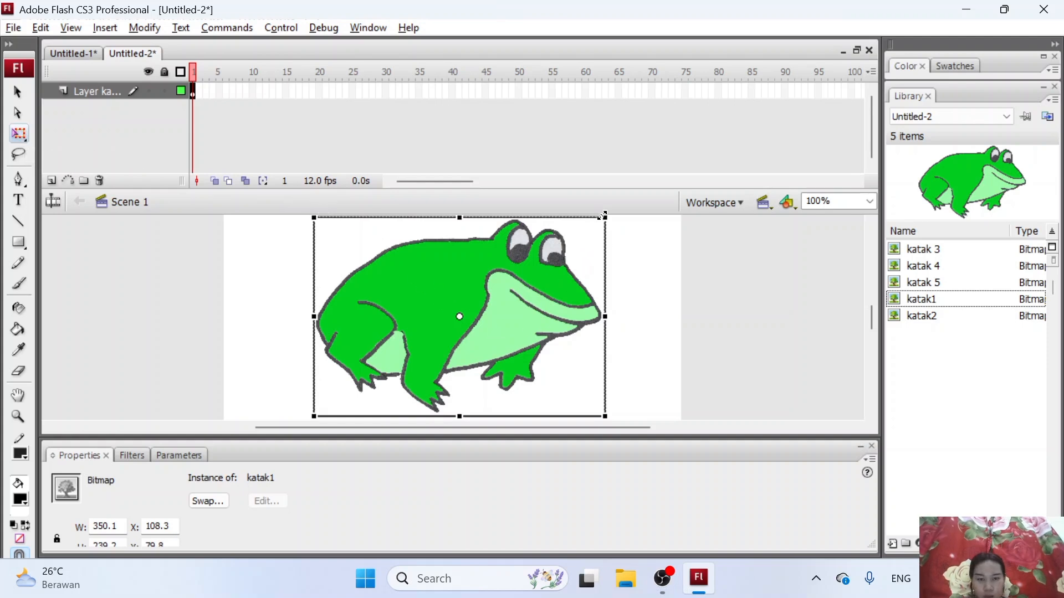
{"action": "left_click_drag", "start_coordinate": [603, 215], "coordinate": [155, 350]}
{"action": "left_click", "coordinate": [280, 334]}
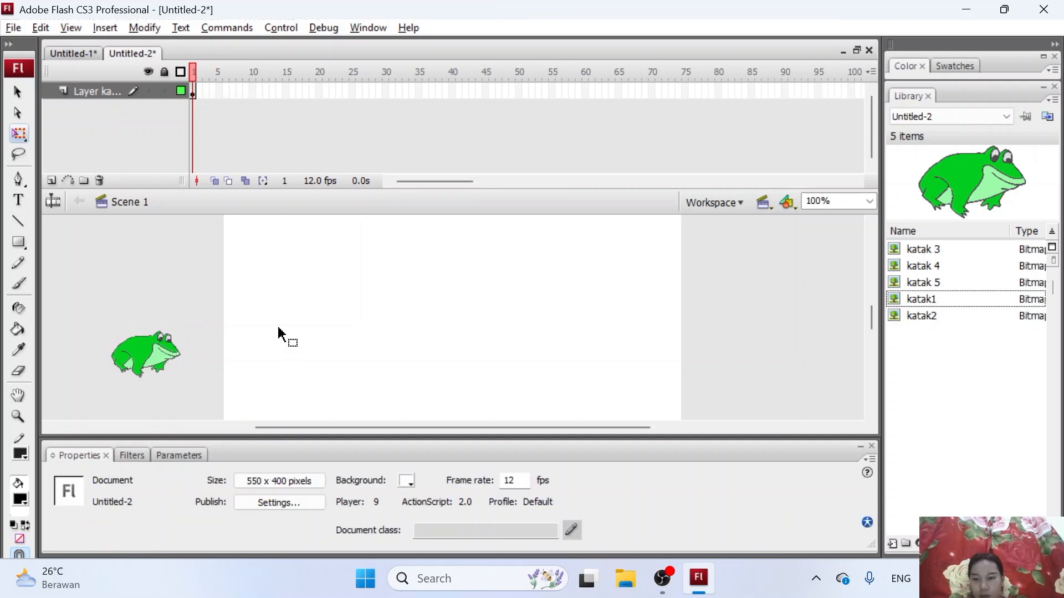
{"action": "left_click", "coordinate": [150, 357]}
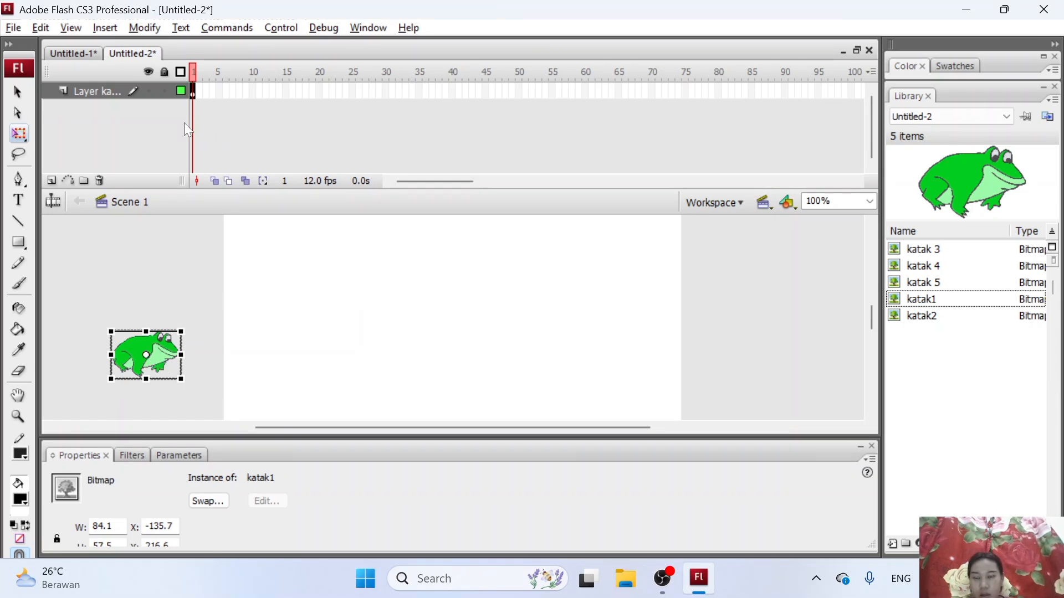
Step: Insert a keyframe at frame 2 of the frog layer and delete the copied frog from it
{"action": "left_click", "coordinate": [195, 103]}
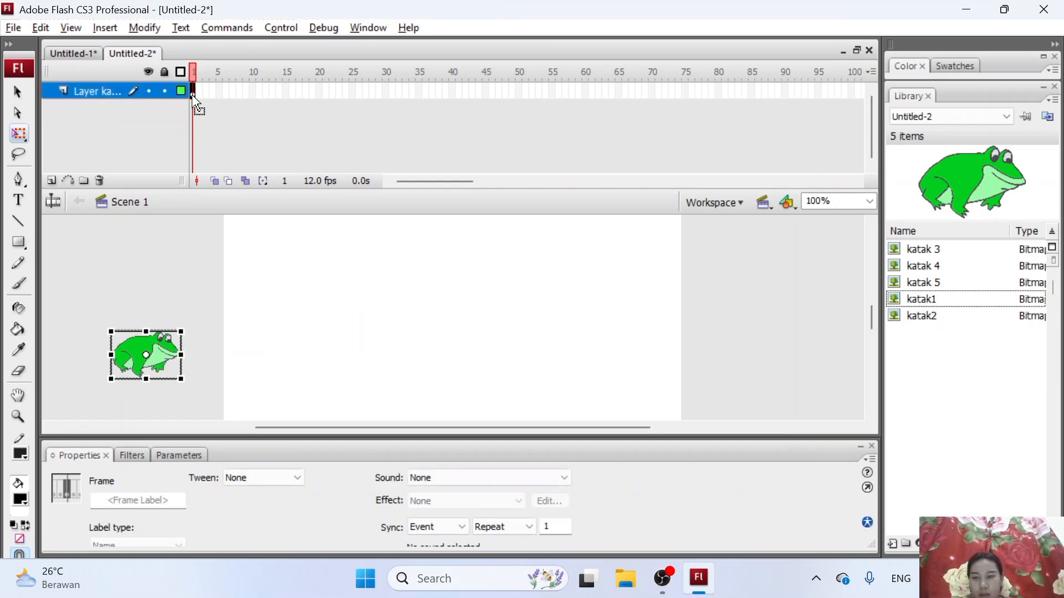
{"action": "right_click", "coordinate": [195, 102]}
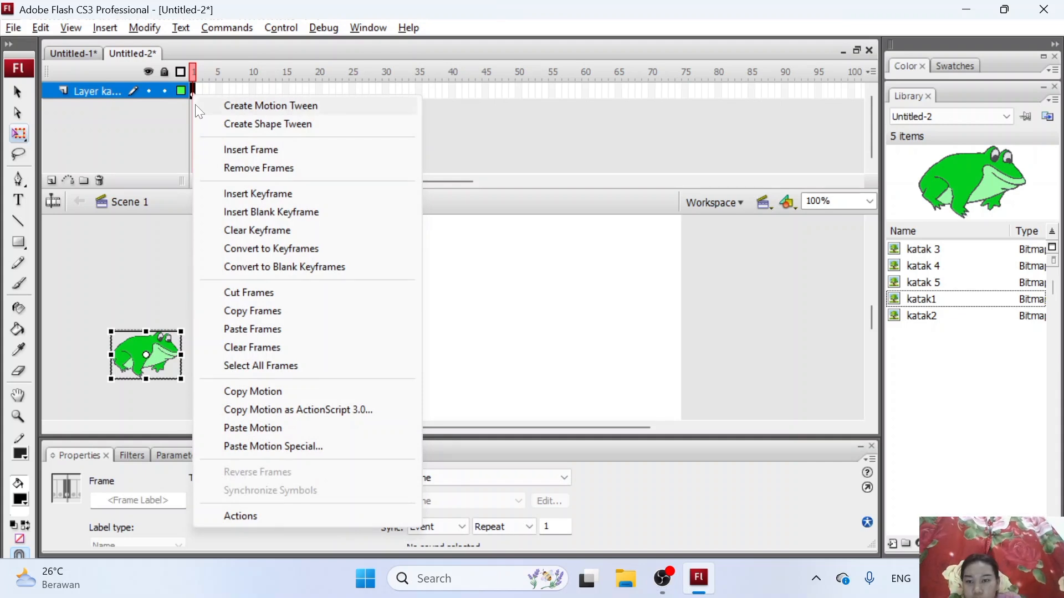
{"action": "left_click", "coordinate": [251, 195]}
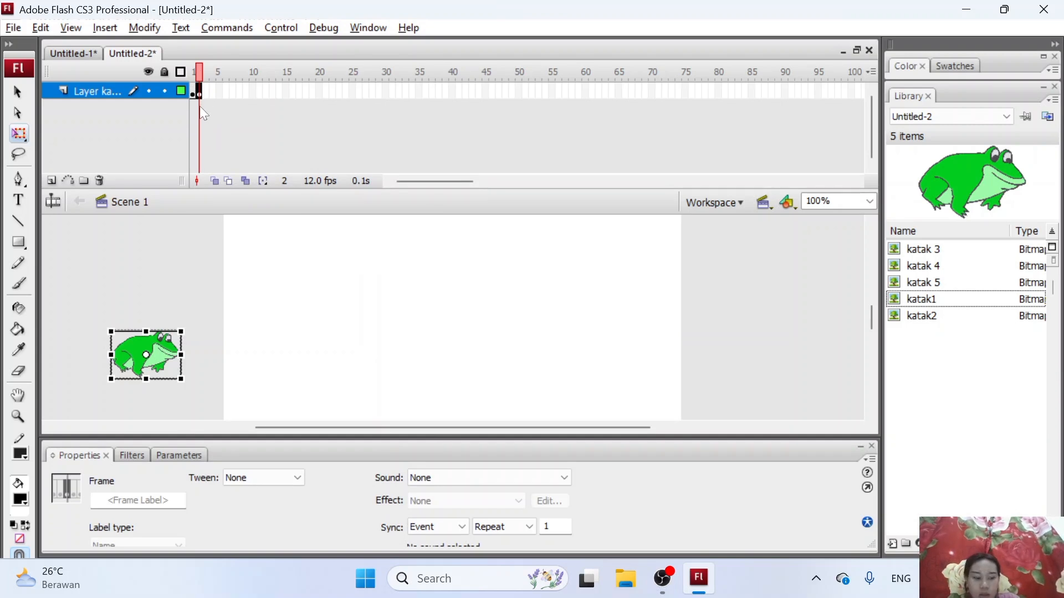
{"action": "key", "text": "Delete"}
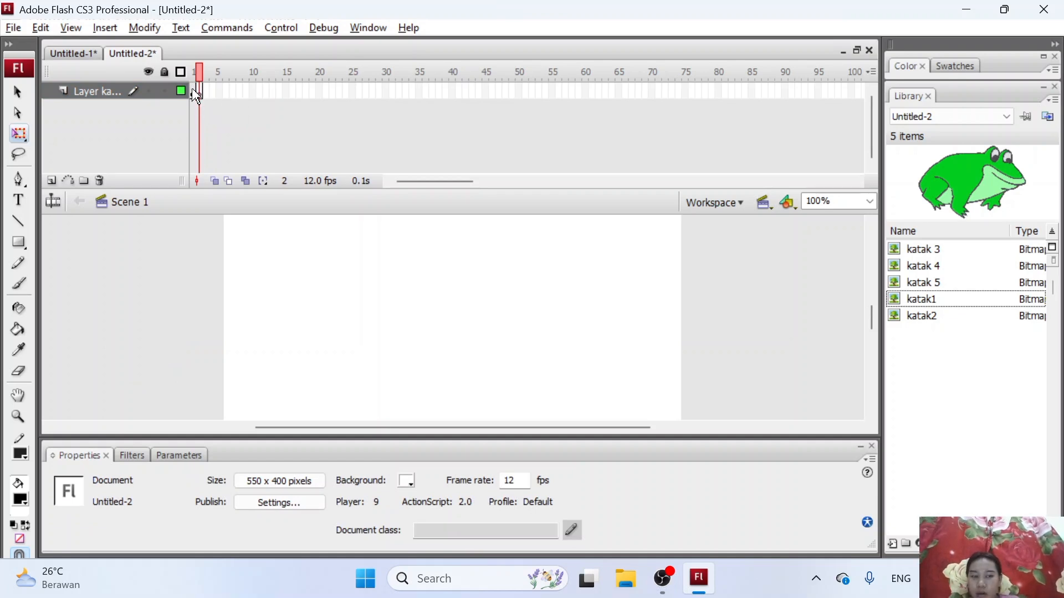
{"action": "left_click", "coordinate": [196, 92]}
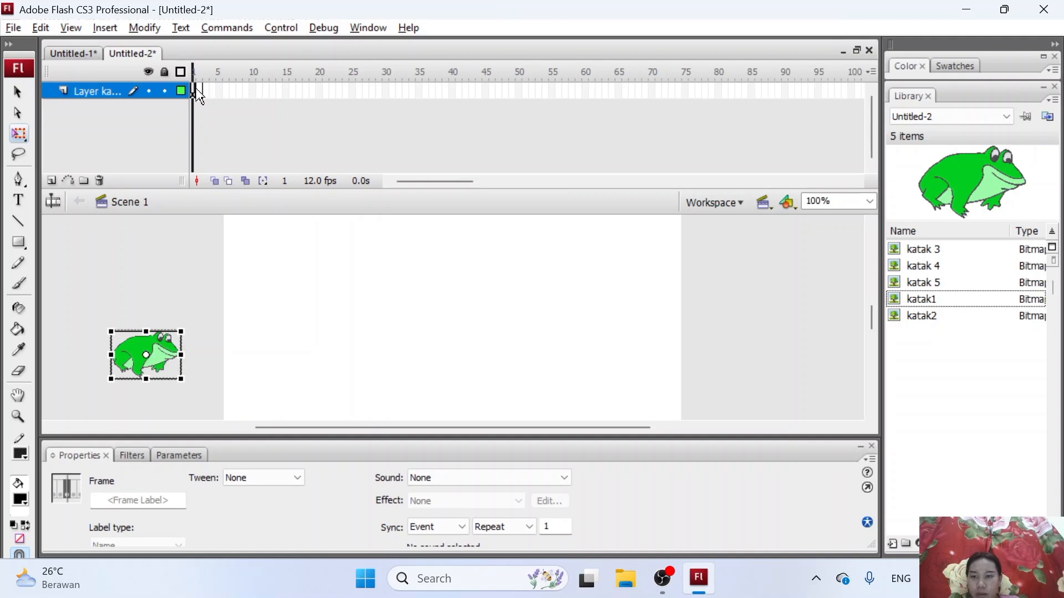
{"action": "left_click", "coordinate": [201, 92]}
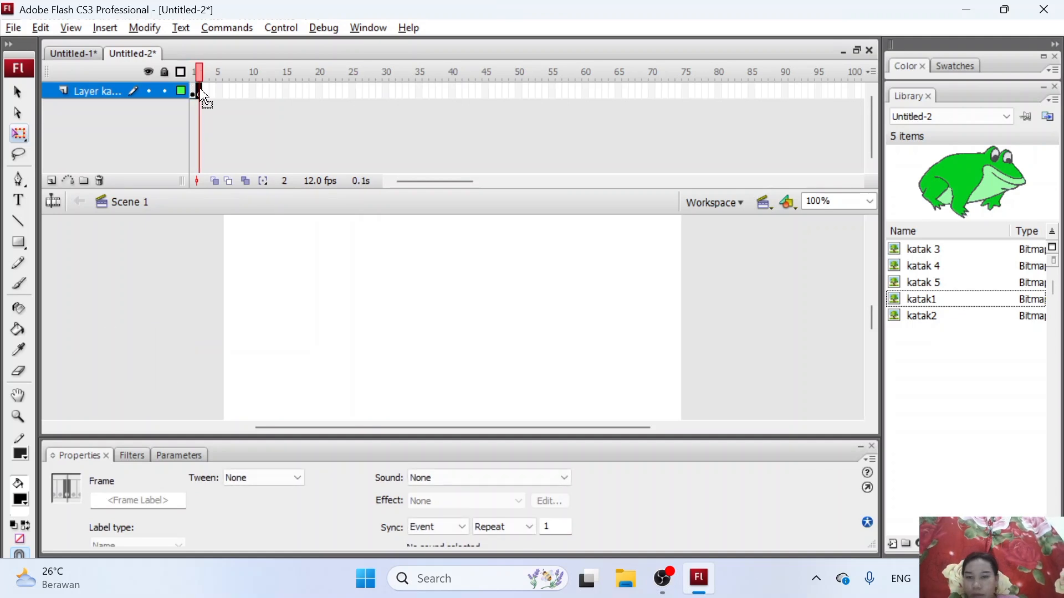
Step: Place the katak2 bitmap on the stage in frame 2 and scale it down to about 96 by 88 px
{"action": "left_click", "coordinate": [951, 317]}
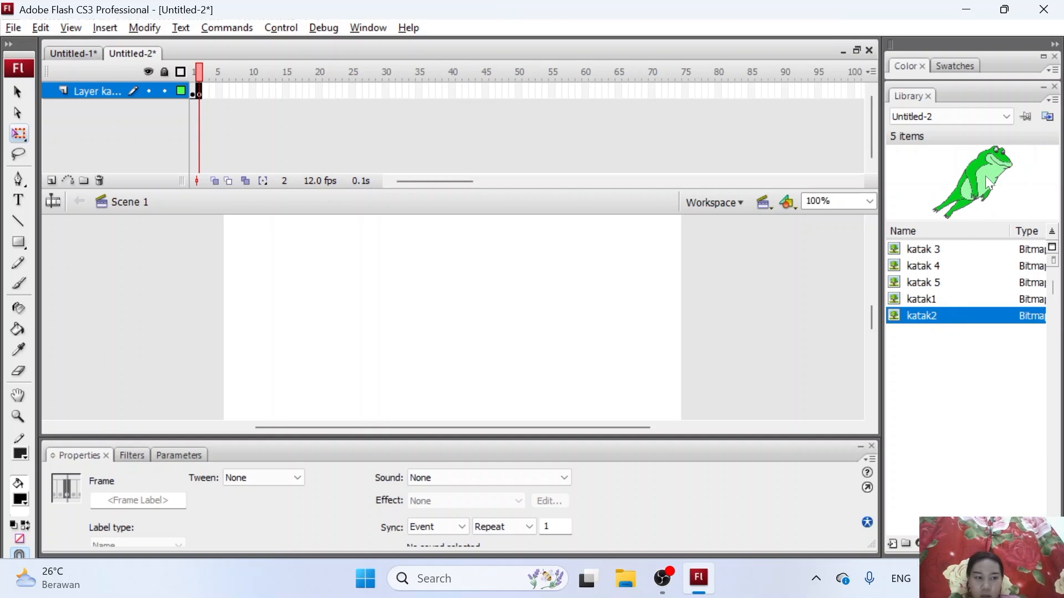
{"action": "left_click_drag", "start_coordinate": [985, 171], "coordinate": [475, 330]}
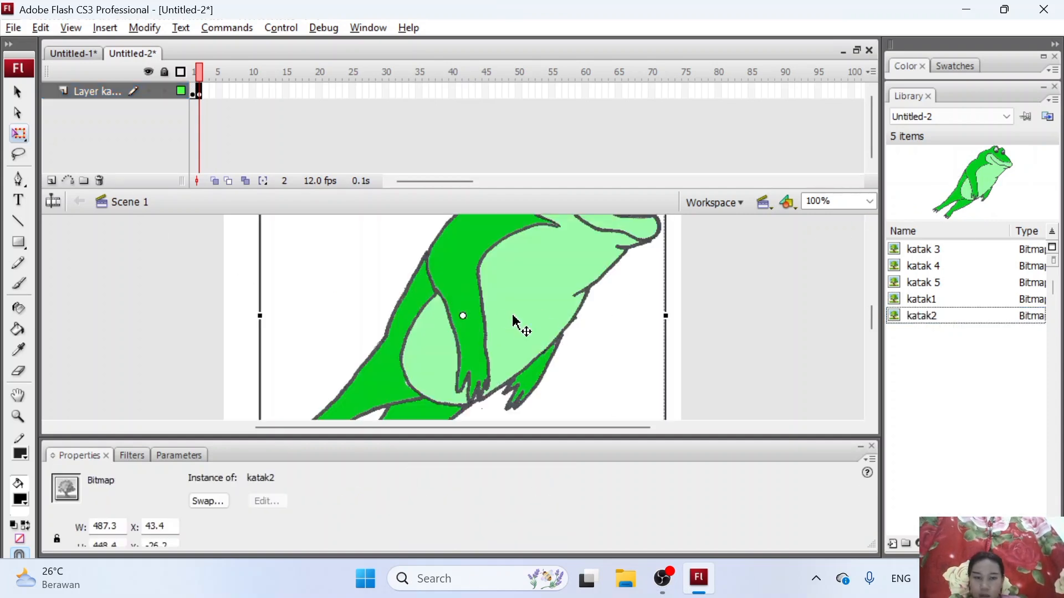
{"action": "scroll", "coordinate": [513, 319], "scroll_direction": "up", "scroll_amount": 2}
{"action": "scroll", "coordinate": [670, 285], "scroll_direction": "up", "scroll_amount": 3}
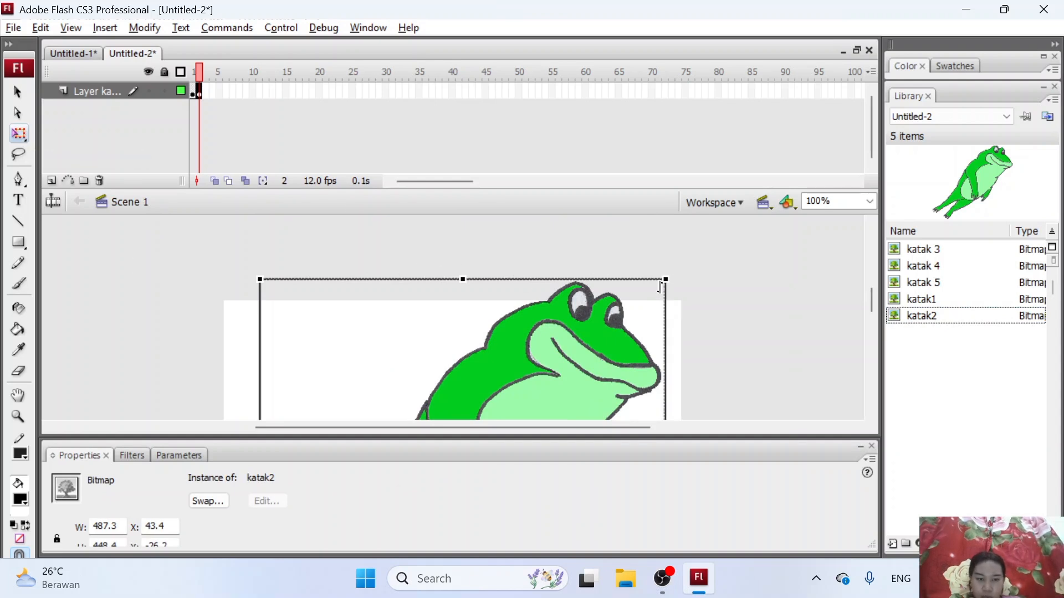
{"action": "left_click_drag", "start_coordinate": [666, 278], "coordinate": [563, 373]}
{"action": "scroll", "coordinate": [504, 351], "scroll_direction": "down", "scroll_amount": 3}
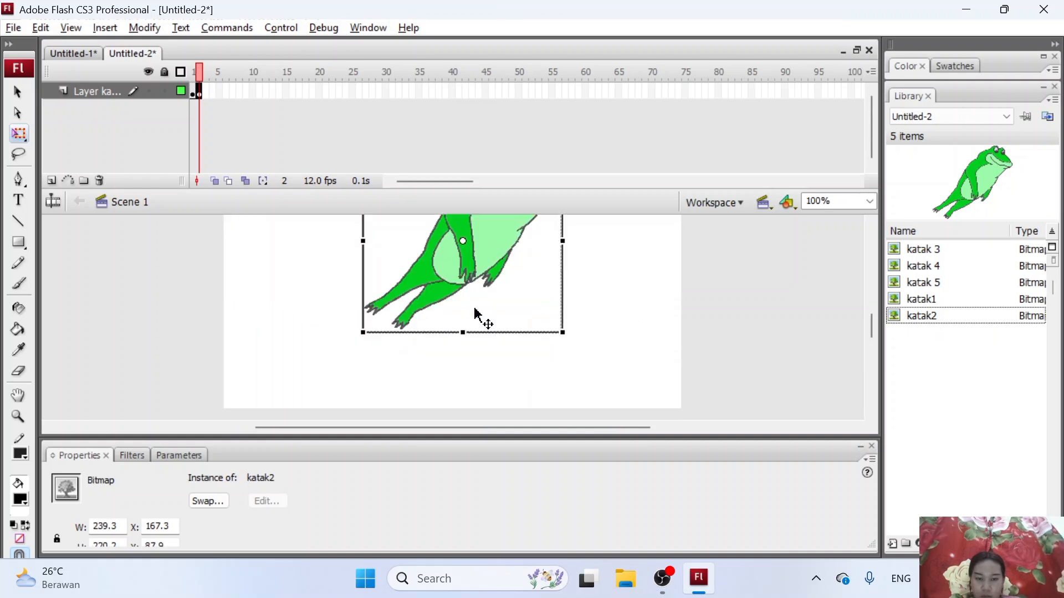
{"action": "scroll", "coordinate": [478, 315], "scroll_direction": "up", "scroll_amount": 3}
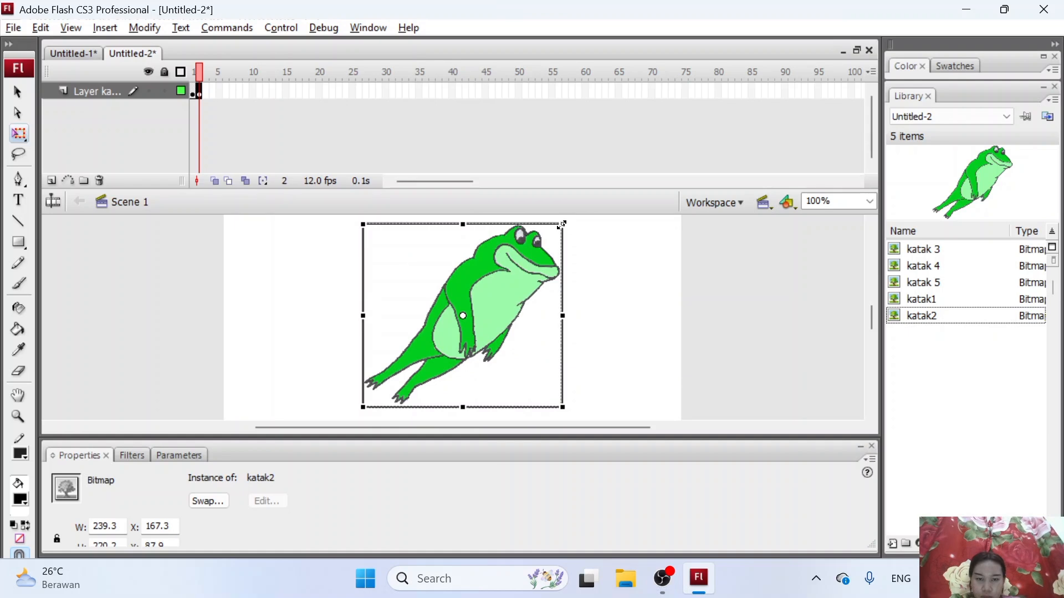
{"action": "left_click_drag", "start_coordinate": [561, 224], "coordinate": [504, 278]}
{"action": "left_click_drag", "start_coordinate": [475, 318], "coordinate": [356, 348]}
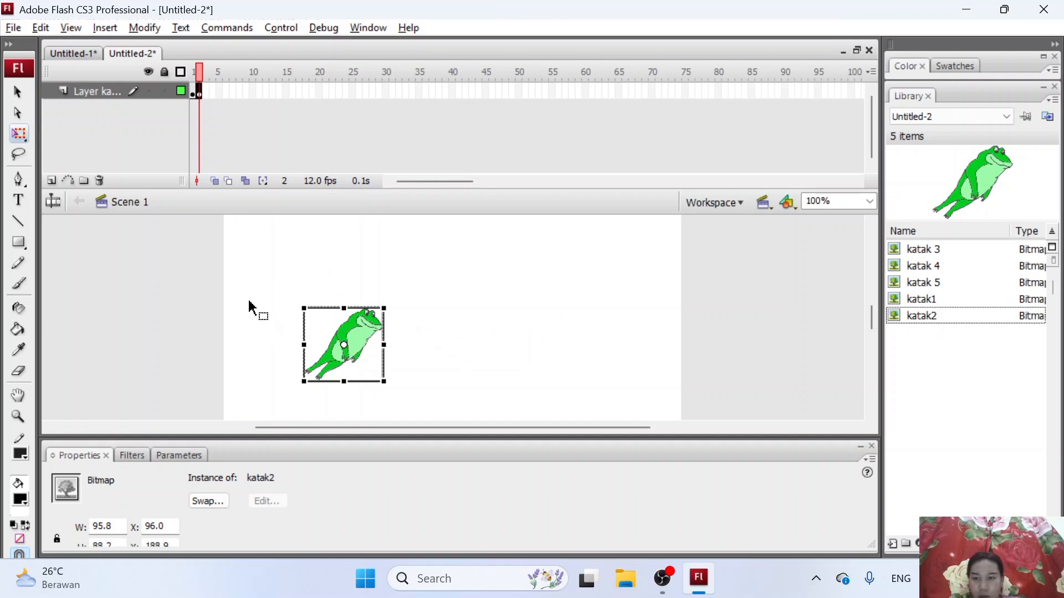
Step: Turn on onion skinning and position the katak2 frog over the ghosted first frog, at about X -129, Y 182
{"action": "left_click", "coordinate": [215, 180]}
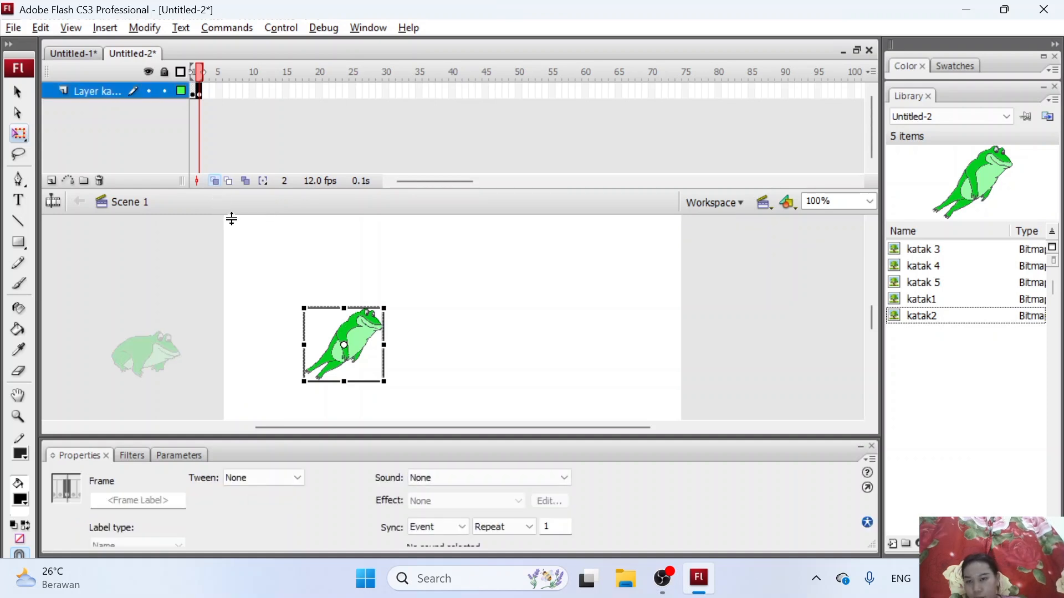
{"action": "left_click_drag", "start_coordinate": [348, 328], "coordinate": [171, 341]}
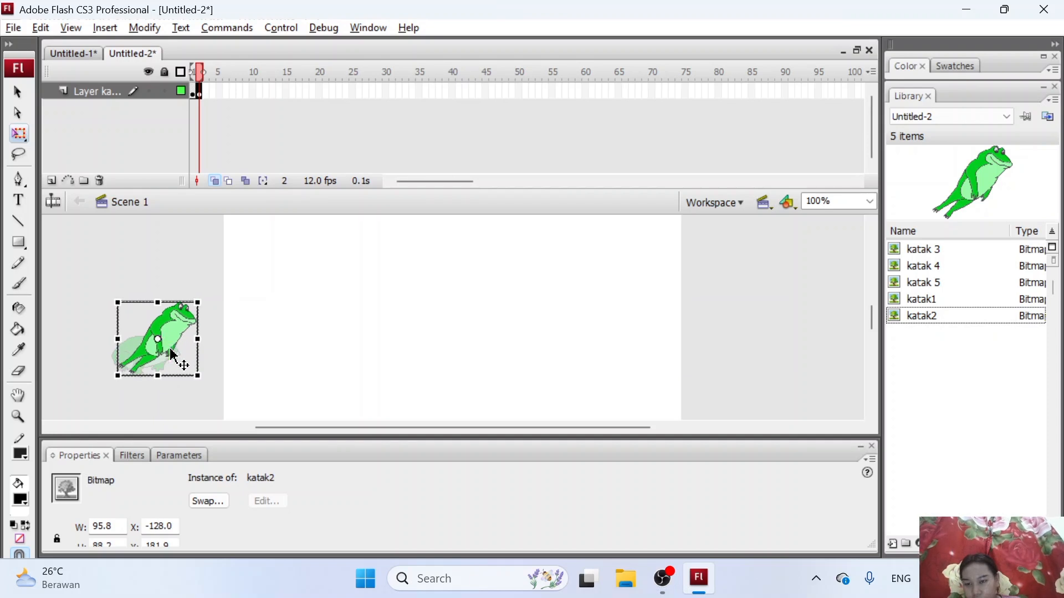
{"action": "left_click", "coordinate": [255, 360]}
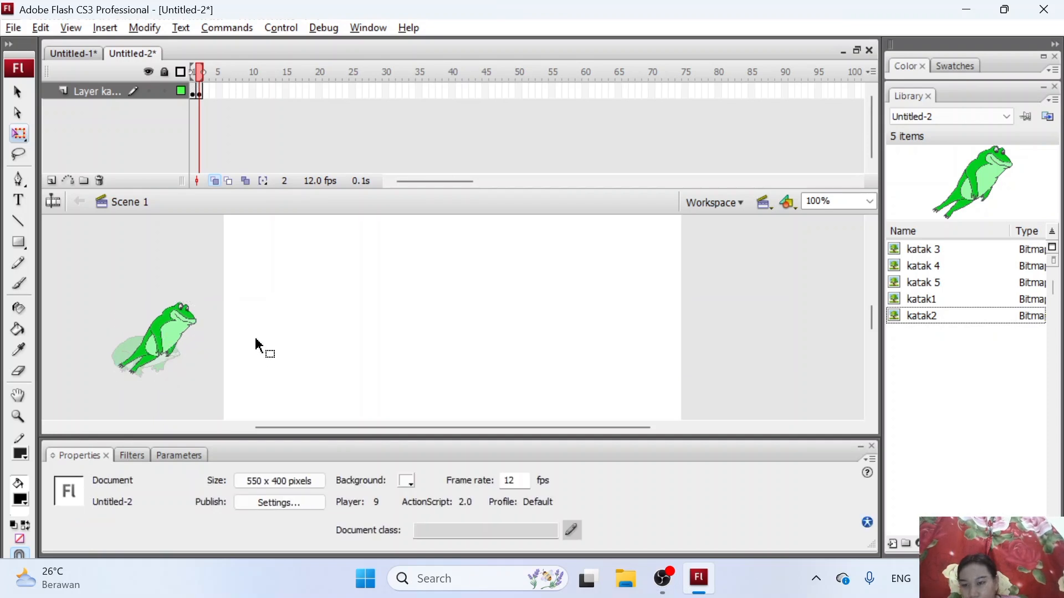
{"action": "left_click", "coordinate": [172, 349]}
{"action": "left_click_drag", "start_coordinate": [175, 348], "coordinate": [170, 349]}
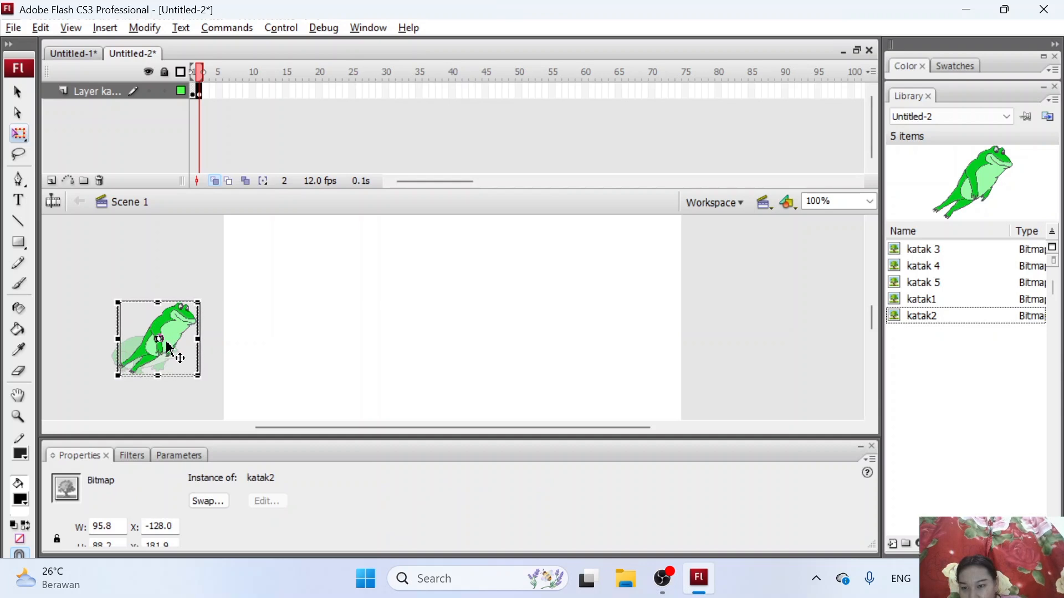
{"action": "key", "text": "Right"}
{"action": "key", "text": "Right"}
{"action": "key", "text": "Right"}
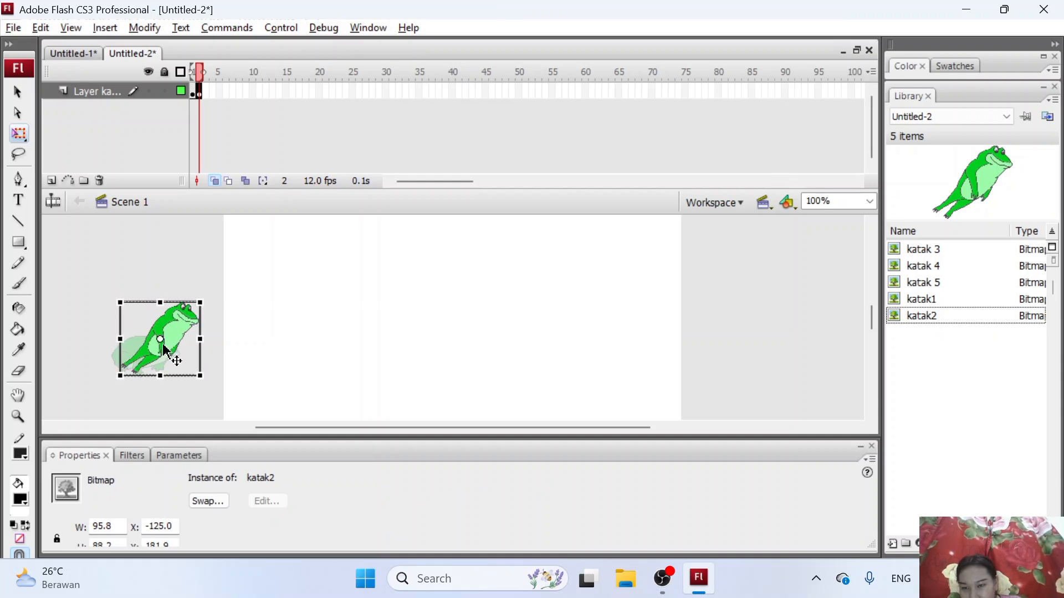
{"action": "left_click", "coordinate": [248, 353]}
{"action": "left_click", "coordinate": [178, 344]}
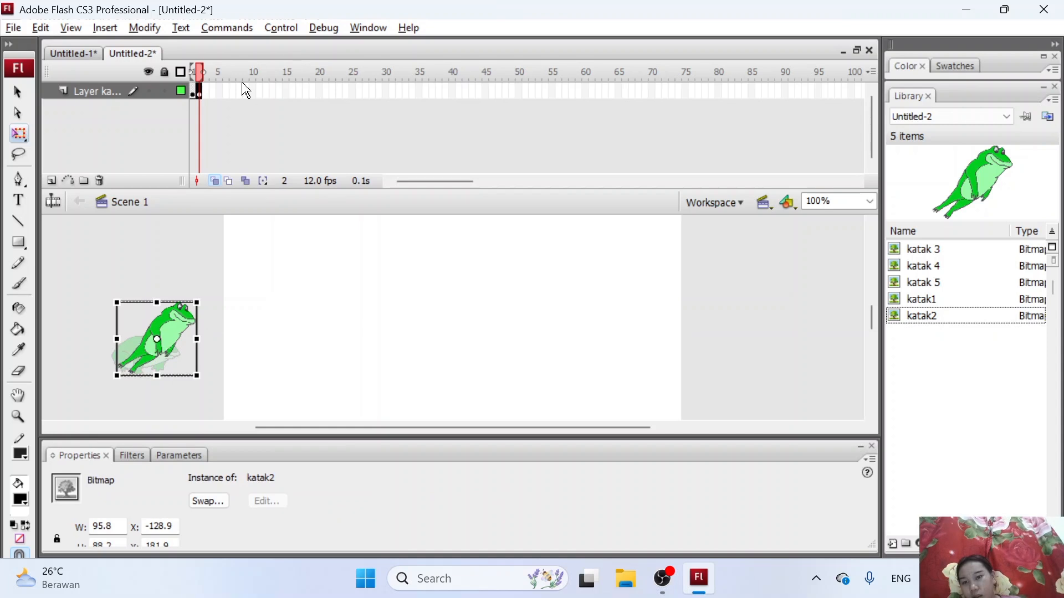
Step: Insert a keyframe at frame 3 and delete the copied katak2 frog from it
{"action": "right_click", "coordinate": [203, 95]}
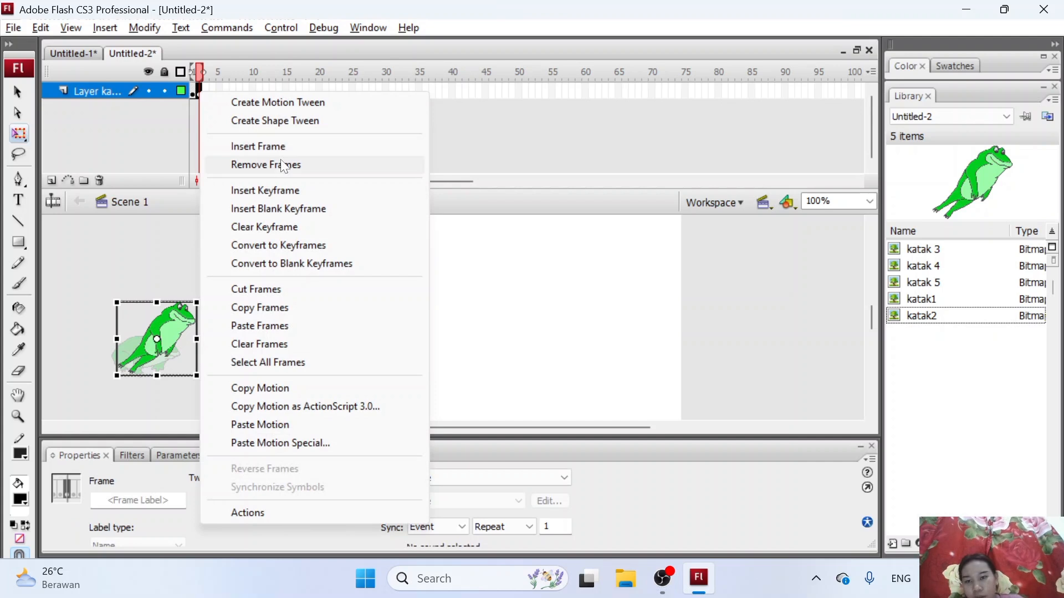
{"action": "left_click", "coordinate": [271, 191]}
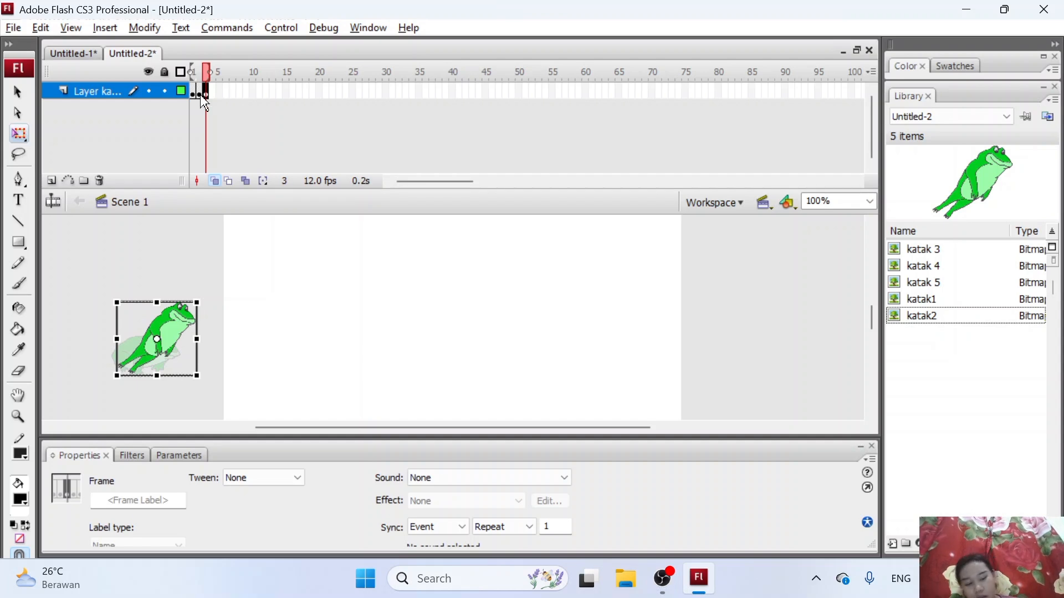
{"action": "key", "text": "Delete"}
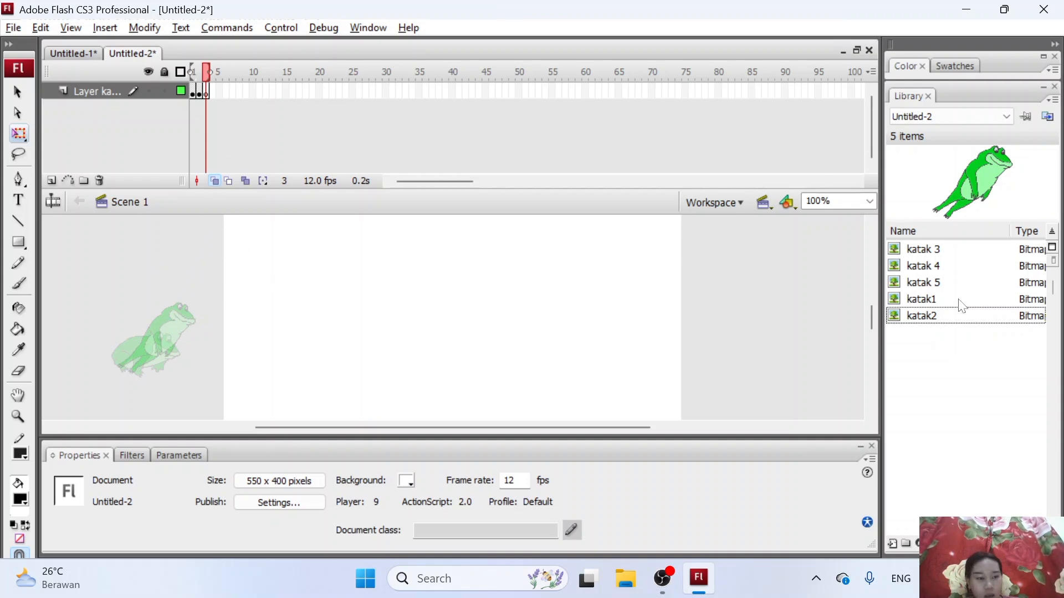
Step: Place the katak 3 bitmap on the stage in frame 3 and scale it down to about 61 px wide
{"action": "left_click", "coordinate": [947, 255]}
{"action": "left_click_drag", "start_coordinate": [975, 178], "coordinate": [458, 304]}
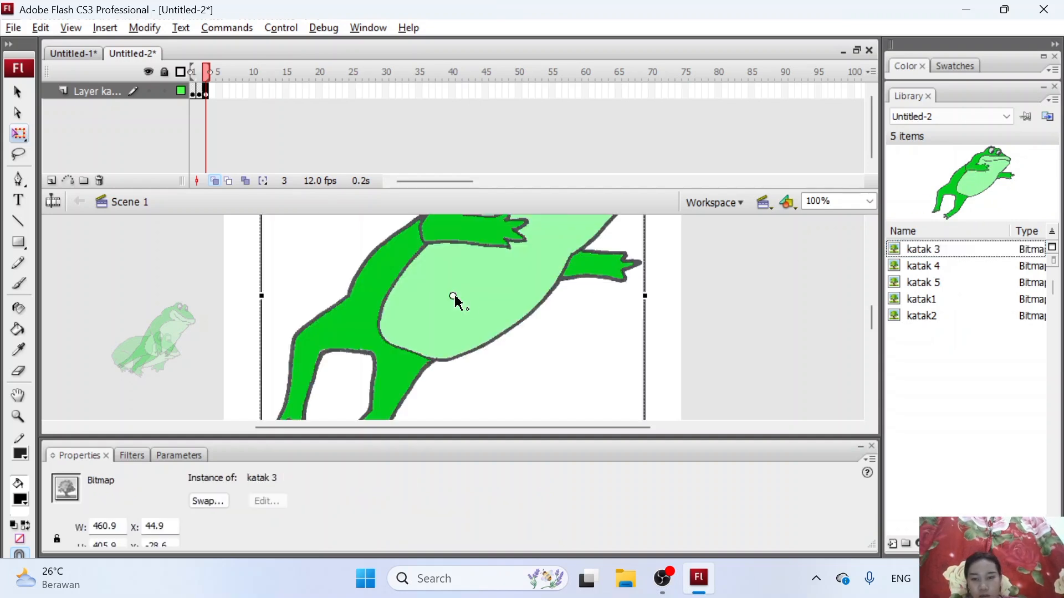
{"action": "scroll", "coordinate": [458, 304], "scroll_direction": "up", "scroll_amount": 5}
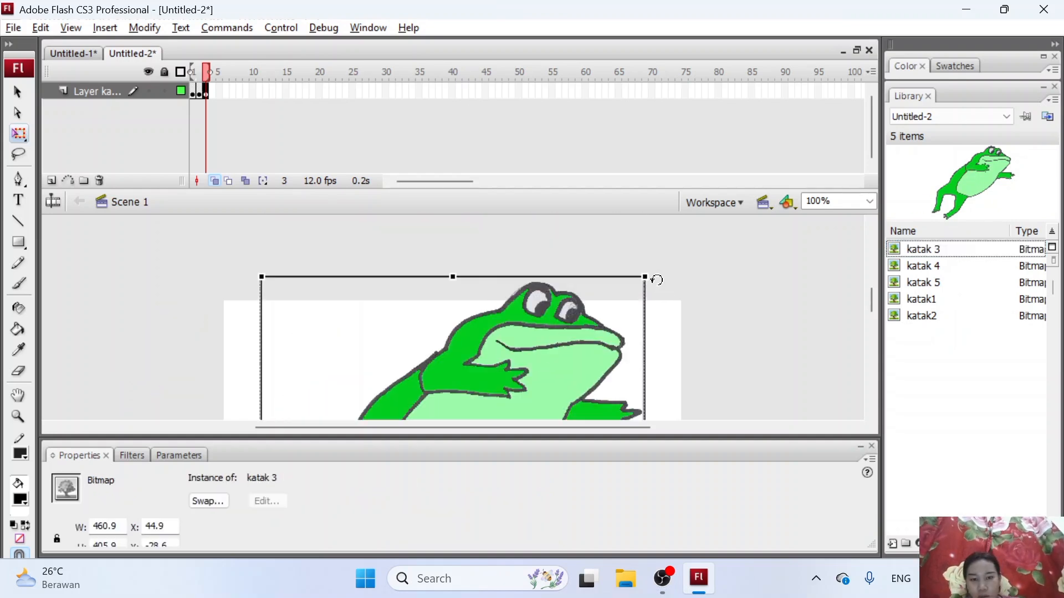
{"action": "left_click_drag", "start_coordinate": [644, 275], "coordinate": [482, 385]}
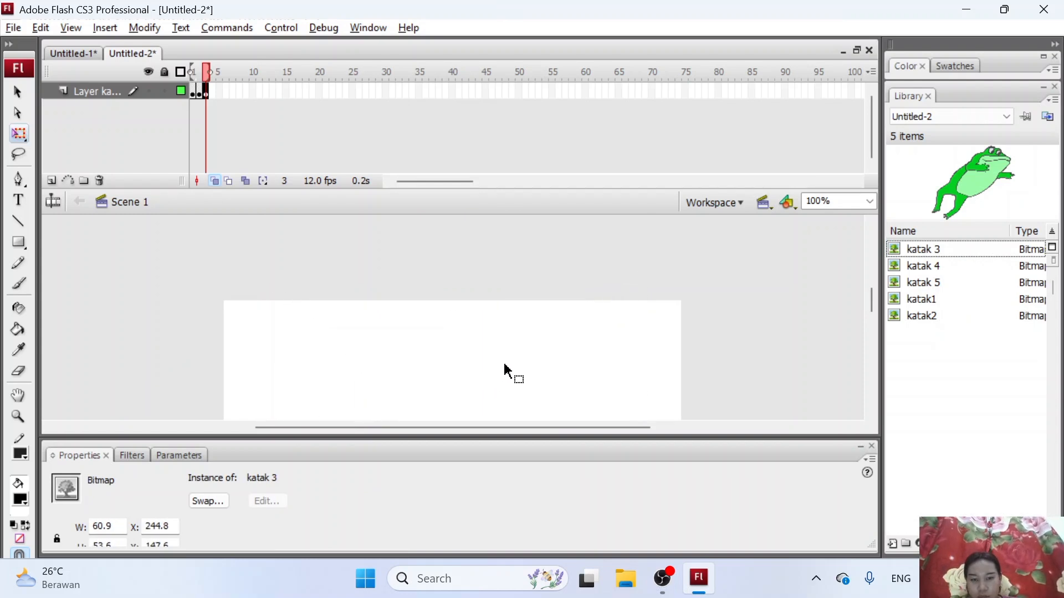
Step: Enlarge the katak 3 frog in frame 3 to about 93 by 82 px and position it at about X -94, Y 161
{"action": "scroll", "coordinate": [506, 370], "scroll_direction": "down", "scroll_amount": 3}
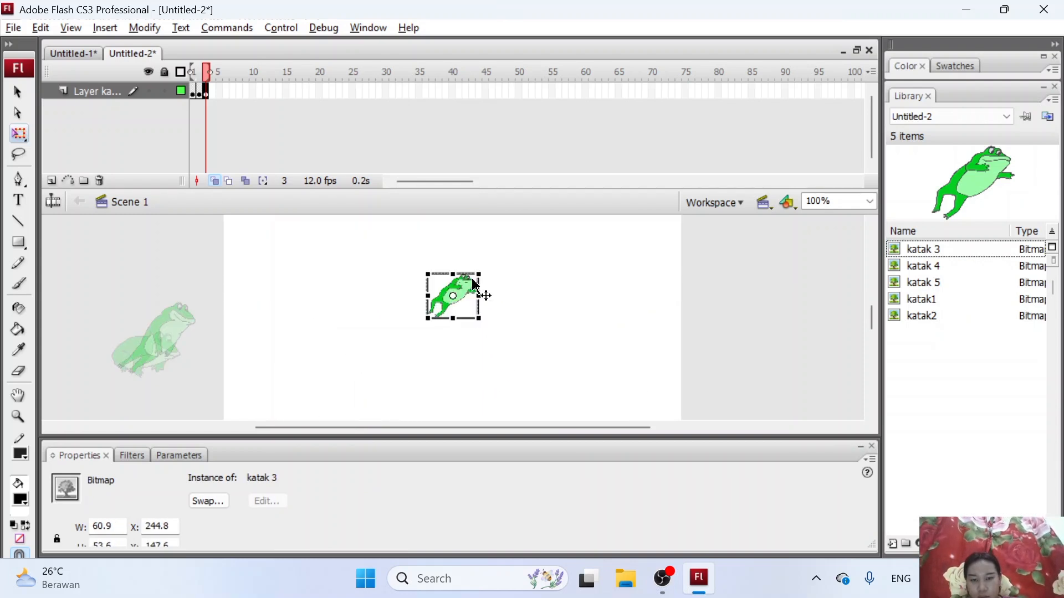
{"action": "left_click_drag", "start_coordinate": [479, 272], "coordinate": [179, 313]}
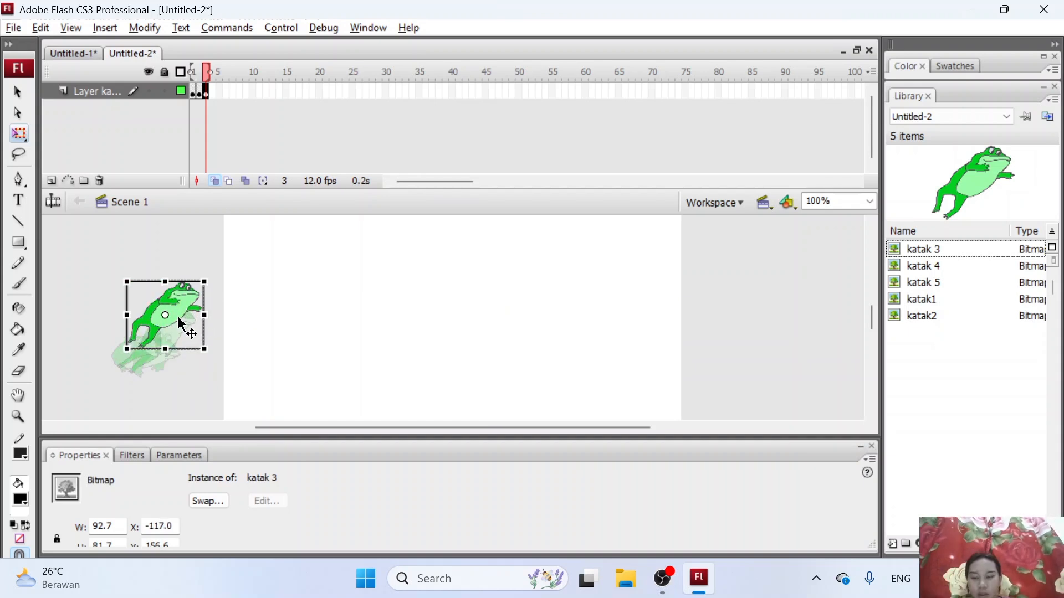
{"action": "left_click_drag", "start_coordinate": [181, 312], "coordinate": [193, 309]}
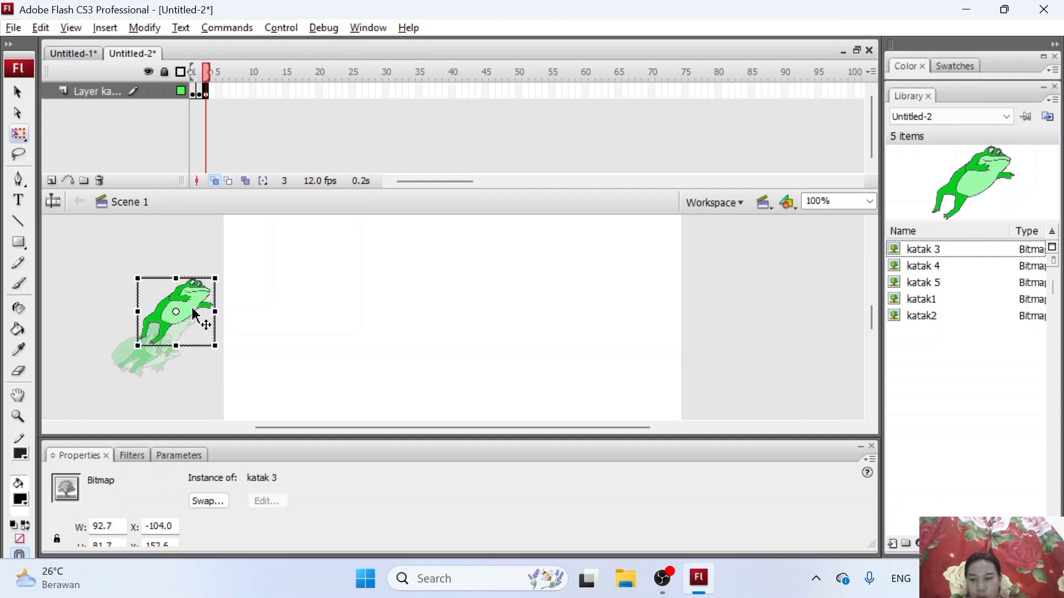
{"action": "left_click", "coordinate": [294, 321]}
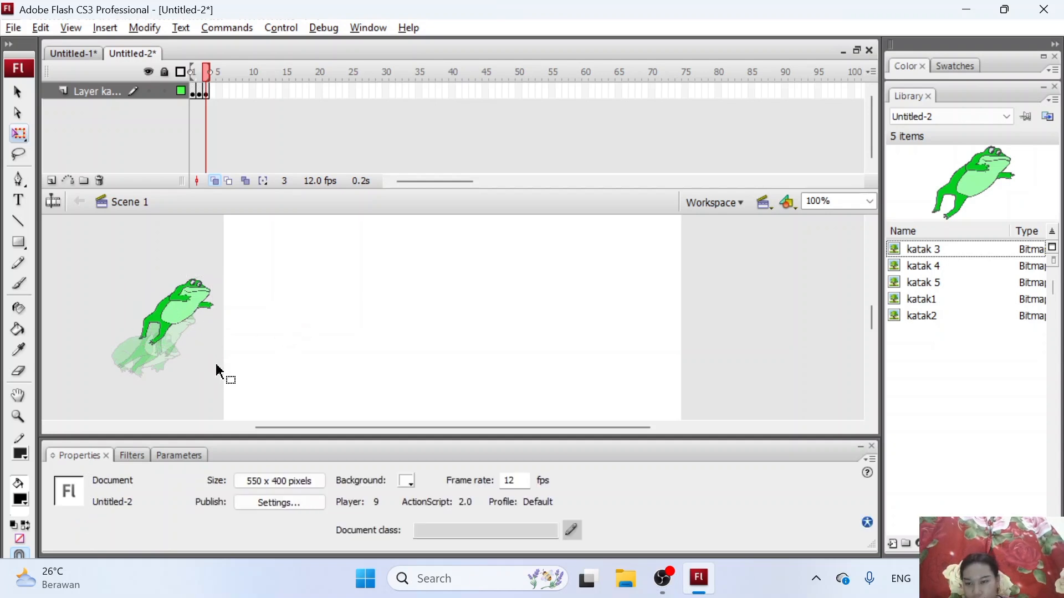
{"action": "left_click", "coordinate": [178, 316]}
{"action": "left_click_drag", "start_coordinate": [196, 312], "coordinate": [196, 324]}
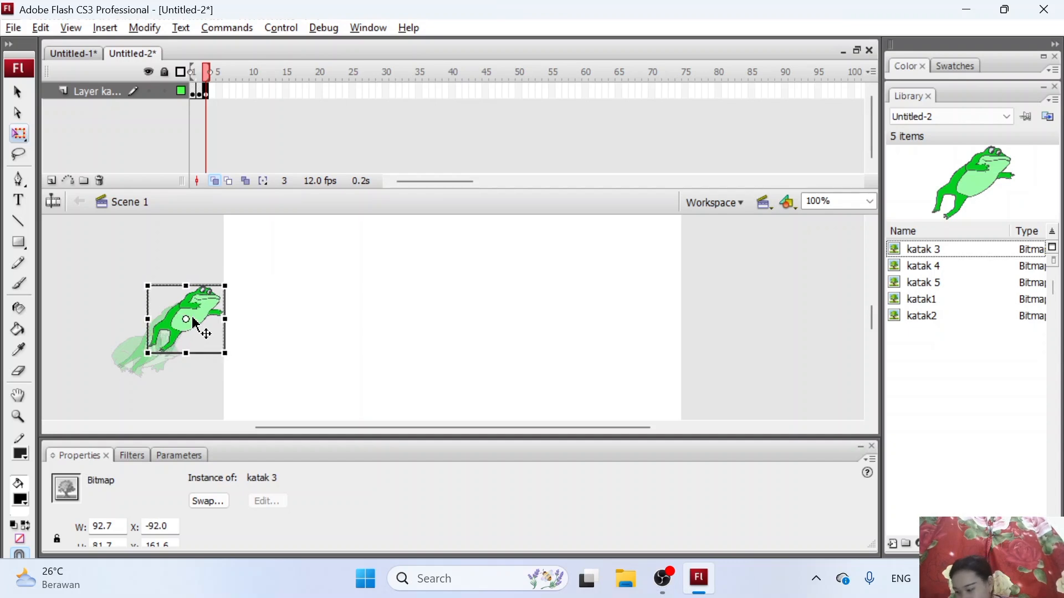
{"action": "left_click_drag", "start_coordinate": [194, 330], "coordinate": [199, 331]}
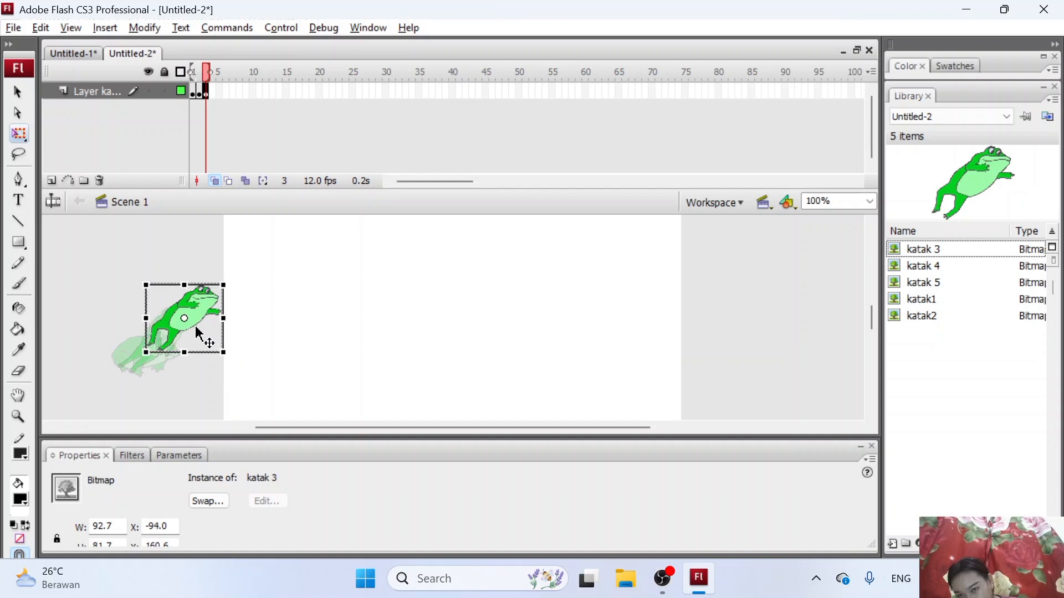
{"action": "left_click", "coordinate": [259, 333]}
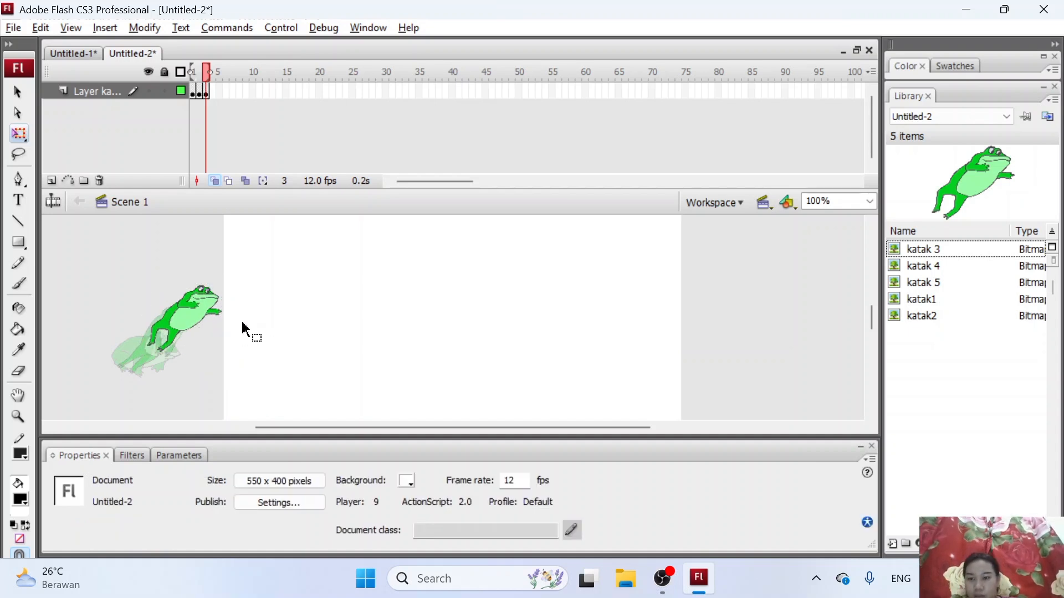
Step: Insert a keyframe at frame 4 and delete the copied katak 3 frog from it
{"action": "left_click", "coordinate": [191, 319]}
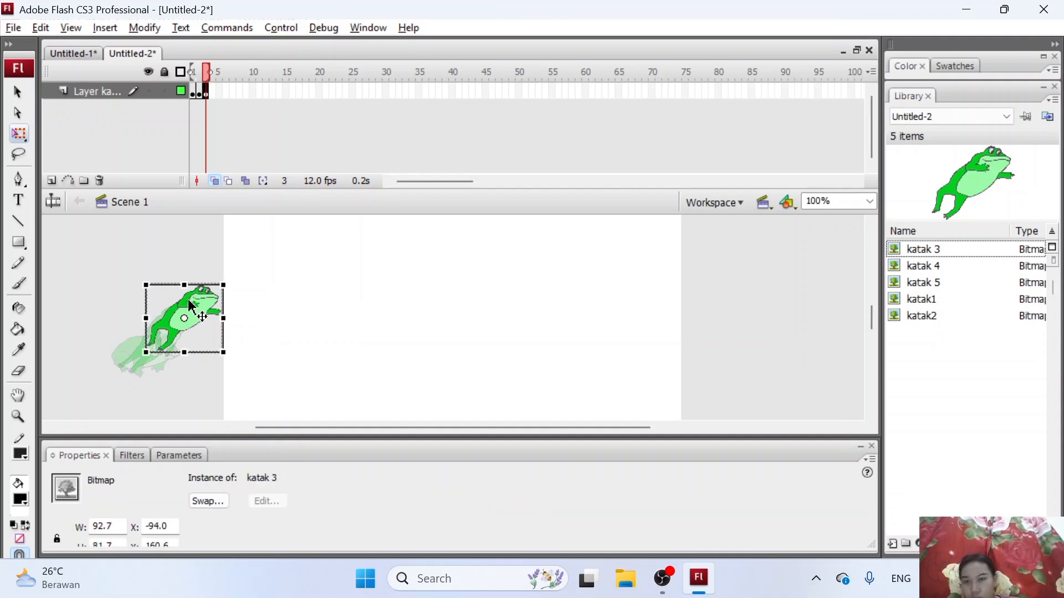
{"action": "right_click", "coordinate": [206, 92]}
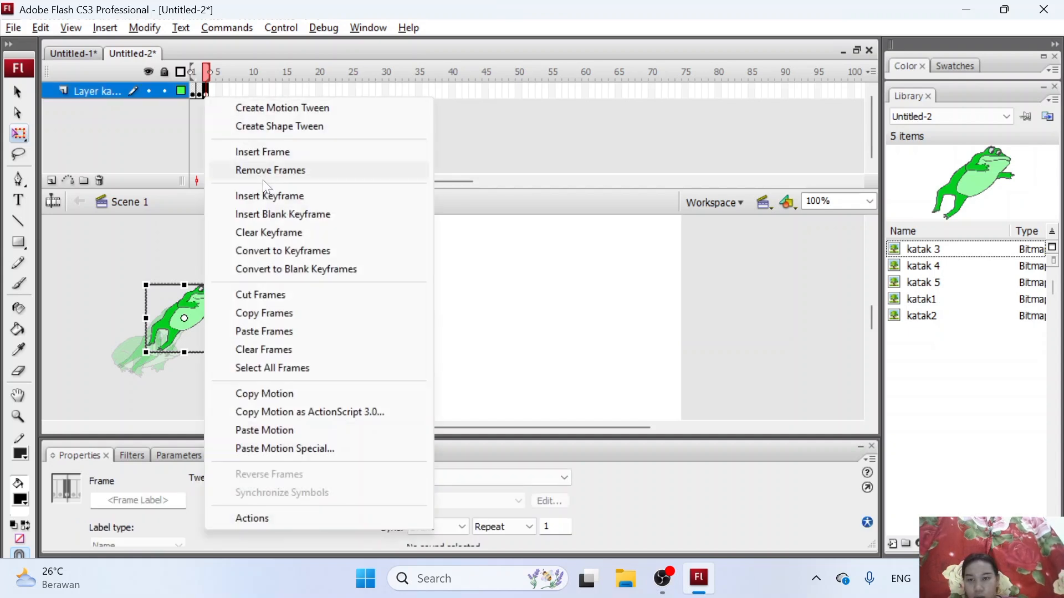
{"action": "left_click", "coordinate": [270, 197]}
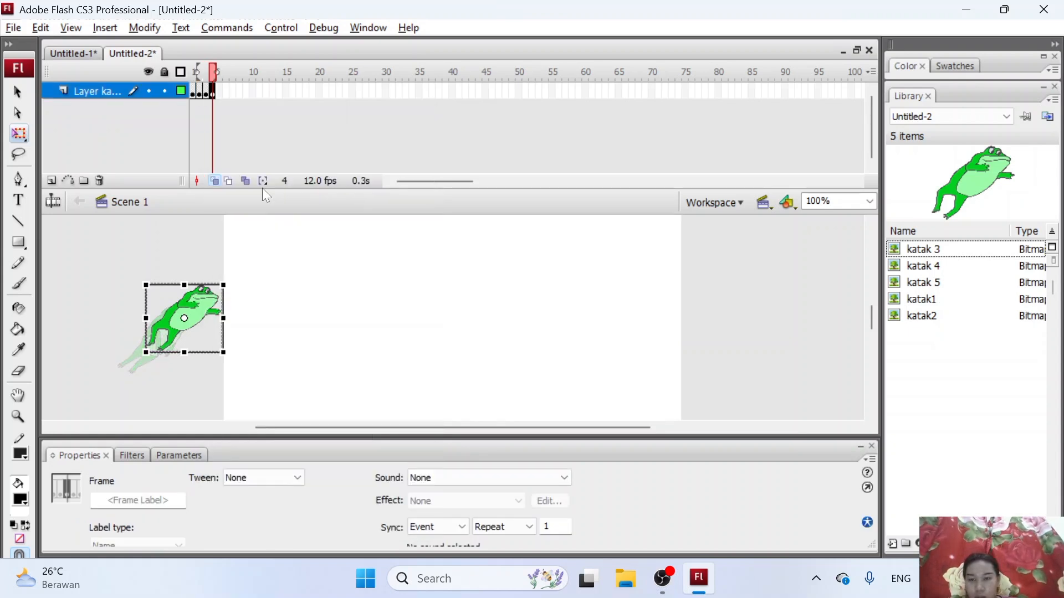
{"action": "key", "text": "Delete"}
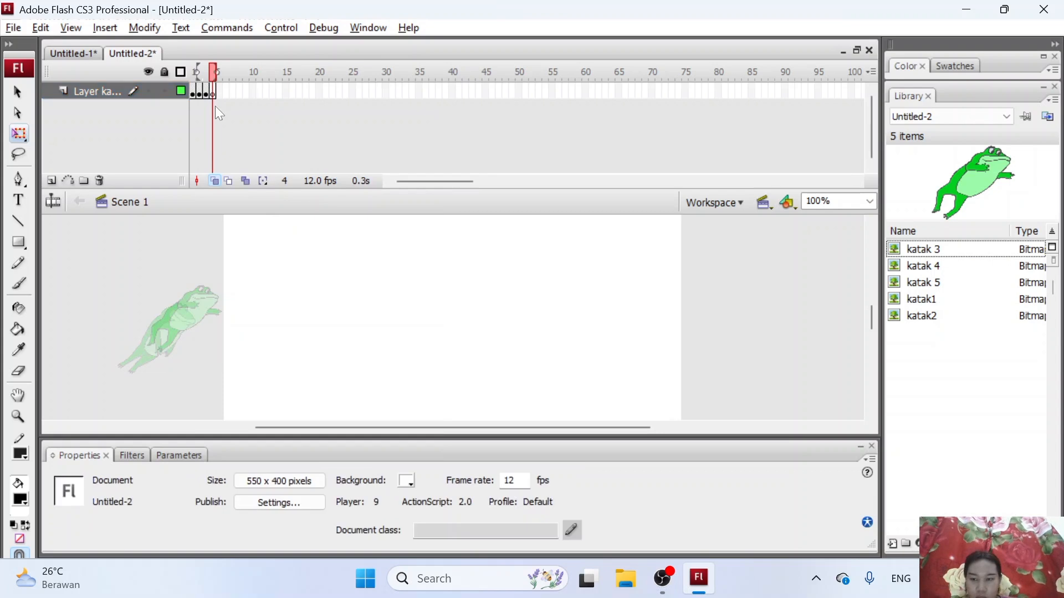
Step: Place the katak 4 bitmap on the stage in frame 4 and scale it down to about 111 by 78 px
{"action": "left_click", "coordinate": [950, 266]}
{"action": "left_click_drag", "start_coordinate": [974, 189], "coordinate": [449, 305]}
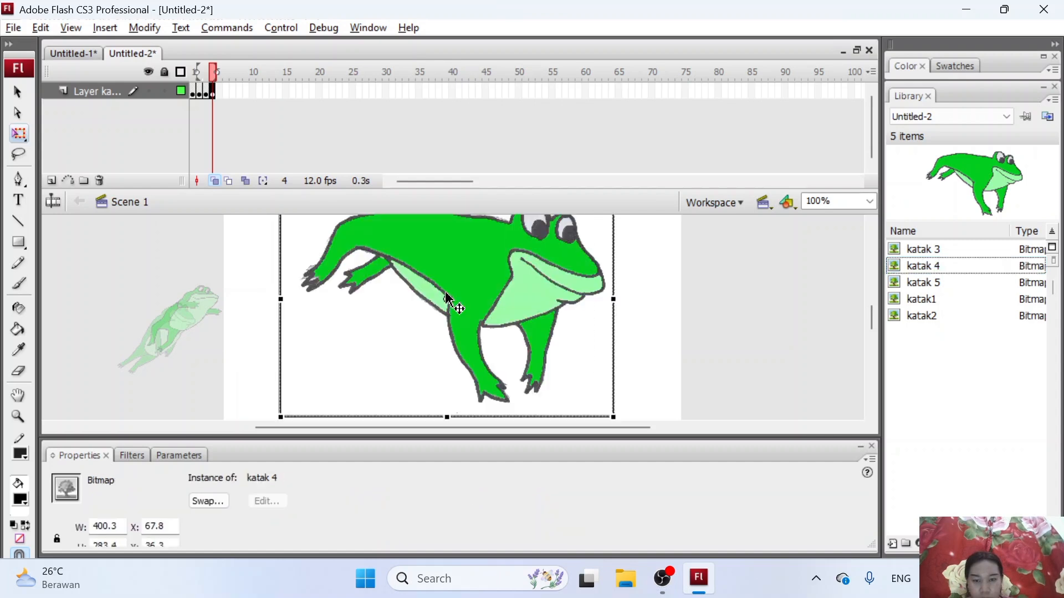
{"action": "scroll", "coordinate": [554, 286], "scroll_direction": "up", "scroll_amount": 3}
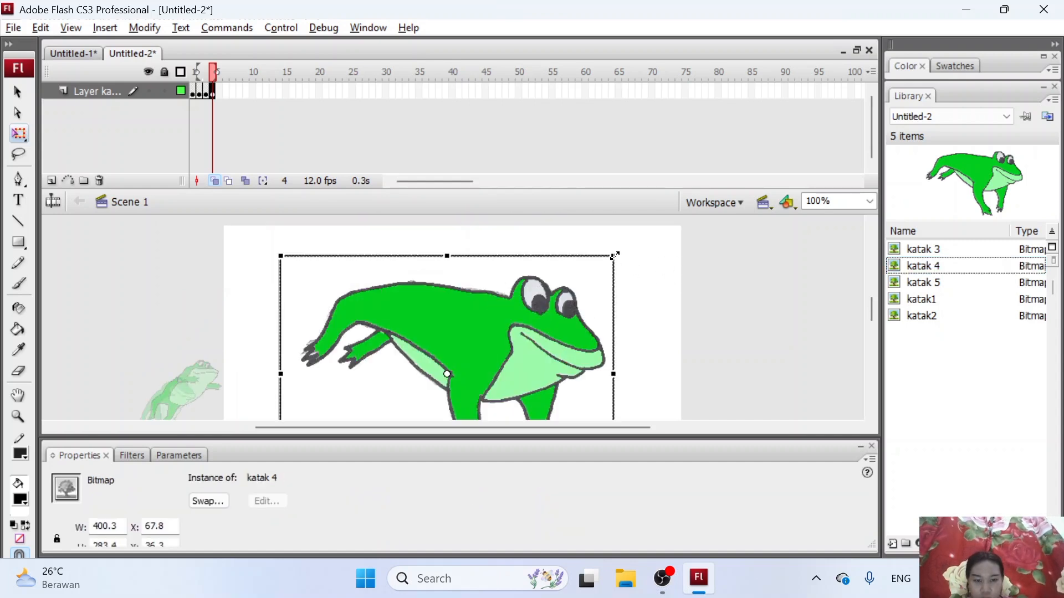
{"action": "left_click_drag", "start_coordinate": [614, 256], "coordinate": [401, 279]}
{"action": "scroll", "coordinate": [499, 332], "scroll_direction": "up", "scroll_amount": 3}
{"action": "scroll", "coordinate": [493, 327], "scroll_direction": "down", "scroll_amount": 3}
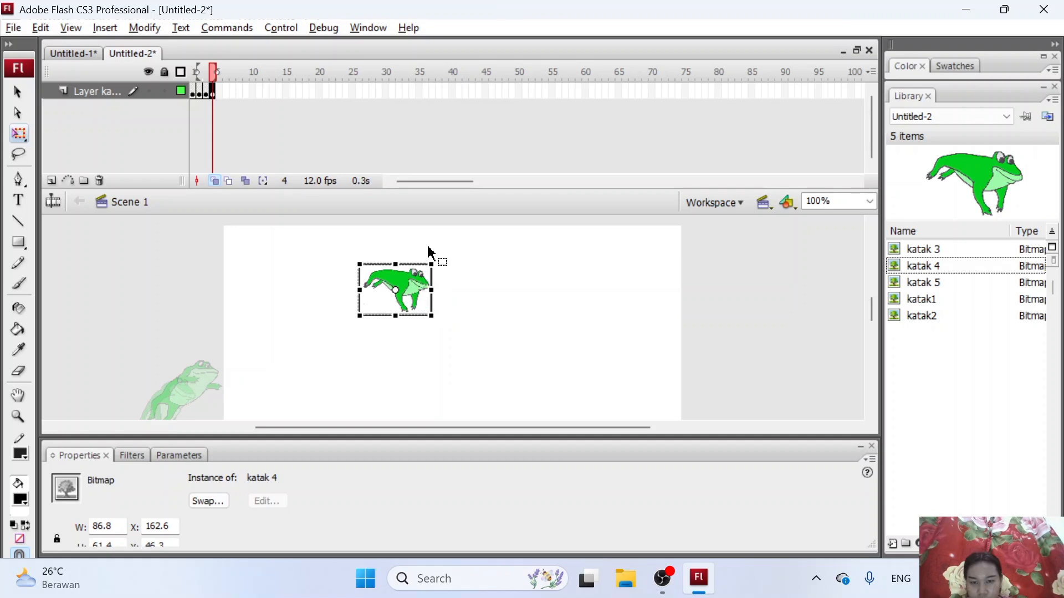
{"action": "left_click_drag", "start_coordinate": [433, 317], "coordinate": [372, 341]}
{"action": "scroll", "coordinate": [369, 317], "scroll_direction": "down", "scroll_amount": 1}
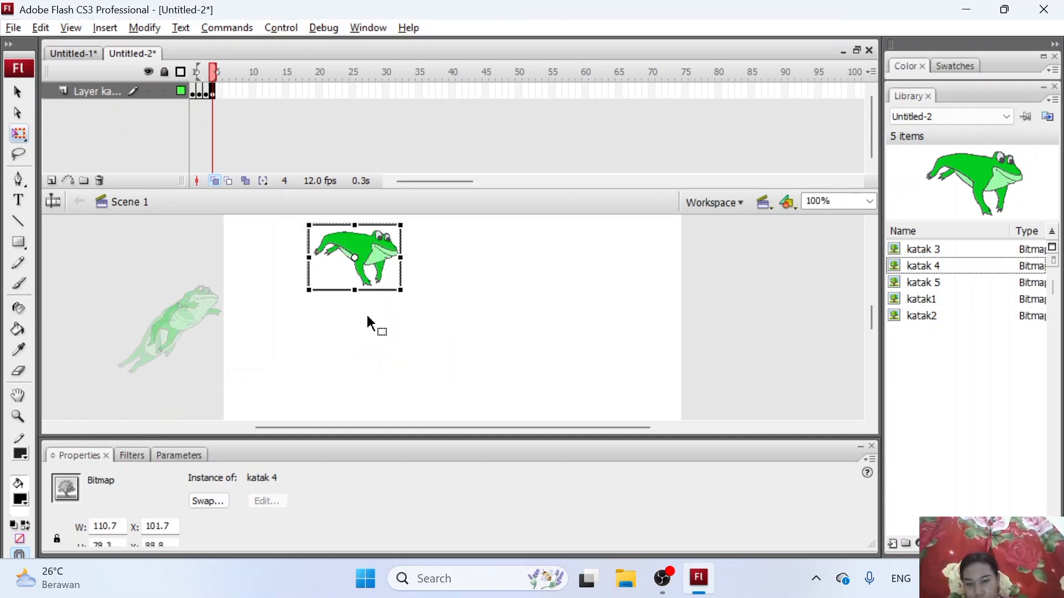
{"action": "scroll", "coordinate": [360, 287], "scroll_direction": "up", "scroll_amount": 1}
{"action": "scroll", "coordinate": [360, 287], "scroll_direction": "down", "scroll_amount": 1}
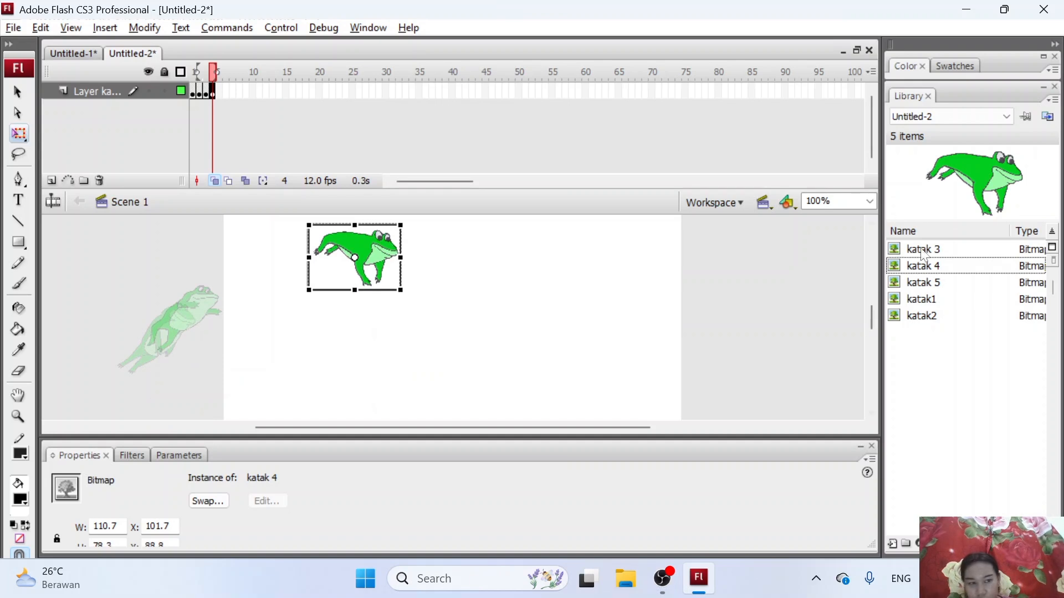
{"action": "left_click", "coordinate": [872, 227]}
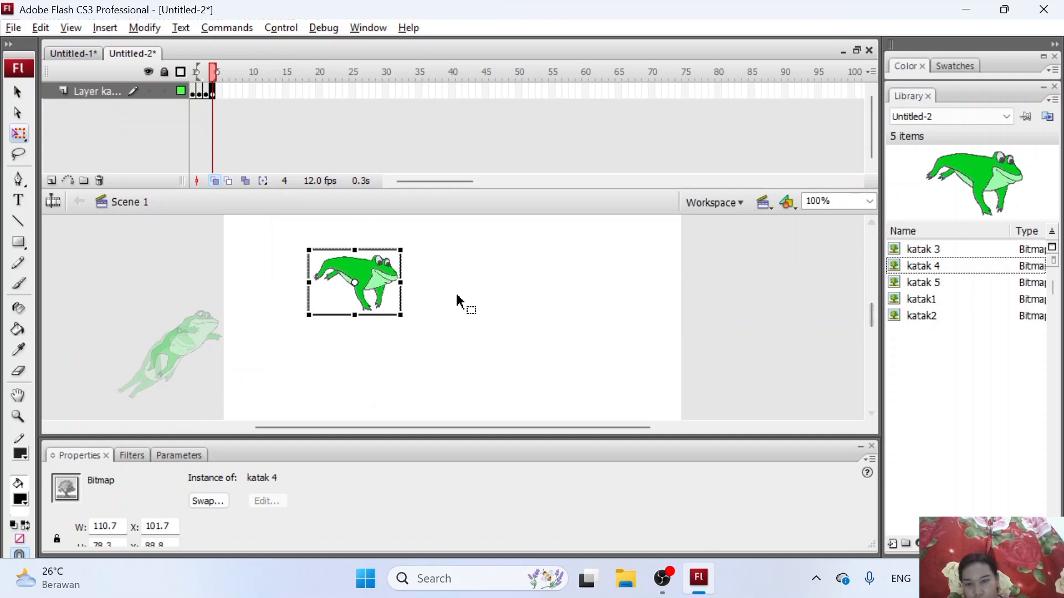
Step: Position the katak 4 frog ahead of the ghosted frogs at about X -72, Y 170, and turn off onion skinning
{"action": "left_click_drag", "start_coordinate": [355, 279], "coordinate": [232, 348]}
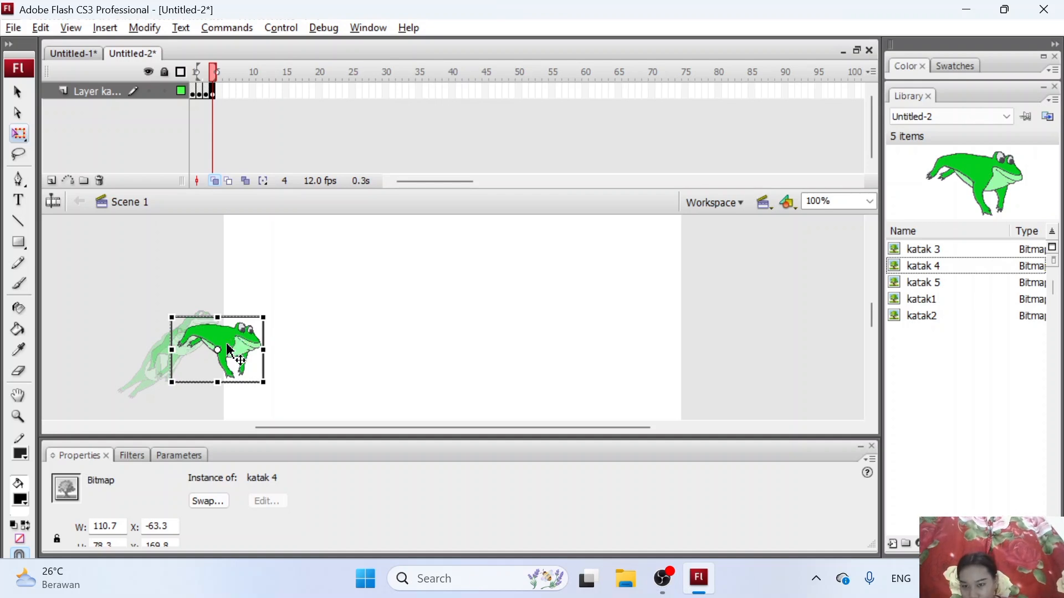
{"action": "key", "text": "Left"}
{"action": "key", "text": "Left"}
{"action": "key", "text": "Left"}
{"action": "key", "text": "Left"}
{"action": "key", "text": "Left"}
{"action": "key", "text": "Left"}
{"action": "key", "text": "Left"}
{"action": "key", "text": "Left"}
{"action": "key", "text": "Left"}
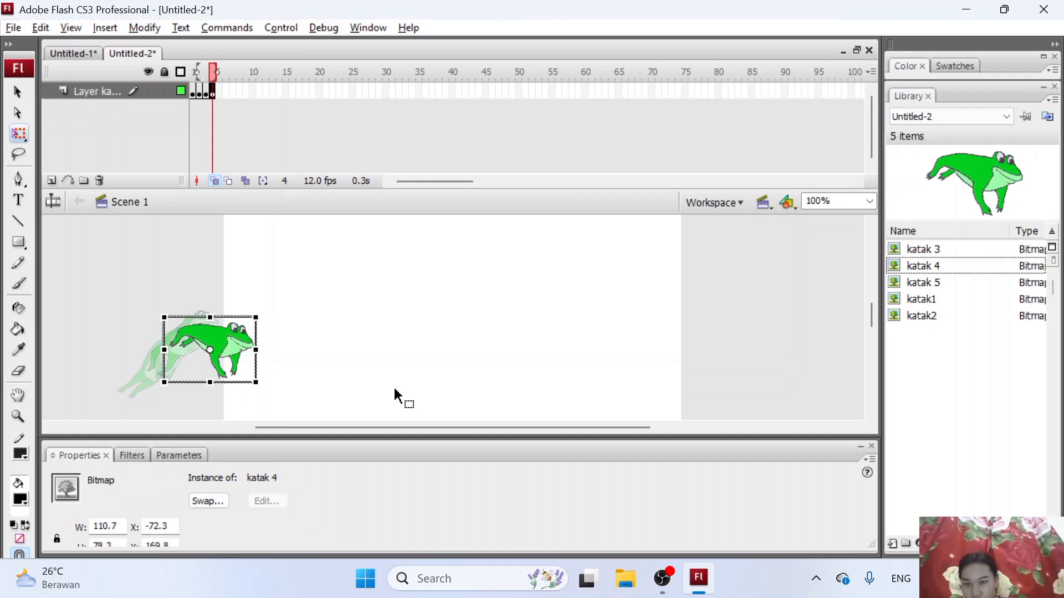
{"action": "left_click", "coordinate": [375, 372]}
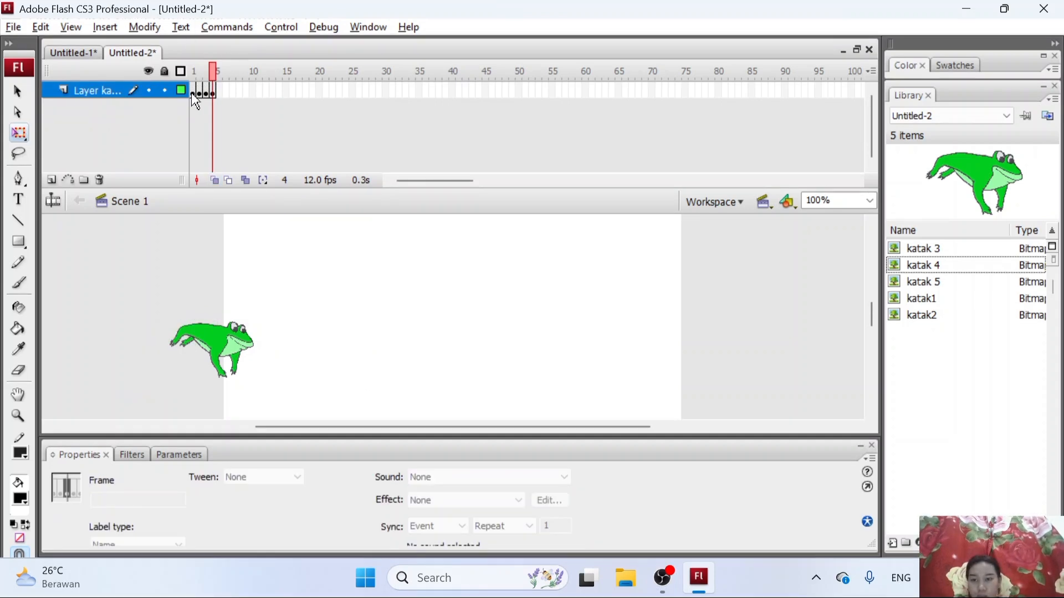
Step: Extend the first keyframe by three frames so the sitting frog holds through frame 4
{"action": "left_click", "coordinate": [193, 92]}
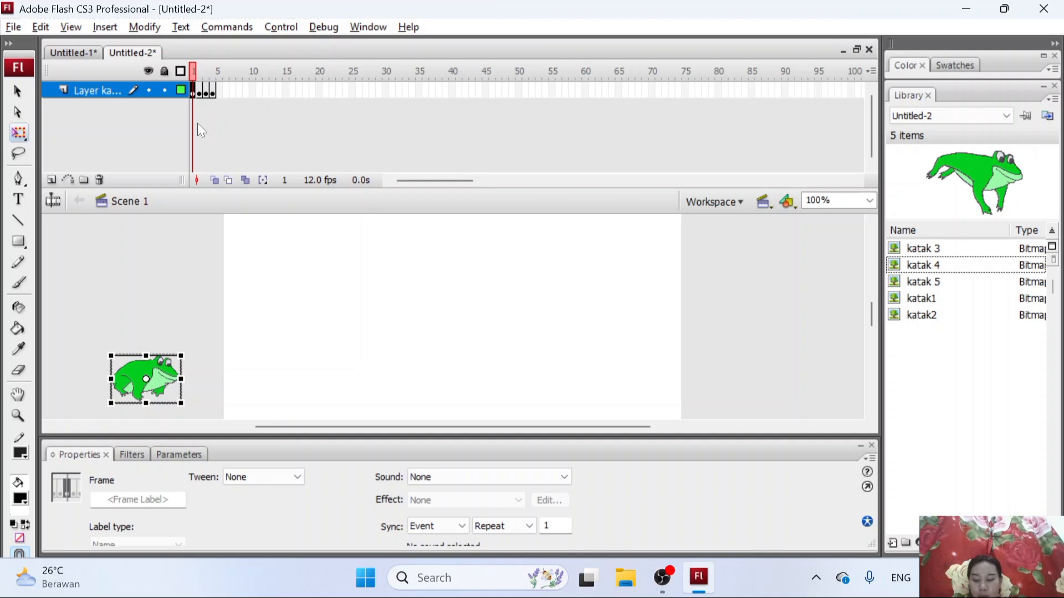
{"action": "key", "text": "F5"}
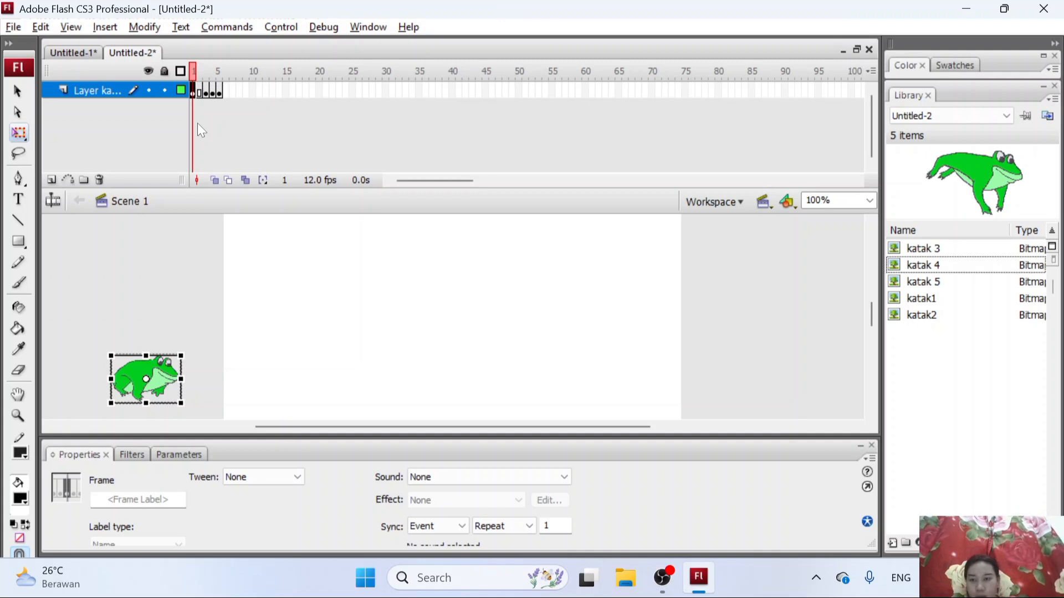
{"action": "key", "text": "F5"}
{"action": "key", "text": "F5"}
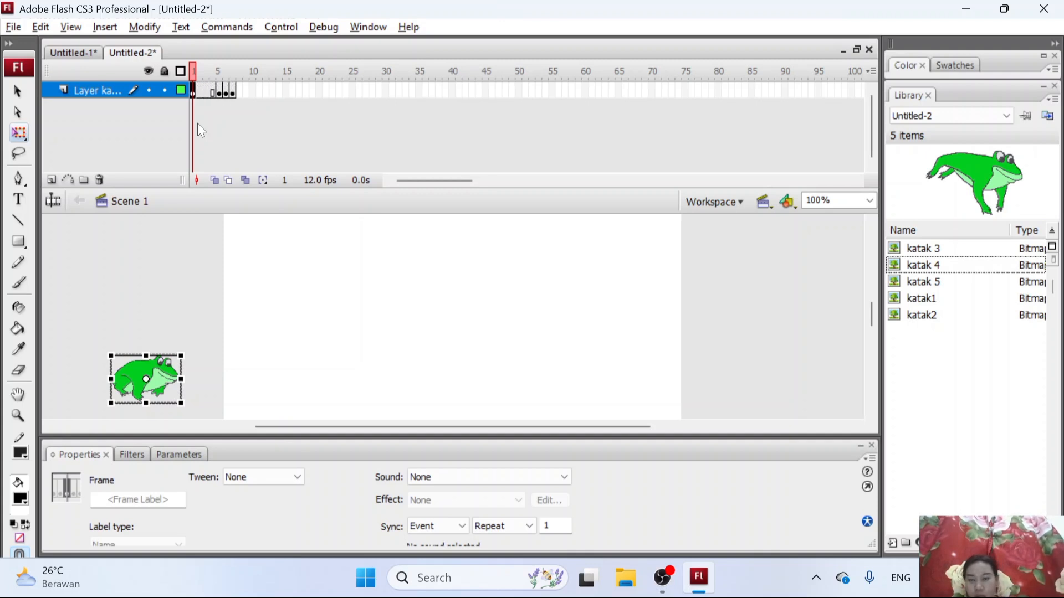
Step: Play the animation from frame 1 to preview the frog's jump
{"action": "key", "text": "Return"}
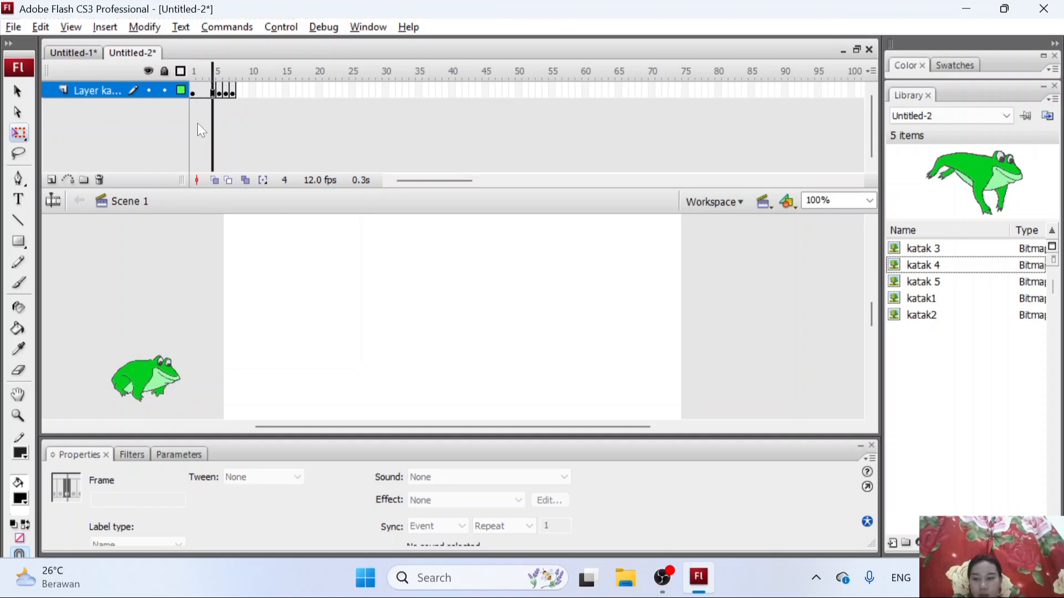
{"action": "left_click", "coordinate": [192, 92]}
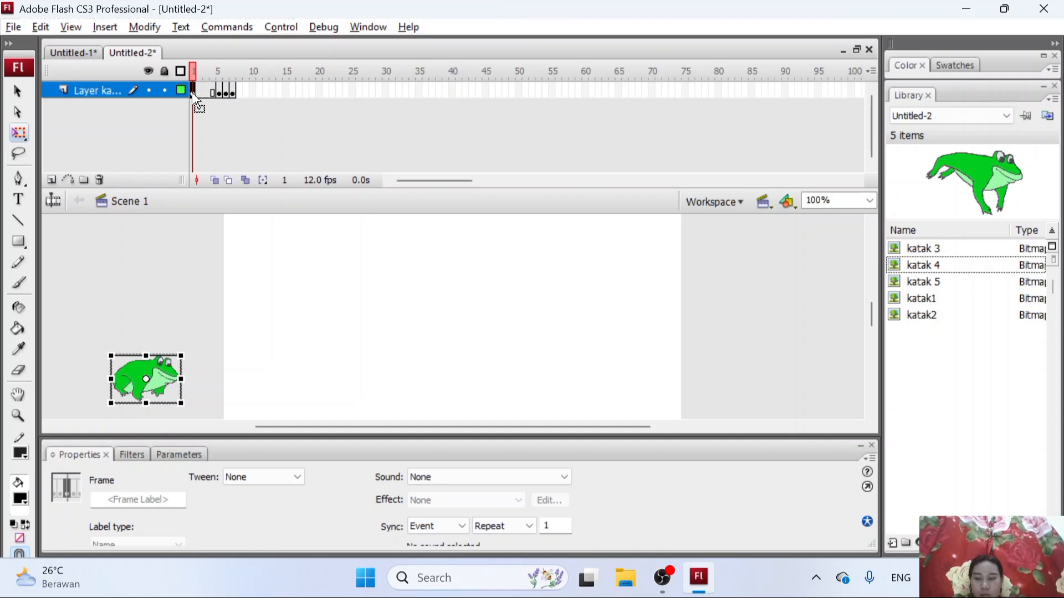
{"action": "key", "text": "Return"}
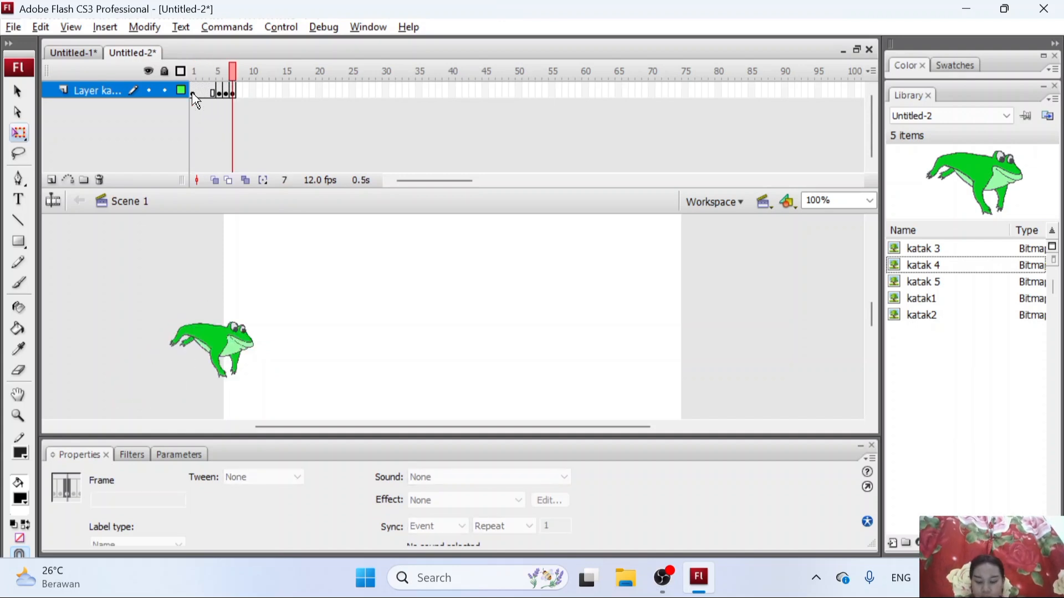
{"action": "left_click", "coordinate": [491, 317]}
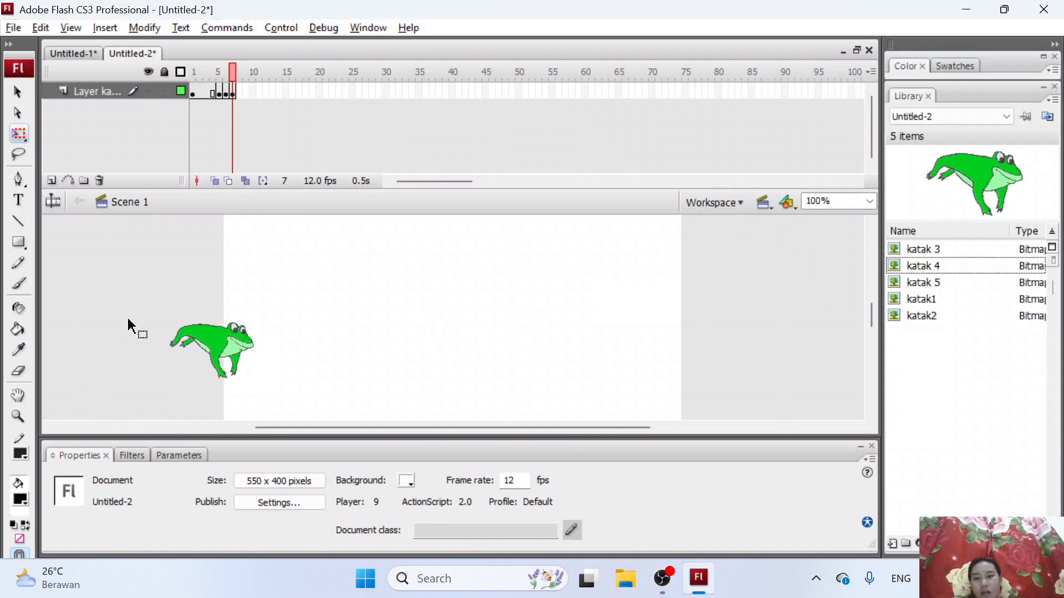
{"action": "left_click", "coordinate": [203, 339]}
{"action": "left_click", "coordinate": [380, 302]}
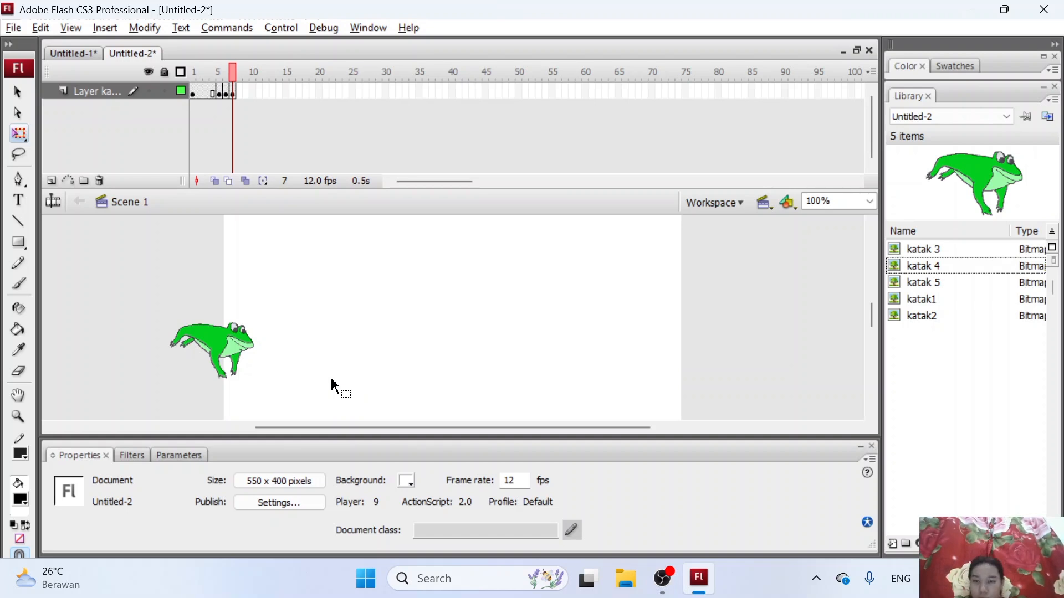
Step: Turn on Edit Multiple Frames and extend the onion marker range to cover frames 1 to 7
{"action": "left_click", "coordinate": [246, 182]}
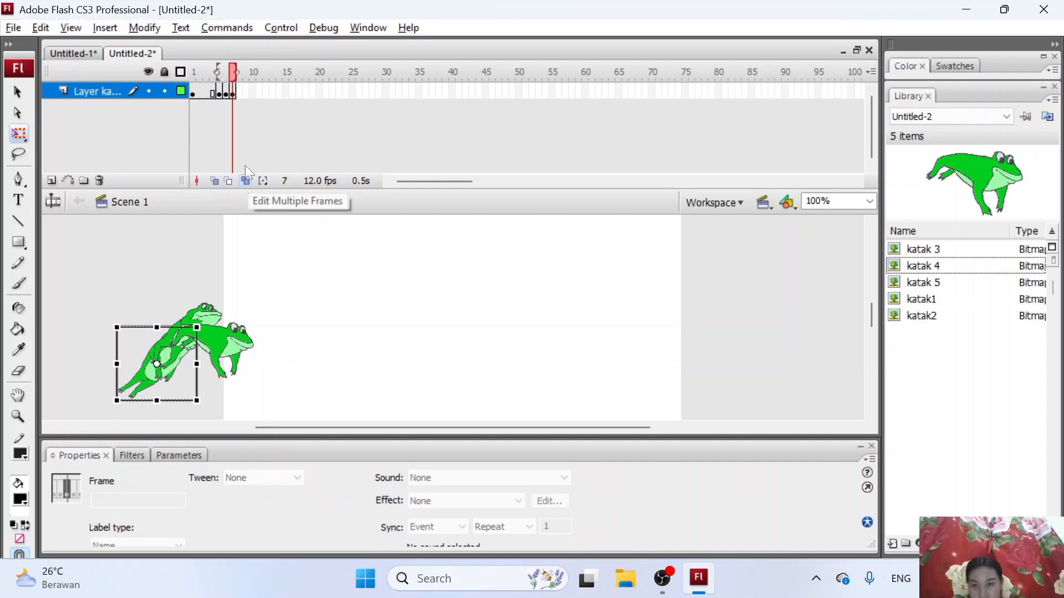
{"action": "left_click", "coordinate": [233, 93]}
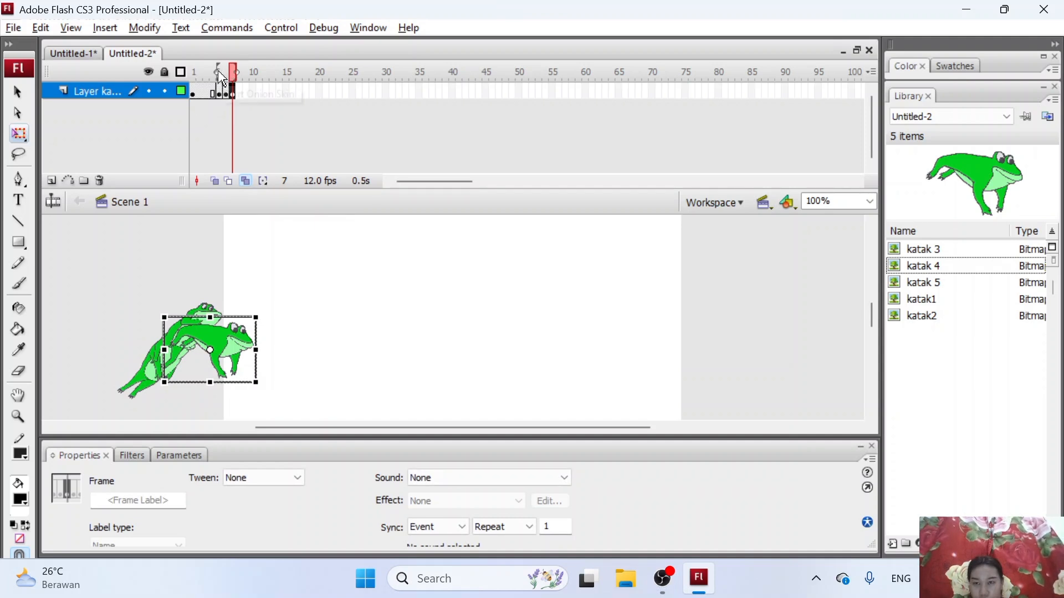
{"action": "left_click_drag", "start_coordinate": [220, 72], "coordinate": [191, 74]}
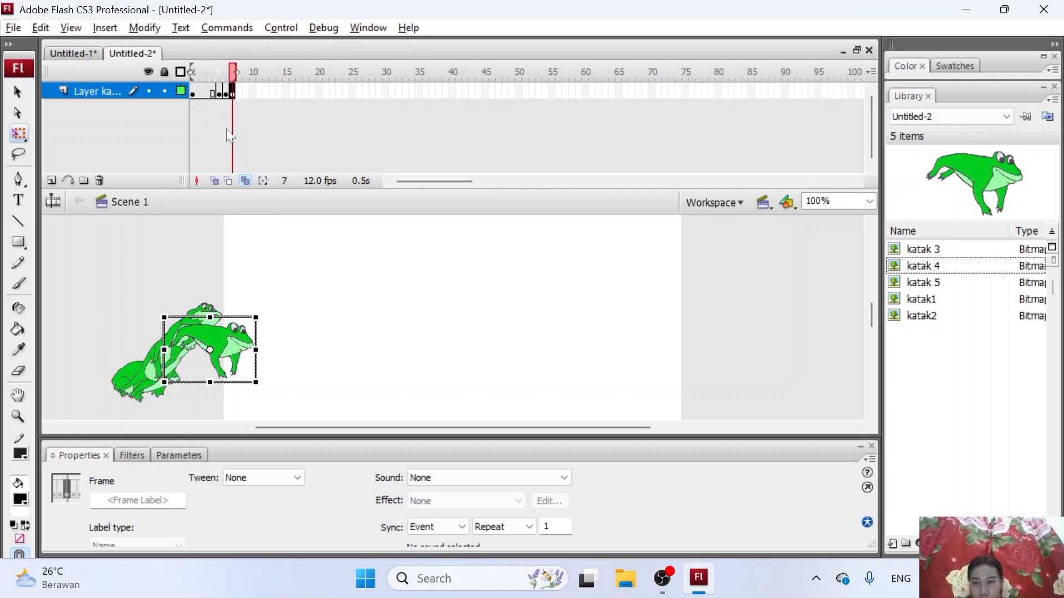
{"action": "left_click", "coordinate": [259, 234]}
{"action": "left_click", "coordinate": [153, 141]}
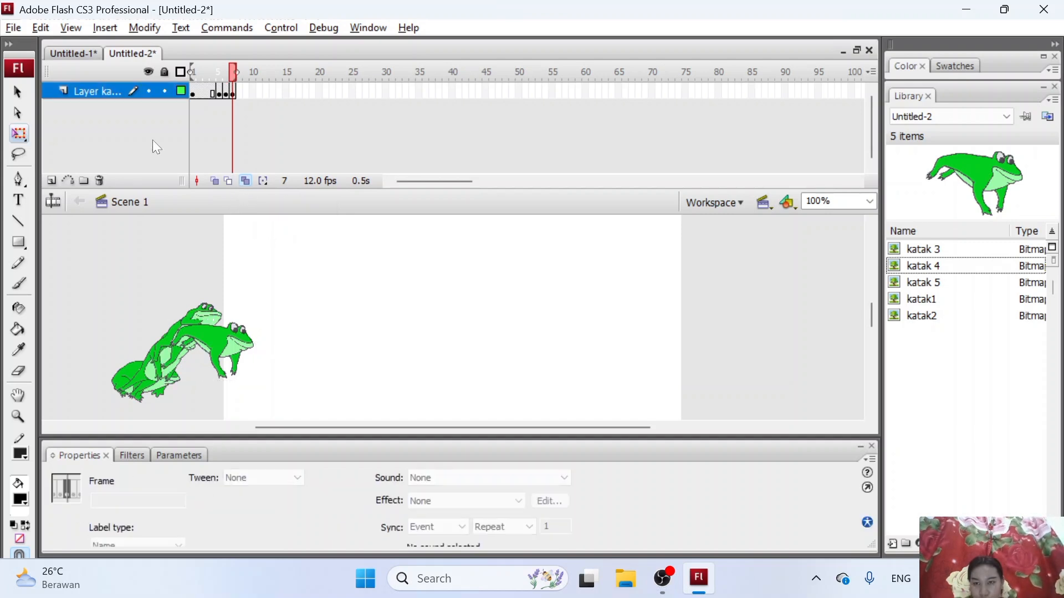
{"action": "left_click", "coordinate": [285, 245]}
{"action": "left_click", "coordinate": [375, 143]}
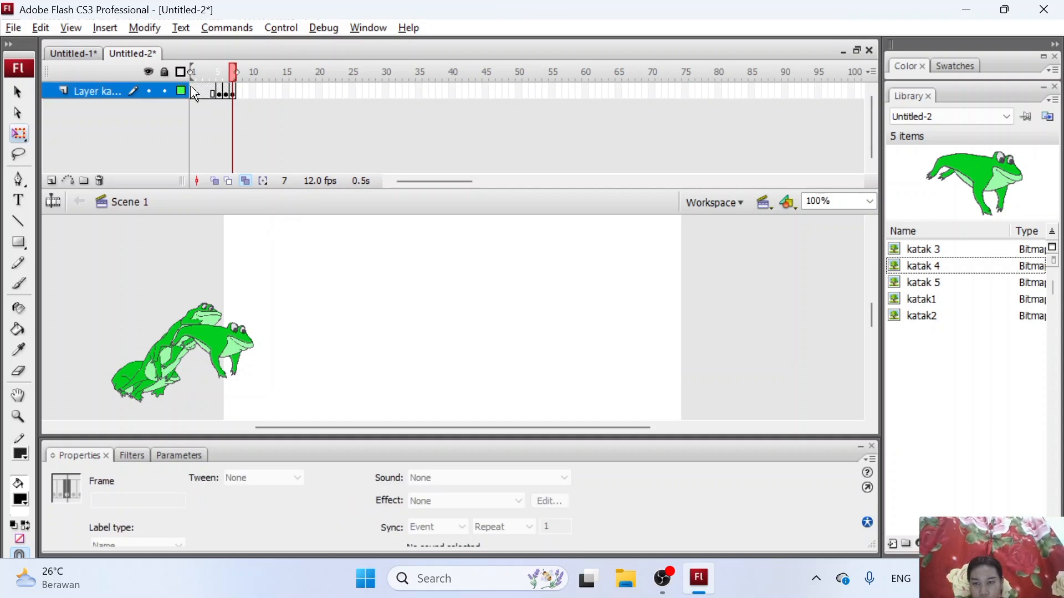
Step: Copy frames 1 to 7 of the frog layer and paste them at frame 8
{"action": "left_click_drag", "start_coordinate": [195, 94], "coordinate": [236, 95]}
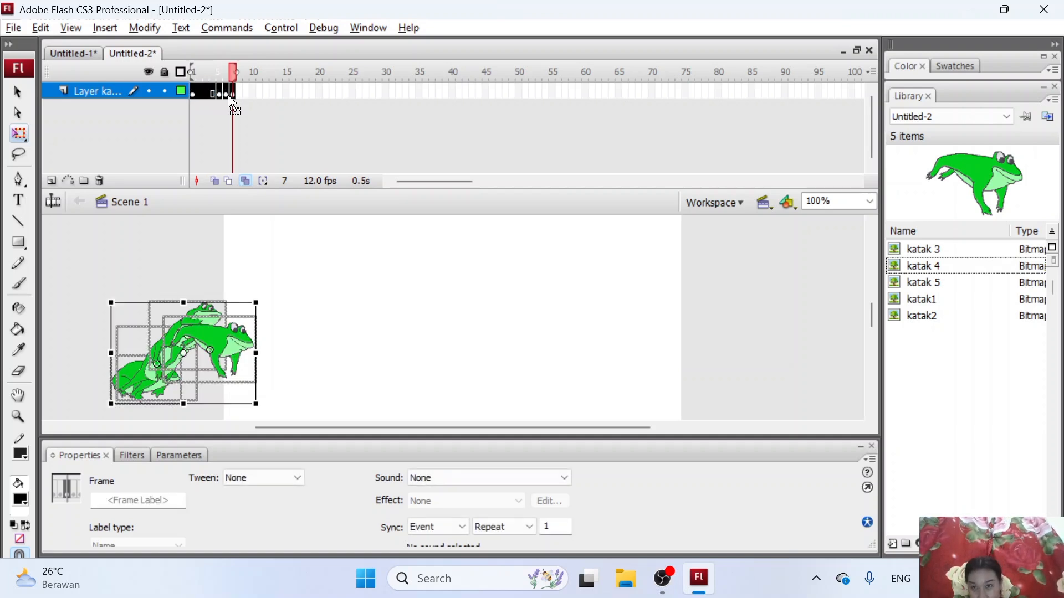
{"action": "right_click", "coordinate": [232, 98]}
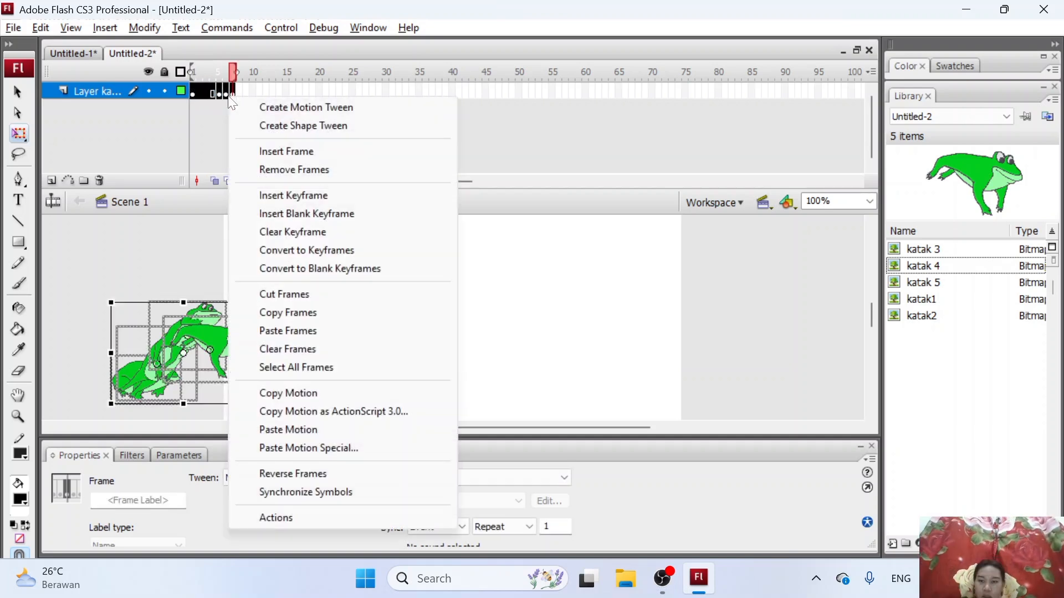
{"action": "left_click", "coordinate": [319, 314]}
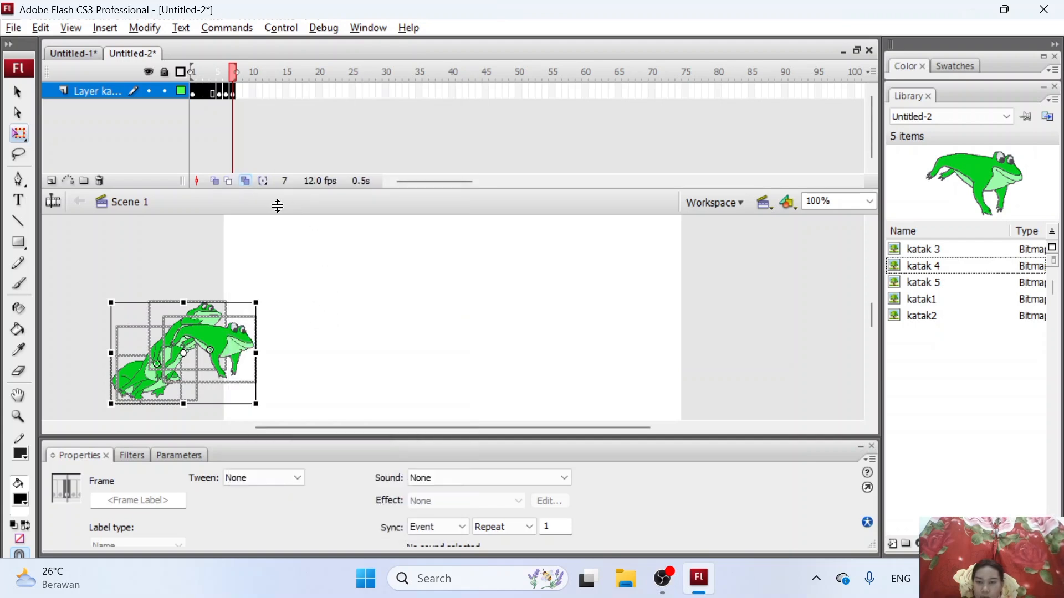
{"action": "left_click", "coordinate": [238, 93]}
{"action": "right_click", "coordinate": [238, 94]}
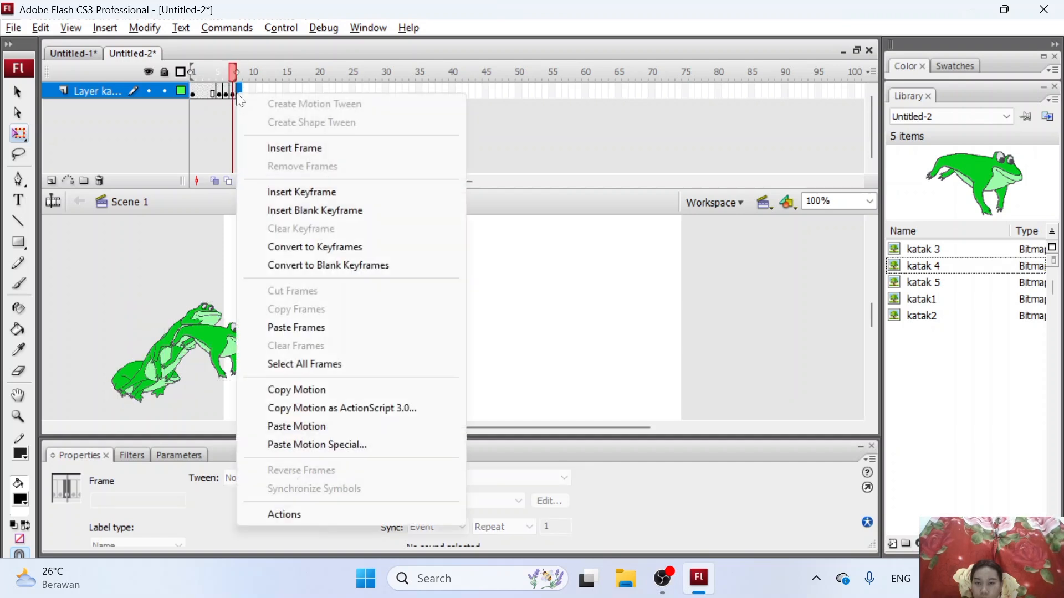
{"action": "left_click", "coordinate": [353, 328]}
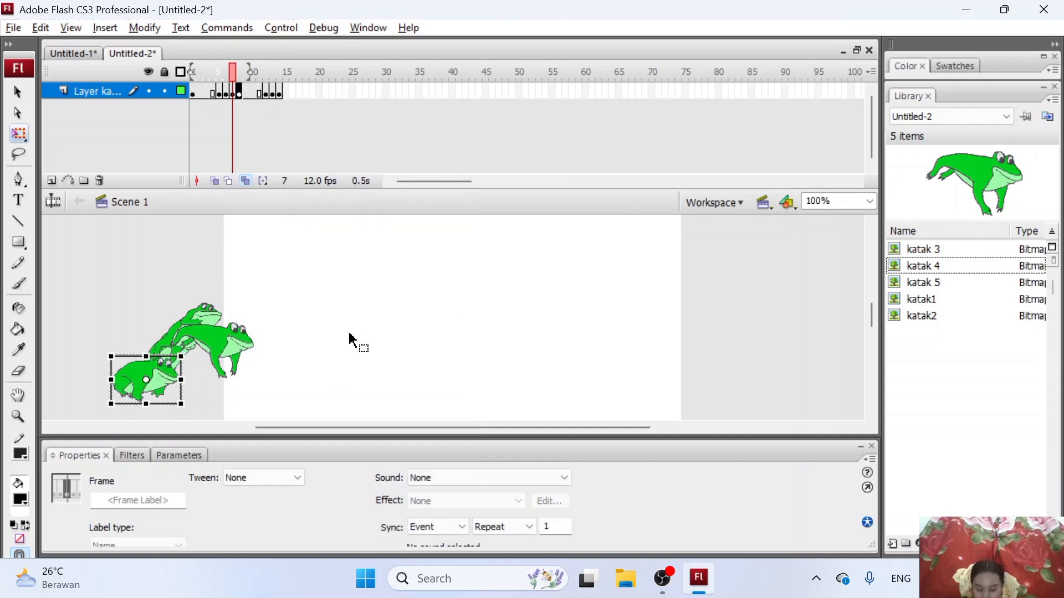
Step: Select the pasted frames 8 to 14 and shift all their frogs right until the sitting frog reaches the stage's left edge
{"action": "left_click", "coordinate": [266, 260]}
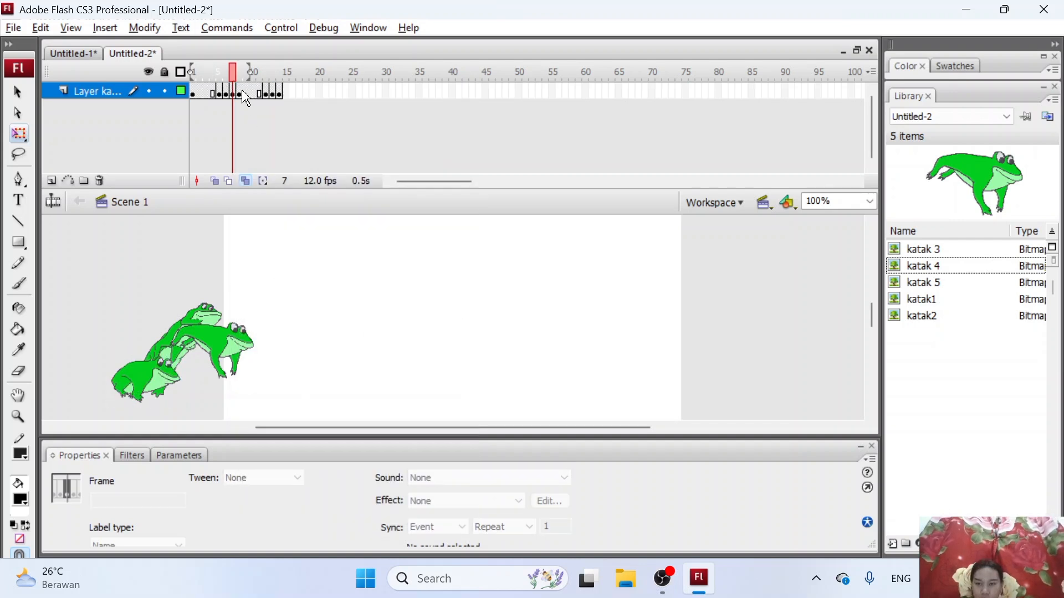
{"action": "left_click", "coordinate": [241, 87]}
{"action": "left_click", "coordinate": [246, 93]}
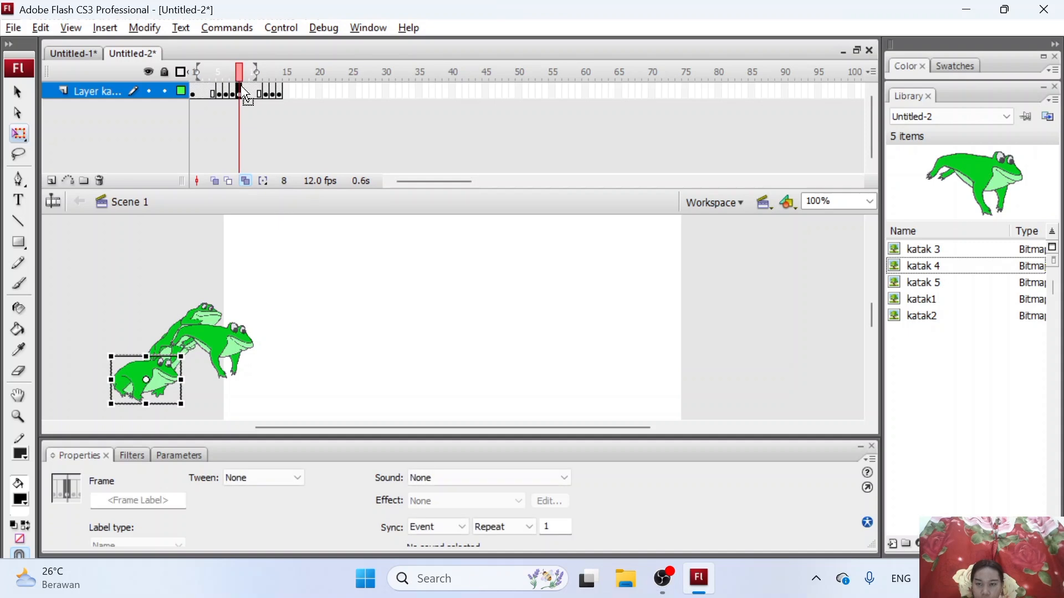
{"action": "left_click", "coordinate": [281, 122]}
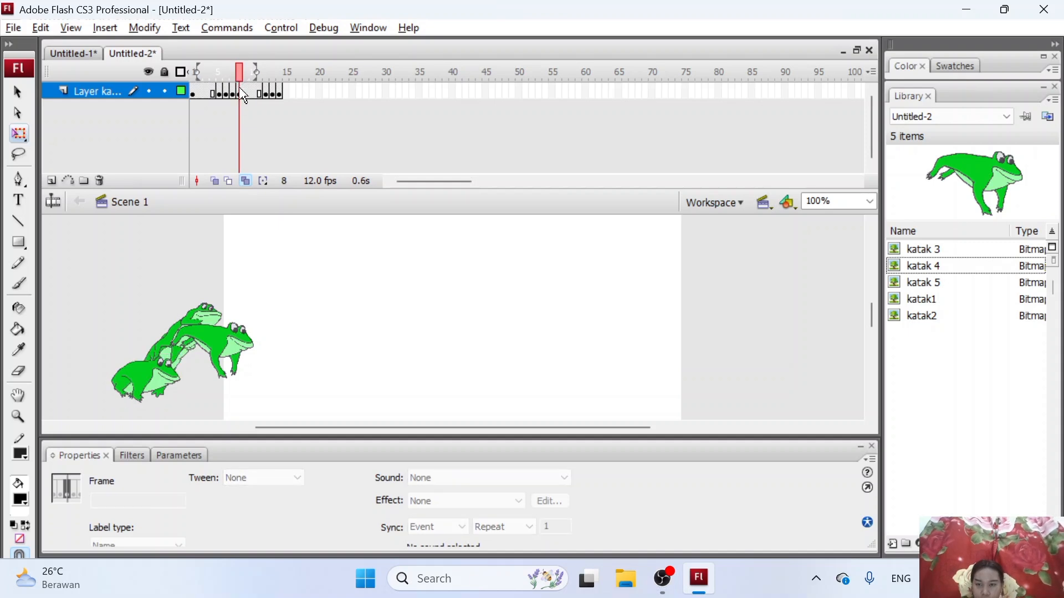
{"action": "left_click_drag", "start_coordinate": [244, 96], "coordinate": [280, 107]}
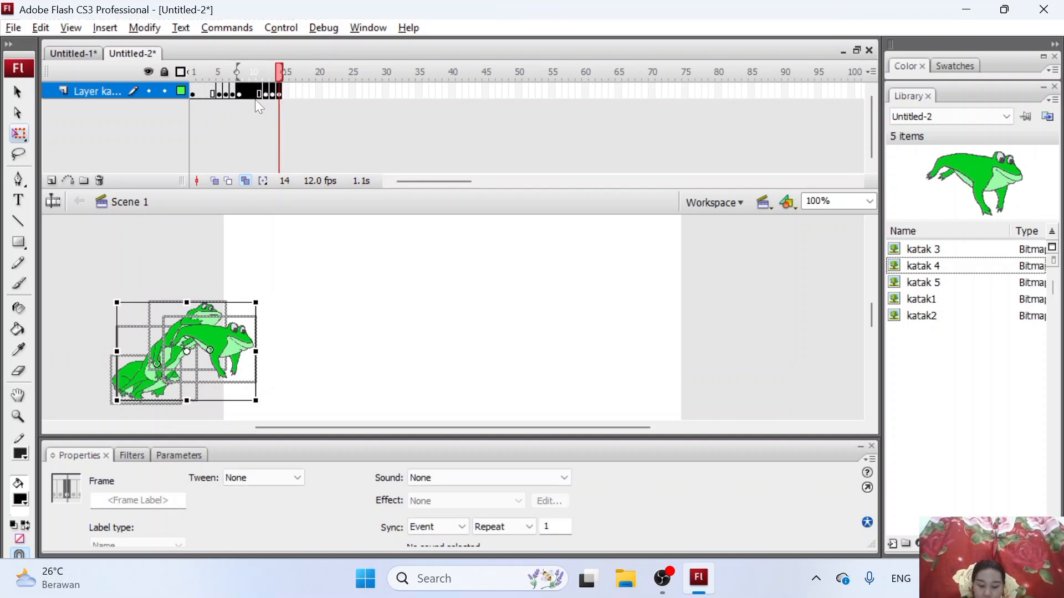
{"action": "key", "text": "Right"}
{"action": "key", "text": "Right"}
{"action": "key", "text": "Right"}
{"action": "key", "text": "Right"}
{"action": "key", "text": "Right"}
{"action": "key", "text": "Right"}
{"action": "key", "text": "Right"}
{"action": "key", "text": "Right"}
{"action": "key", "text": "Right"}
{"action": "key", "text": "Right"}
{"action": "key", "text": "Right"}
{"action": "key", "text": "Right"}
{"action": "key", "text": "Right"}
{"action": "key", "text": "Right"}
{"action": "key", "text": "Right"}
{"action": "key", "text": "Right"}
{"action": "key", "text": "Right"}
{"action": "key", "text": "Right"}
{"action": "key", "text": "Right"}
{"action": "key", "text": "Right"}
{"action": "key", "text": "Right"}
{"action": "key", "text": "Right"}
{"action": "key", "text": "Right"}
{"action": "key", "text": "Right"}
{"action": "key", "text": "Right"}
{"action": "key", "text": "Right"}
{"action": "key", "text": "Right"}
{"action": "key", "text": "Right"}
{"action": "key", "text": "Right"}
{"action": "key", "text": "Right"}
{"action": "key", "text": "Right"}
{"action": "key", "text": "Right"}
{"action": "key", "text": "Right"}
{"action": "key", "text": "Right"}
{"action": "key", "text": "Right"}
{"action": "key", "text": "Right"}
{"action": "key", "text": "Right"}
{"action": "key", "text": "Right"}
{"action": "key", "text": "Right"}
{"action": "key", "text": "Right"}
{"action": "key", "text": "Right"}
{"action": "key", "text": "Right"}
{"action": "key", "text": "Right"}
{"action": "key", "text": "Right"}
{"action": "key", "text": "Right"}
{"action": "key", "text": "Right"}
{"action": "key", "text": "Right"}
{"action": "key", "text": "Right"}
{"action": "key", "text": "Right"}
{"action": "key", "text": "Right"}
{"action": "key", "text": "Right"}
{"action": "key", "text": "Right"}
{"action": "key", "text": "Right"}
{"action": "key", "text": "Right"}
{"action": "key", "text": "Right"}
{"action": "key", "text": "Right"}
{"action": "key", "text": "Right"}
{"action": "key", "text": "Right"}
{"action": "key", "text": "Right"}
{"action": "key", "text": "Right"}
{"action": "key", "text": "Right"}
{"action": "key", "text": "Right"}
{"action": "key", "text": "Right"}
{"action": "key", "text": "Right"}
{"action": "key", "text": "Right"}
{"action": "key", "text": "Right"}
{"action": "key", "text": "Right"}
{"action": "key", "text": "Right"}
{"action": "key", "text": "Right"}
{"action": "key", "text": "Right"}
{"action": "key", "text": "Right"}
{"action": "key", "text": "Right"}
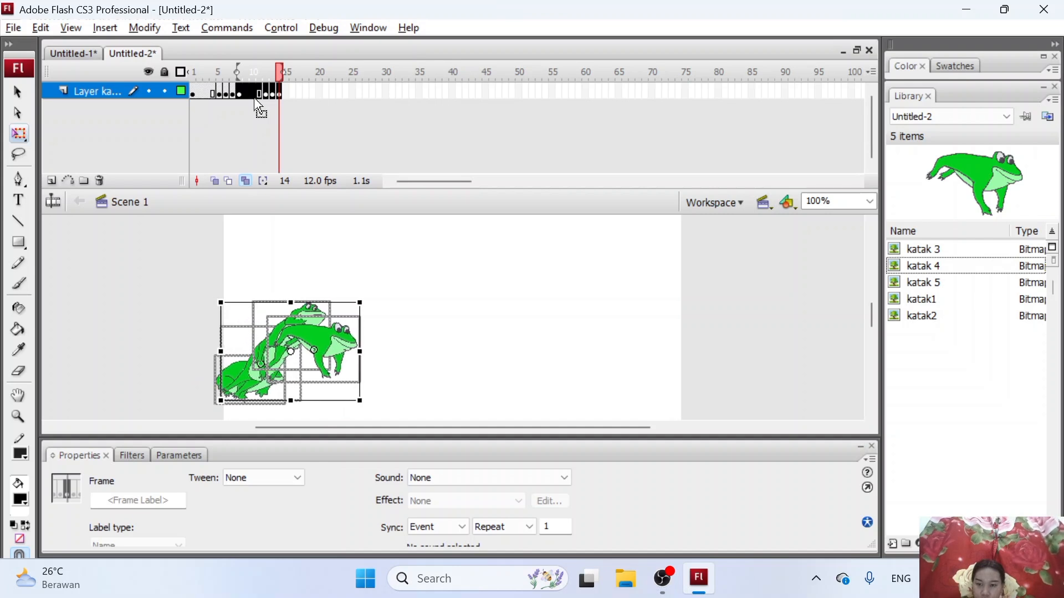
{"action": "key", "text": "Right"}
{"action": "key", "text": "Right"}
{"action": "key", "text": "Right"}
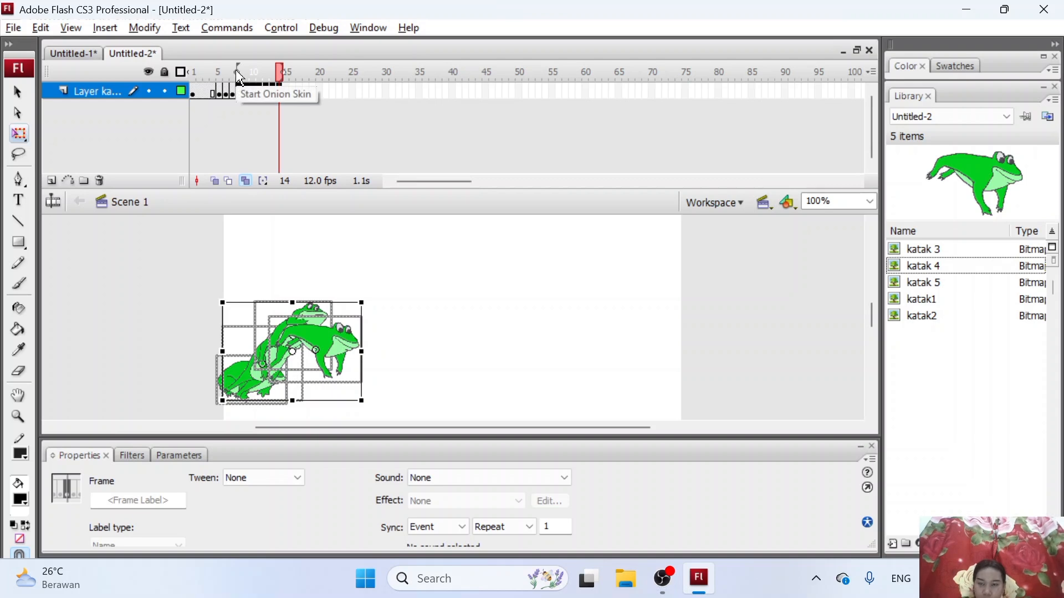
Step: Extend the multiple-frame range back to frame 7 and nudge the second jump left beneath frame 7's frog, placing katak 3 at about X 26
{"action": "left_click_drag", "start_coordinate": [237, 71], "coordinate": [231, 72]}
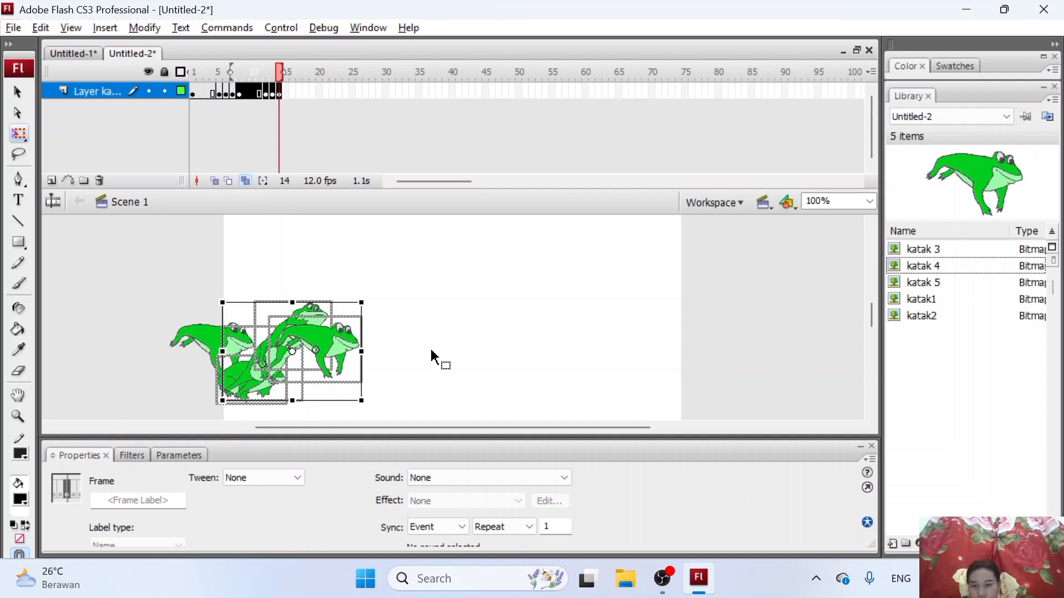
{"action": "key", "text": "Left"}
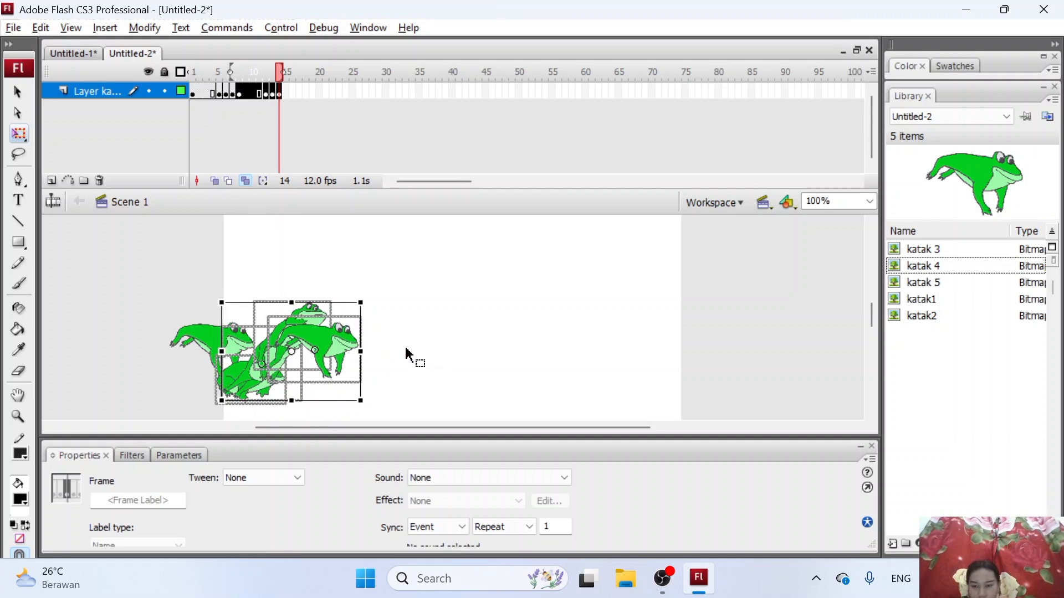
{"action": "left_click", "coordinate": [407, 355]}
{"action": "left_click", "coordinate": [287, 313]}
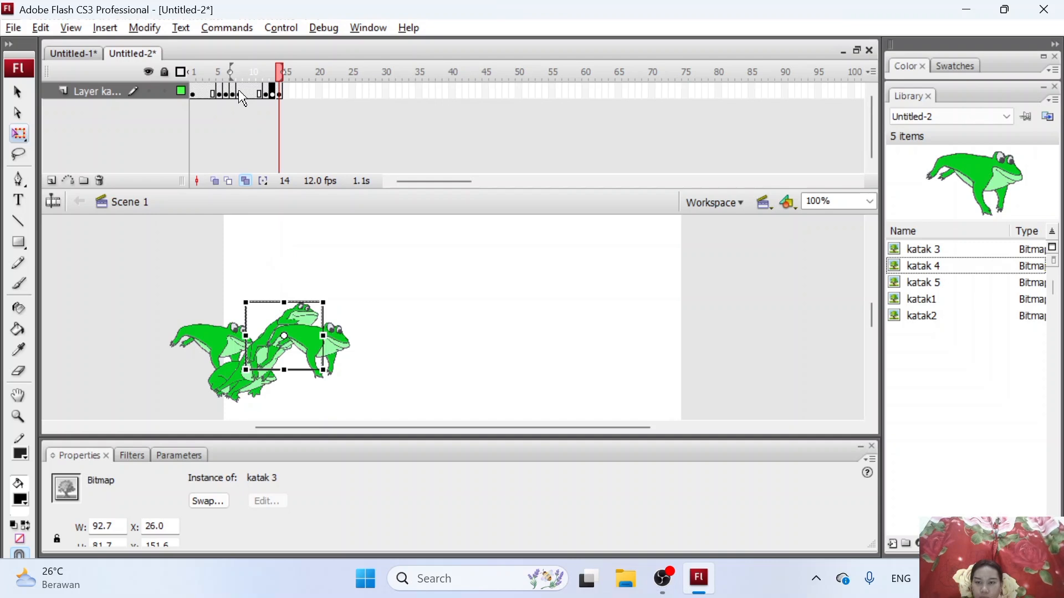
Step: Copy frames 8 to 14 and paste them at frame 15
{"action": "left_click", "coordinate": [279, 91]}
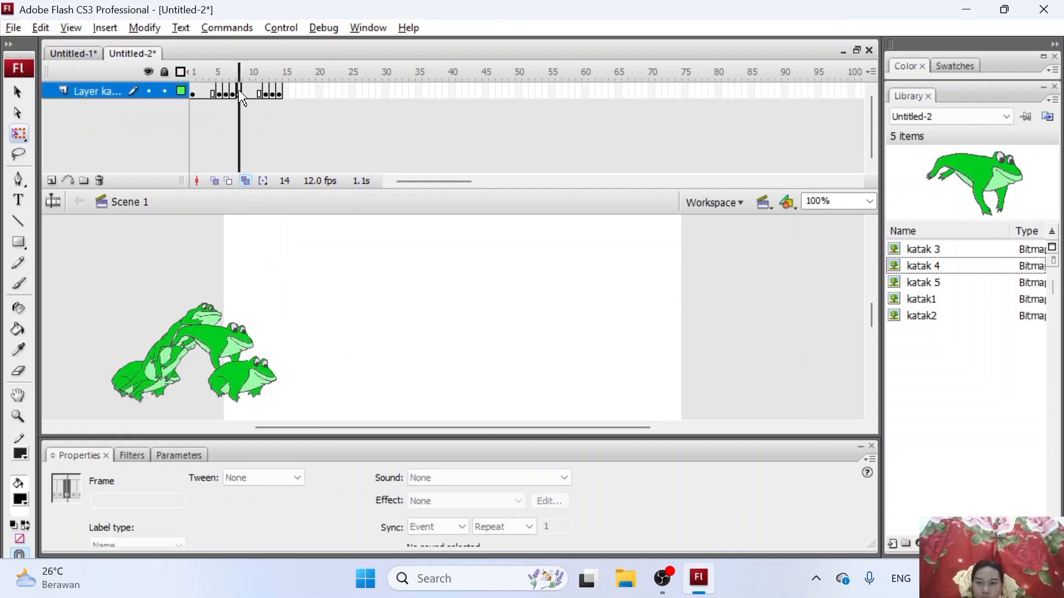
{"action": "left_click", "coordinate": [281, 103]}
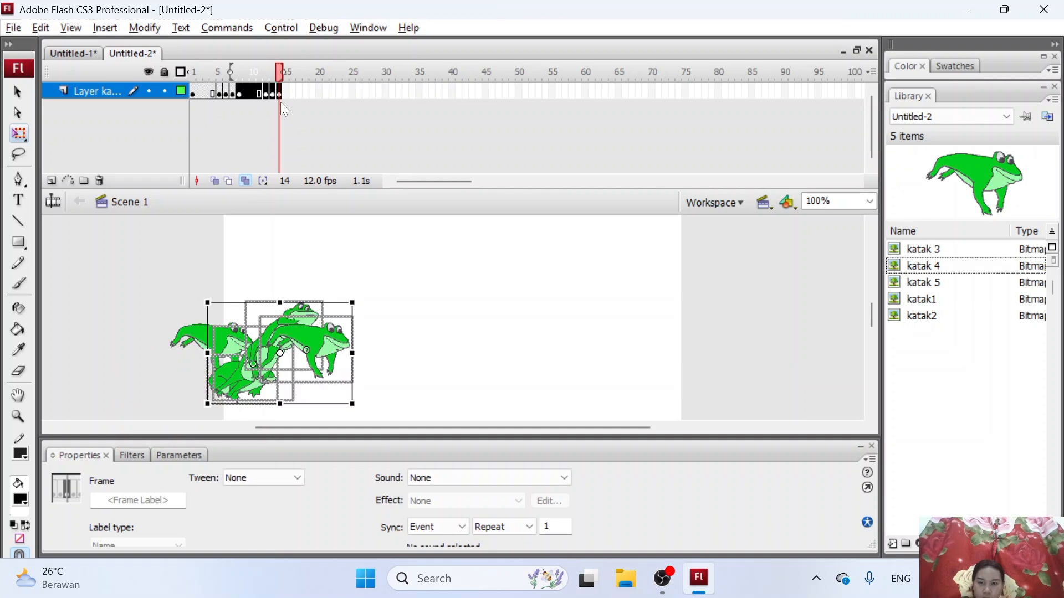
{"action": "right_click", "coordinate": [277, 97]}
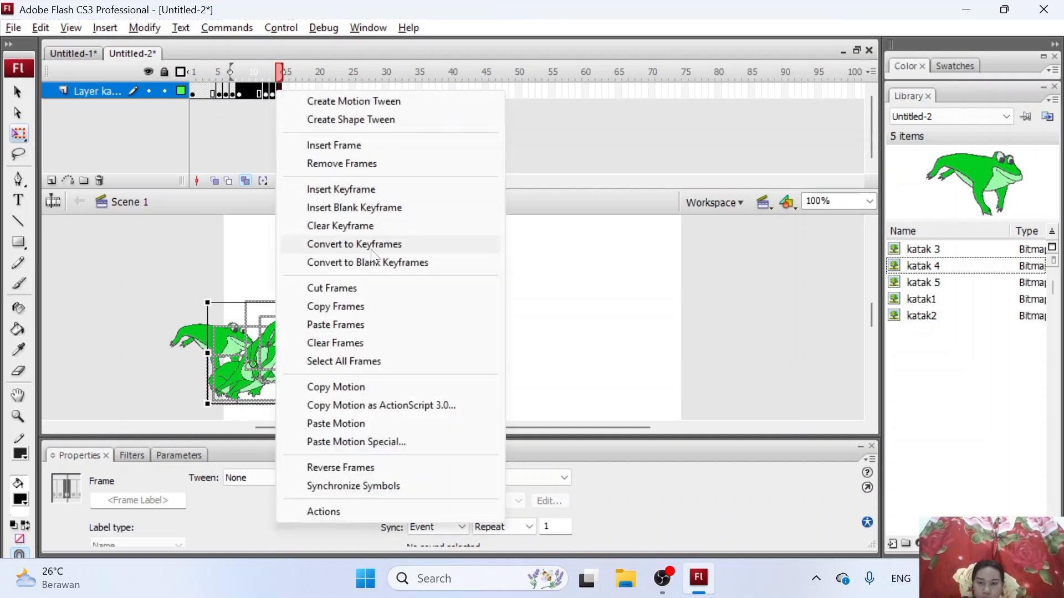
{"action": "left_click", "coordinate": [366, 306]}
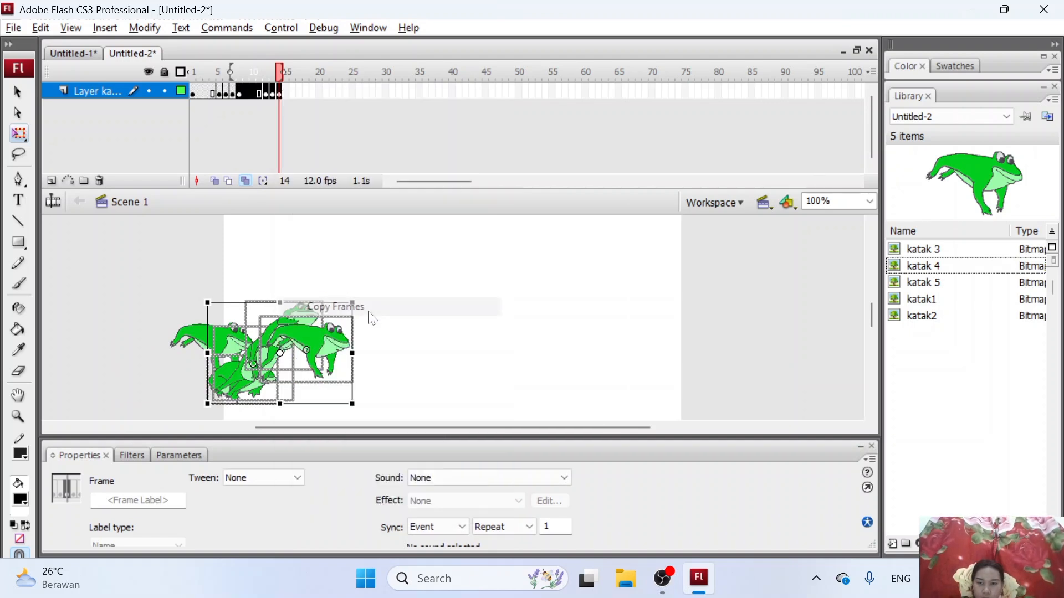
{"action": "left_click", "coordinate": [284, 91]}
{"action": "right_click", "coordinate": [284, 88]}
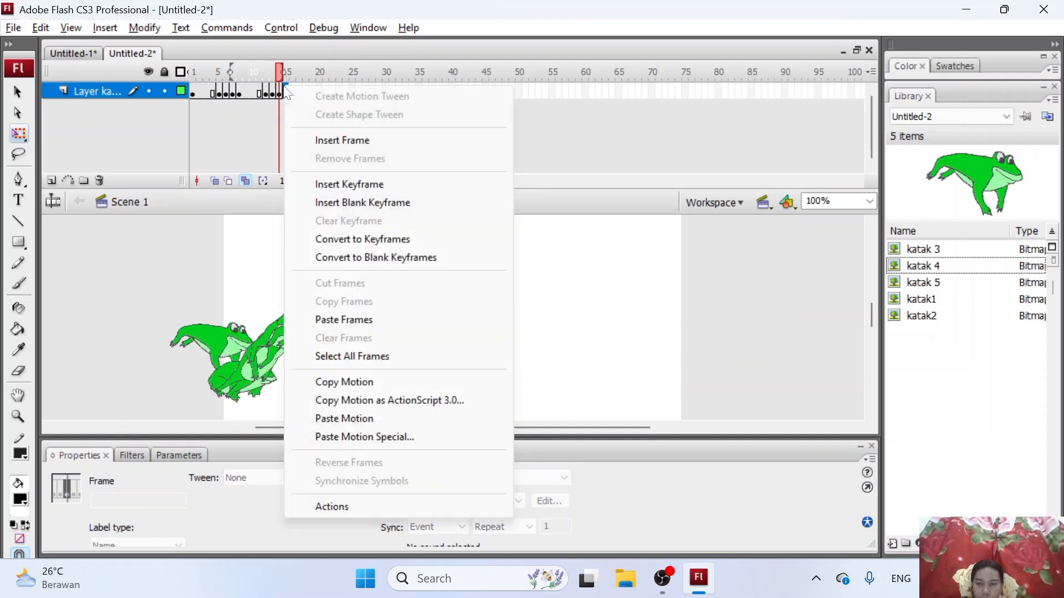
{"action": "left_click", "coordinate": [359, 321]}
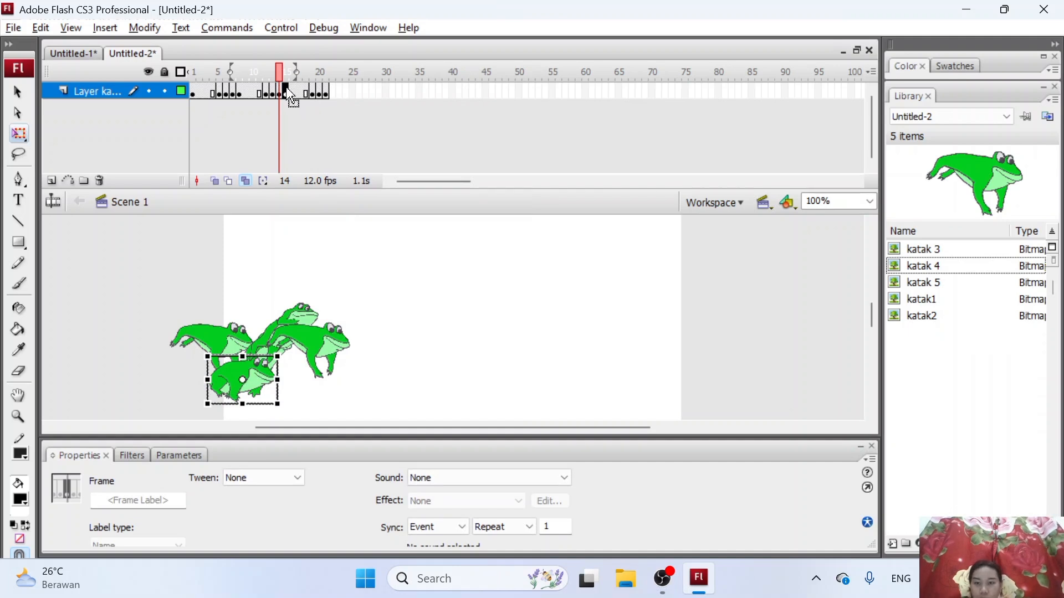
Step: Move the sitting frog's keyframe from frame 15 to frame 21, and try to undo the recent changes
{"action": "left_click_drag", "start_coordinate": [288, 90], "coordinate": [327, 91]}
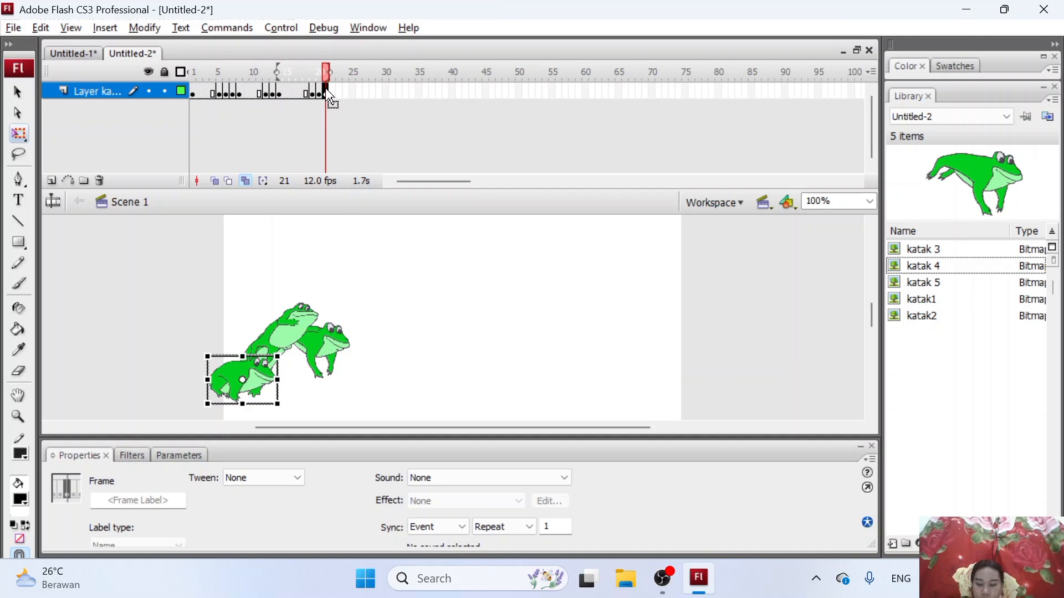
{"action": "left_click", "coordinate": [328, 92]}
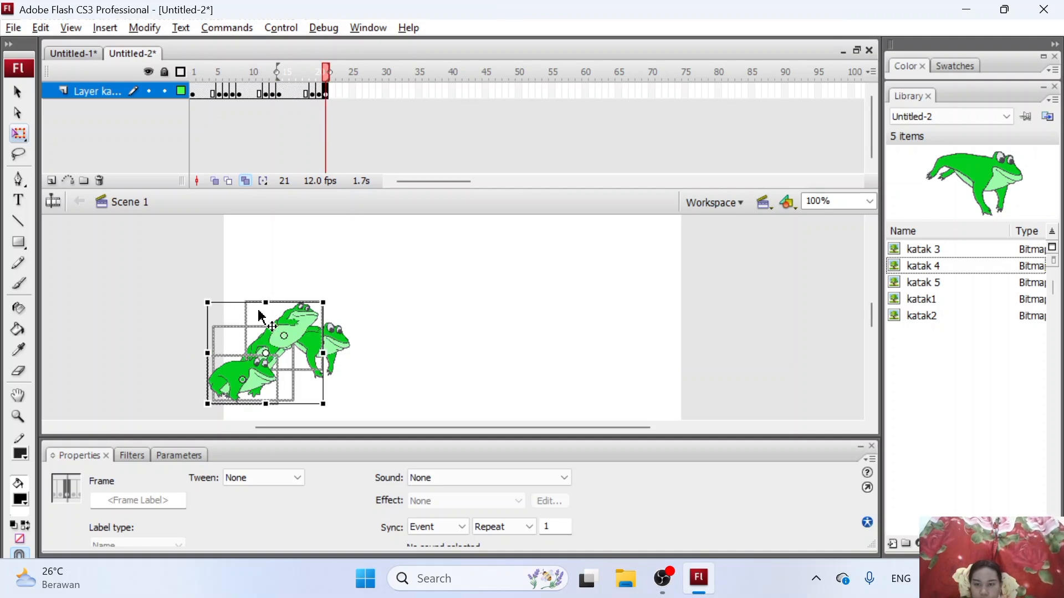
{"action": "left_click", "coordinate": [330, 91]}
{"action": "left_click", "coordinate": [283, 93]}
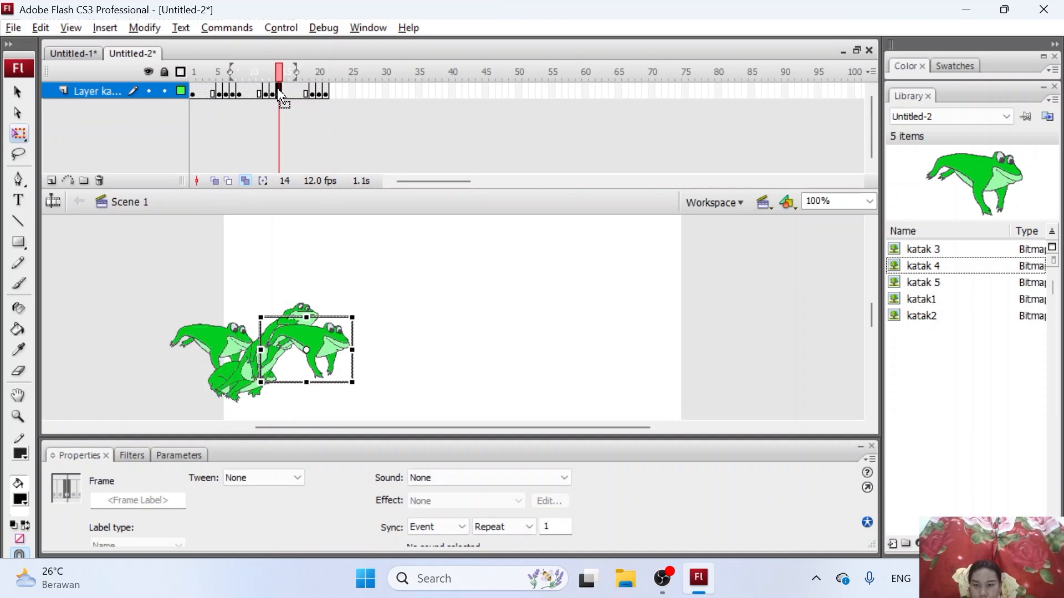
{"action": "key", "text": "ctrl+z"}
{"action": "key", "text": "ctrl+z"}
{"action": "key", "text": "ctrl+z"}
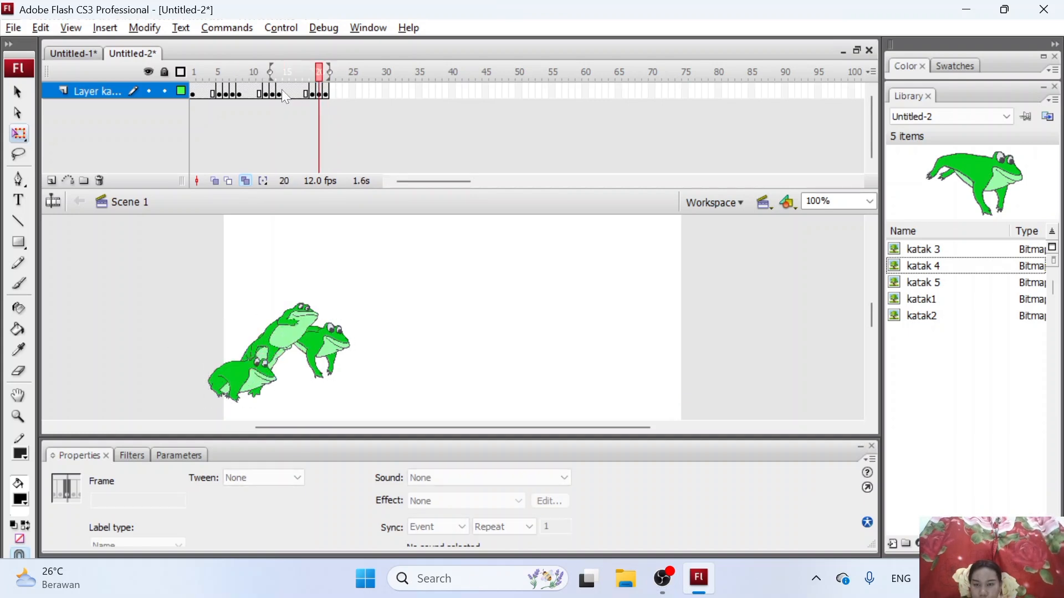
Step: Select frames 14 to 21, shift their frogs right just inside the stage's left edge, and extend the multiple-frame range back to frame 13
{"action": "left_click", "coordinate": [321, 91]}
{"action": "left_click", "coordinate": [313, 89]}
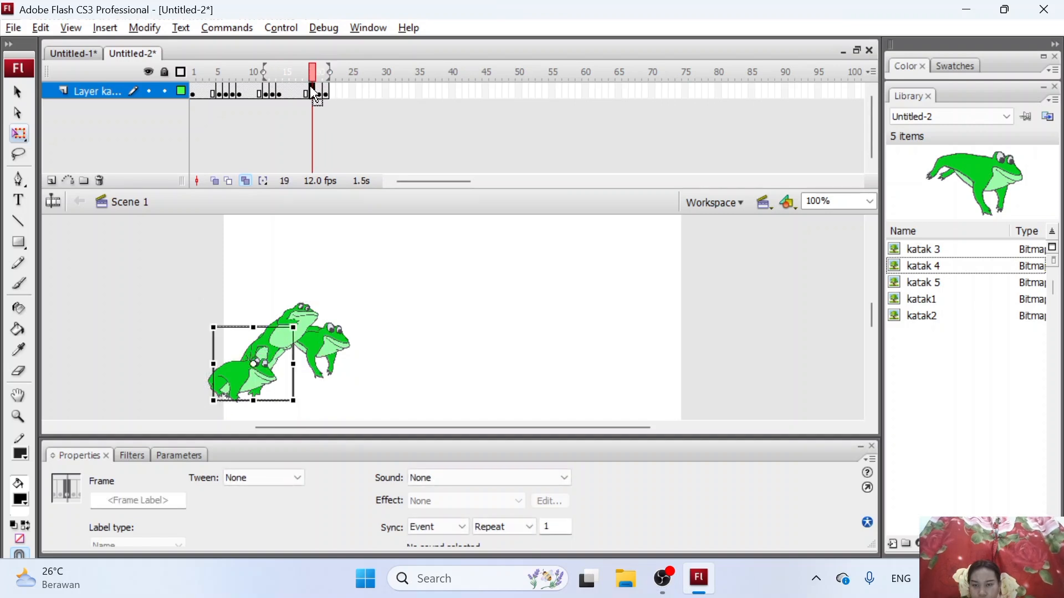
{"action": "left_click", "coordinate": [293, 92]}
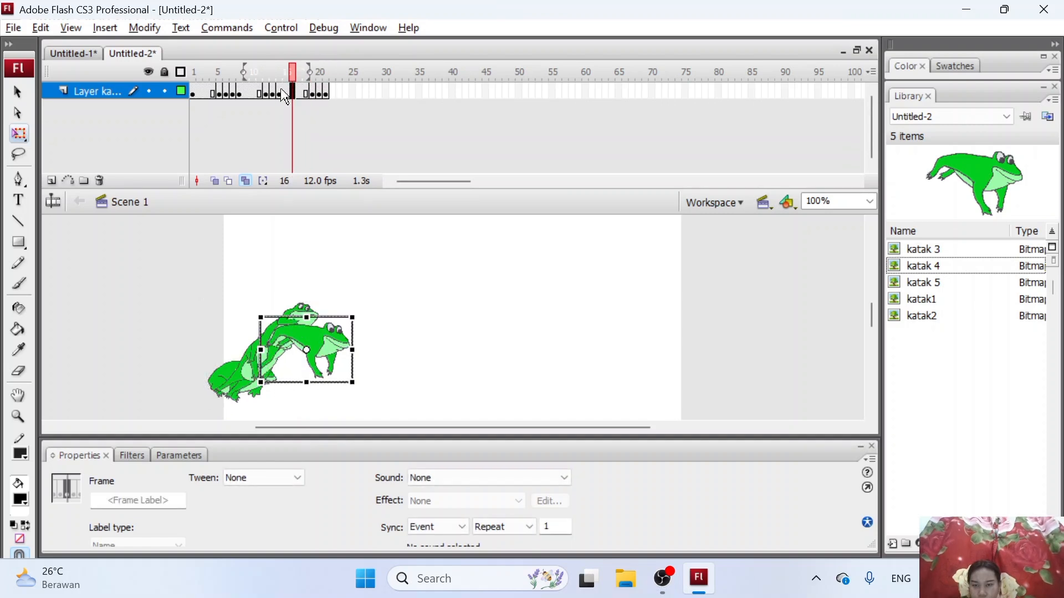
{"action": "left_click", "coordinate": [281, 92]}
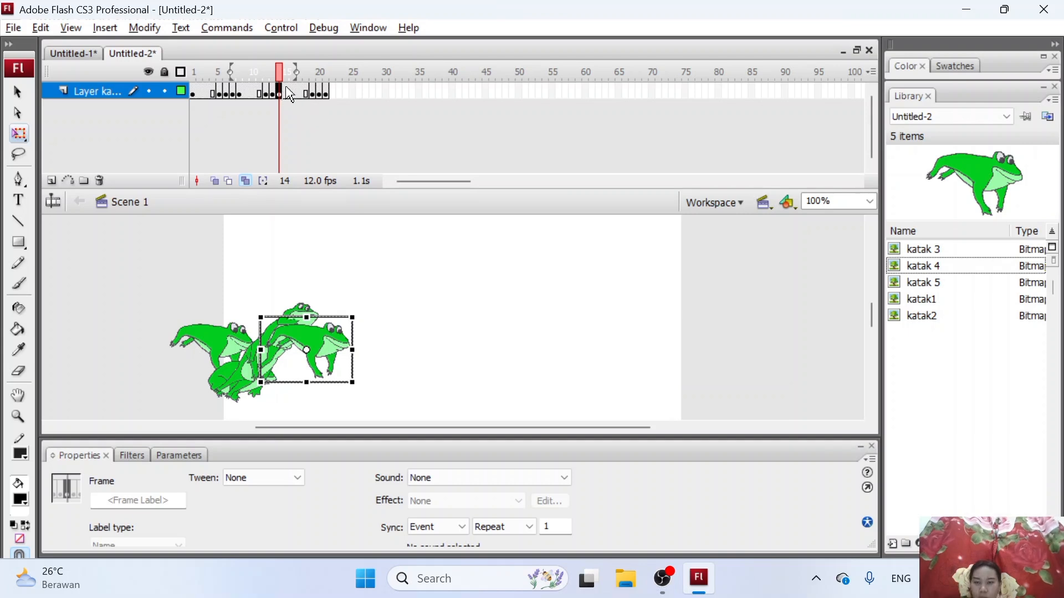
{"action": "left_click", "coordinate": [309, 126]}
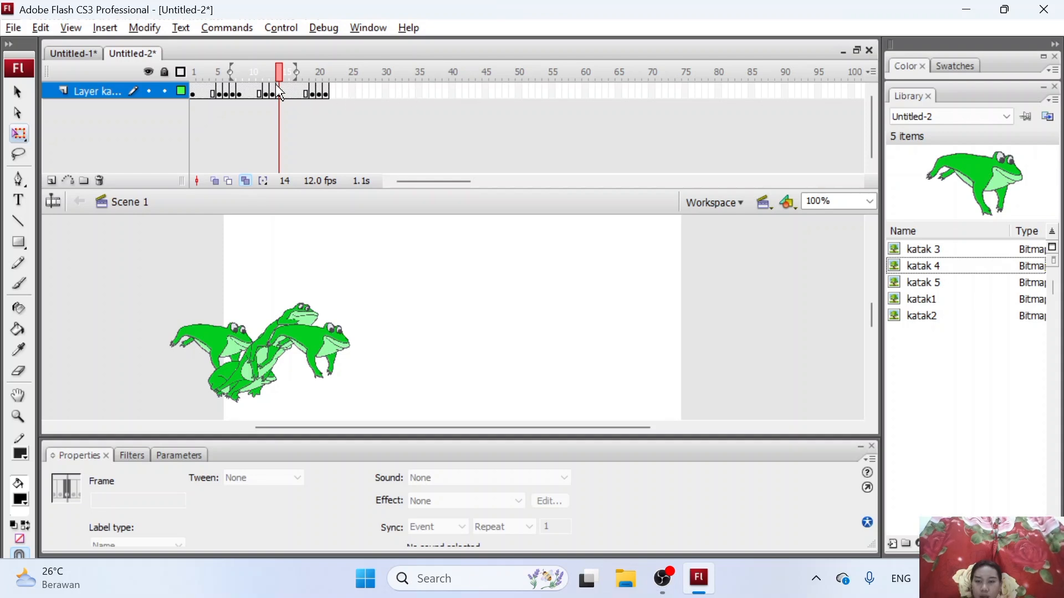
{"action": "left_click_drag", "start_coordinate": [283, 94], "coordinate": [328, 100]}
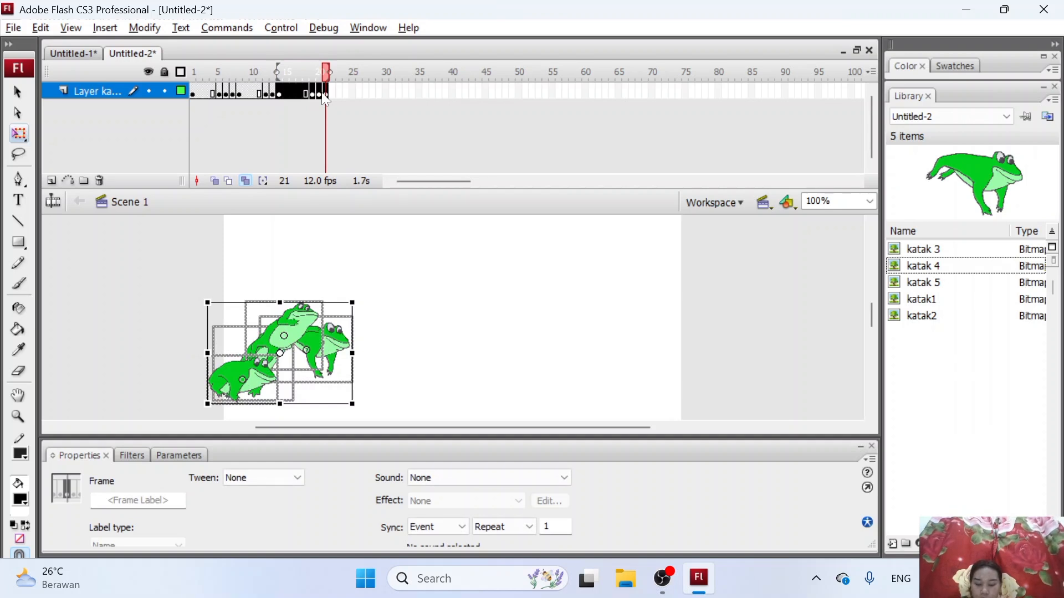
{"action": "key", "text": "Right"}
{"action": "key", "text": "Right"}
{"action": "key", "text": "Right"}
{"action": "key", "text": "Right"}
{"action": "key", "text": "Right"}
{"action": "key", "text": "Right"}
{"action": "key", "text": "Right"}
{"action": "key", "text": "Right"}
{"action": "key", "text": "Right"}
{"action": "key", "text": "Right"}
{"action": "key", "text": "Right"}
{"action": "key", "text": "Right"}
{"action": "key", "text": "Right"}
{"action": "key", "text": "Right"}
{"action": "key", "text": "Right"}
{"action": "key", "text": "Right"}
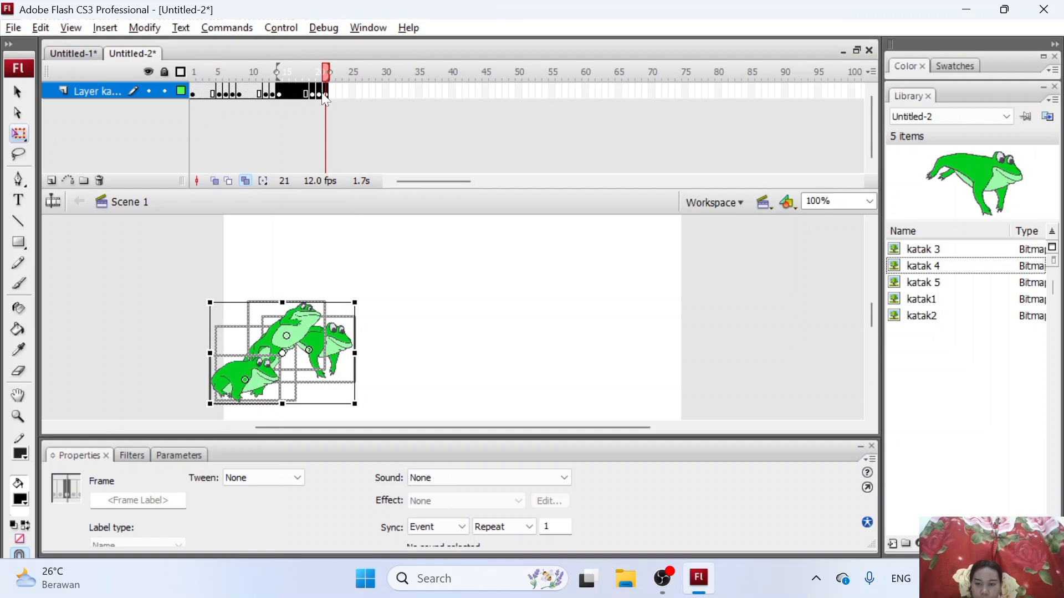
{"action": "key", "text": "Right"}
{"action": "key", "text": "Right"}
{"action": "key", "text": "Right"}
{"action": "key", "text": "Right"}
{"action": "key", "text": "Right"}
{"action": "key", "text": "Right"}
{"action": "key", "text": "Right"}
{"action": "key", "text": "Right"}
{"action": "key", "text": "Right"}
{"action": "key", "text": "Right"}
{"action": "key", "text": "Right"}
{"action": "key", "text": "Right"}
{"action": "key", "text": "Right"}
{"action": "key", "text": "Right"}
{"action": "key", "text": "Right"}
{"action": "key", "text": "Right"}
{"action": "key", "text": "Right"}
{"action": "key", "text": "Right"}
{"action": "key", "text": "Right"}
{"action": "key", "text": "Right"}
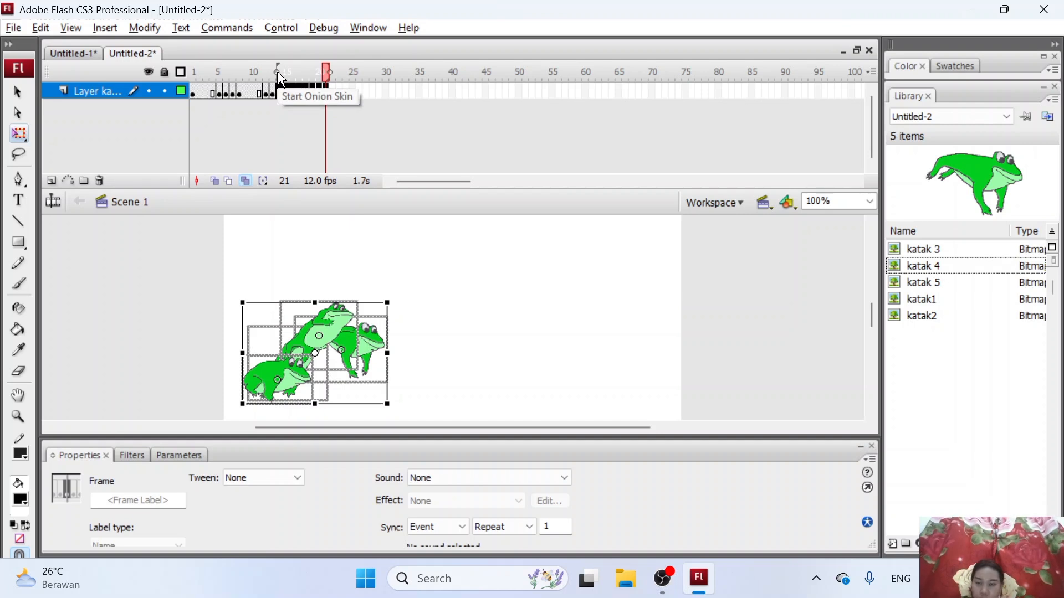
{"action": "mouse_move", "coordinate": [282, 80]}
{"action": "left_mouse_down"}
{"action": "mouse_move", "coordinate": [274, 86]}
{"action": "mouse_move", "coordinate": [296, 83]}
{"action": "mouse_move", "coordinate": [274, 85]}
{"action": "left_mouse_up"}
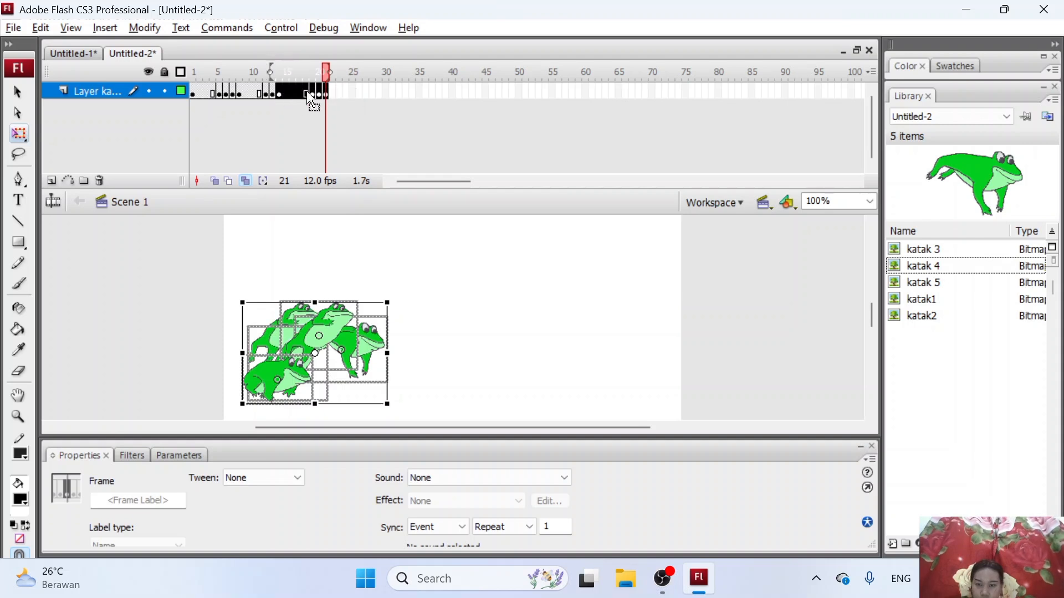
Step: Nudge the frogs of frames 14 to 21 right until the sitting frog lies beneath the front of frame 13's leaping frog, and deselect them
{"action": "key", "text": "Right"}
{"action": "key", "text": "Right"}
{"action": "key", "text": "Right"}
{"action": "key", "text": "Right"}
{"action": "key", "text": "Right"}
{"action": "key", "text": "Right"}
{"action": "key", "text": "Right"}
{"action": "key", "text": "Right"}
{"action": "key", "text": "Right"}
{"action": "key", "text": "Right"}
{"action": "key", "text": "Right"}
{"action": "key", "text": "Right"}
{"action": "key", "text": "Right"}
{"action": "key", "text": "Right"}
{"action": "key", "text": "Right"}
{"action": "key", "text": "Right"}
{"action": "key", "text": "Right"}
{"action": "key", "text": "Right"}
{"action": "key", "text": "Right"}
{"action": "key", "text": "Right"}
{"action": "key", "text": "Right"}
{"action": "key", "text": "Right"}
{"action": "key", "text": "Right"}
{"action": "key", "text": "Right"}
{"action": "key", "text": "Right"}
{"action": "key", "text": "Right"}
{"action": "key", "text": "Right"}
{"action": "key", "text": "Right"}
{"action": "key", "text": "Right"}
{"action": "key", "text": "Right"}
{"action": "key", "text": "Right"}
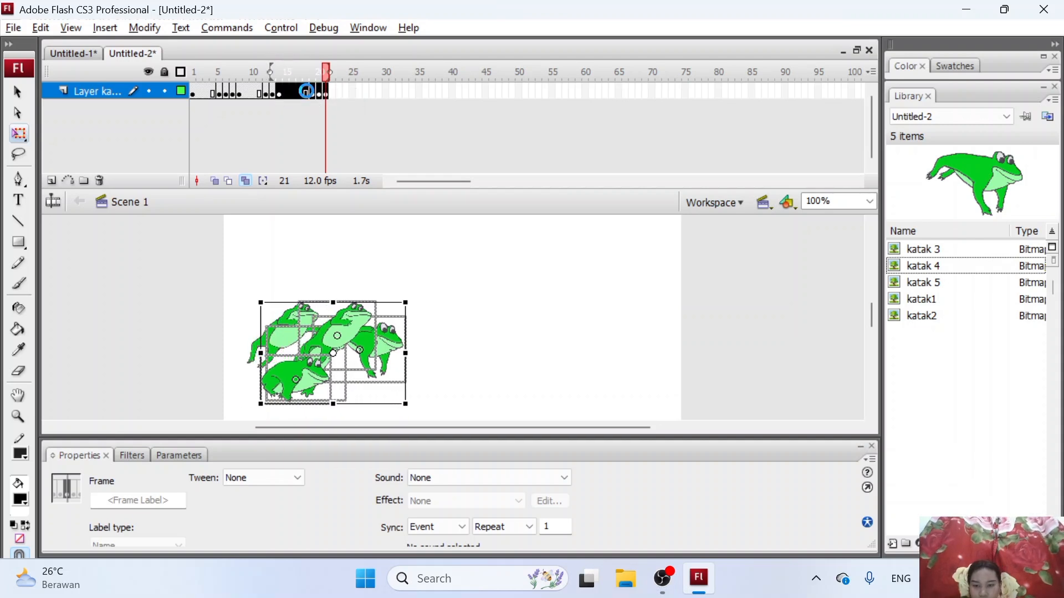
{"action": "key", "text": "Right"}
{"action": "key", "text": "Right"}
{"action": "key", "text": "Right"}
{"action": "key", "text": "Right"}
{"action": "key", "text": "Right"}
{"action": "key", "text": "Right"}
{"action": "key", "text": "Right"}
{"action": "key", "text": "Right"}
{"action": "key", "text": "Right"}
{"action": "key", "text": "Right"}
{"action": "key", "text": "Right"}
{"action": "key", "text": "Right"}
{"action": "key", "text": "Right"}
{"action": "key", "text": "Right"}
{"action": "key", "text": "Right"}
{"action": "key", "text": "Right"}
{"action": "key", "text": "Right"}
{"action": "key", "text": "Right"}
{"action": "key", "text": "Right"}
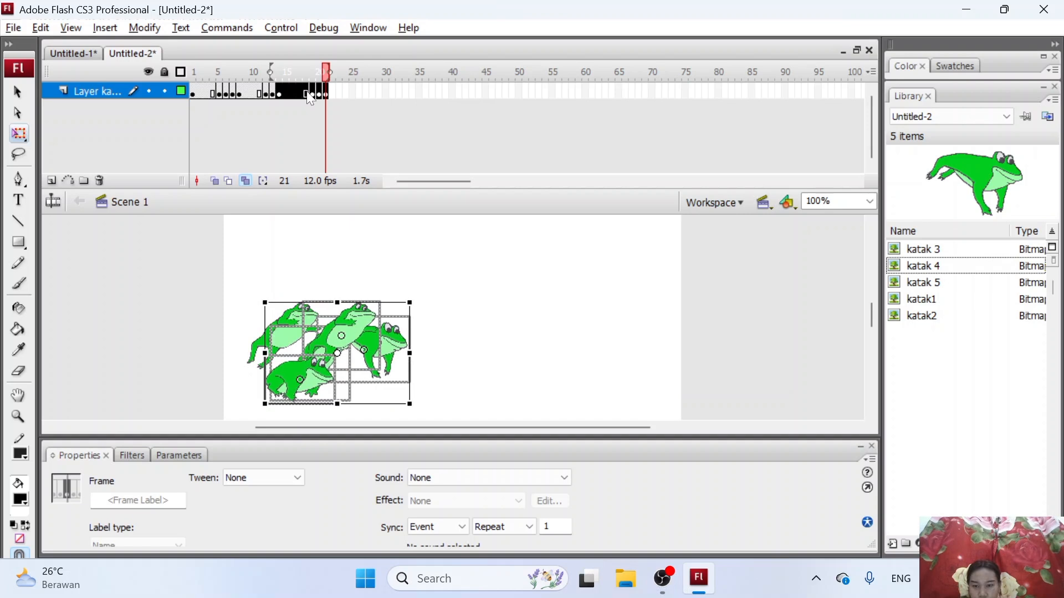
{"action": "key", "text": "Right"}
{"action": "key", "text": "Right"}
{"action": "key", "text": "Right"}
{"action": "key", "text": "Right"}
{"action": "key", "text": "Right"}
{"action": "key", "text": "Right"}
{"action": "key", "text": "Right"}
{"action": "key", "text": "Right"}
{"action": "key", "text": "Right"}
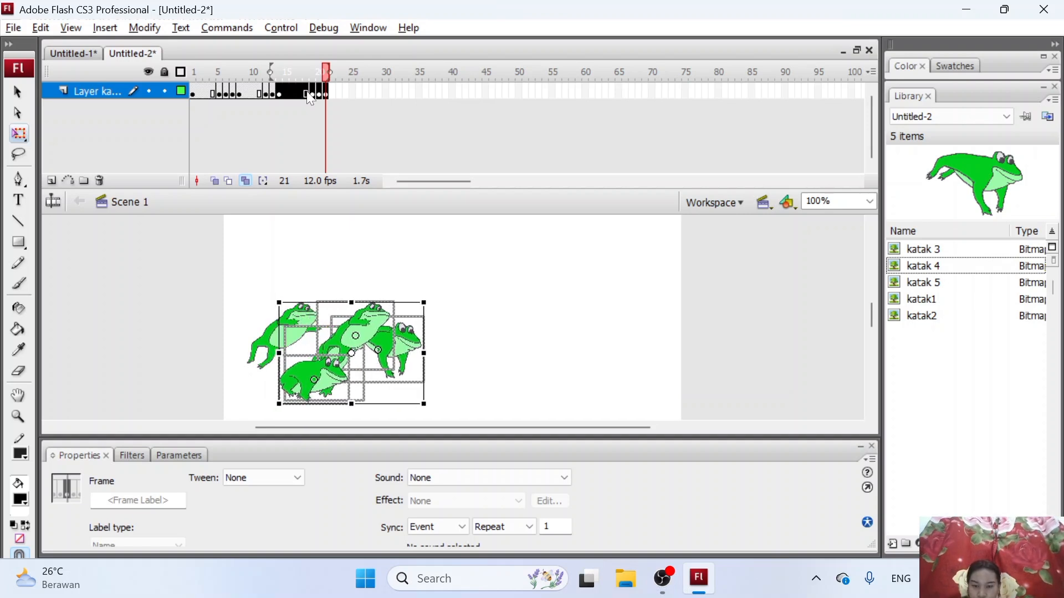
{"action": "key", "text": "Right"}
{"action": "key", "text": "Right"}
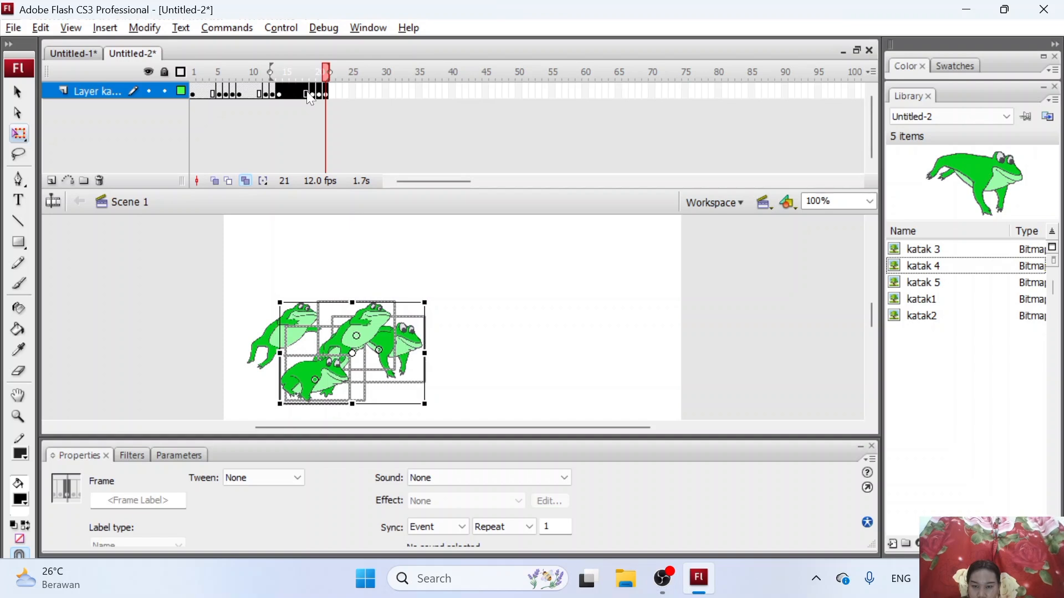
{"action": "key", "text": "Right"}
{"action": "key", "text": "Right"}
{"action": "key", "text": "Right"}
{"action": "key", "text": "Right"}
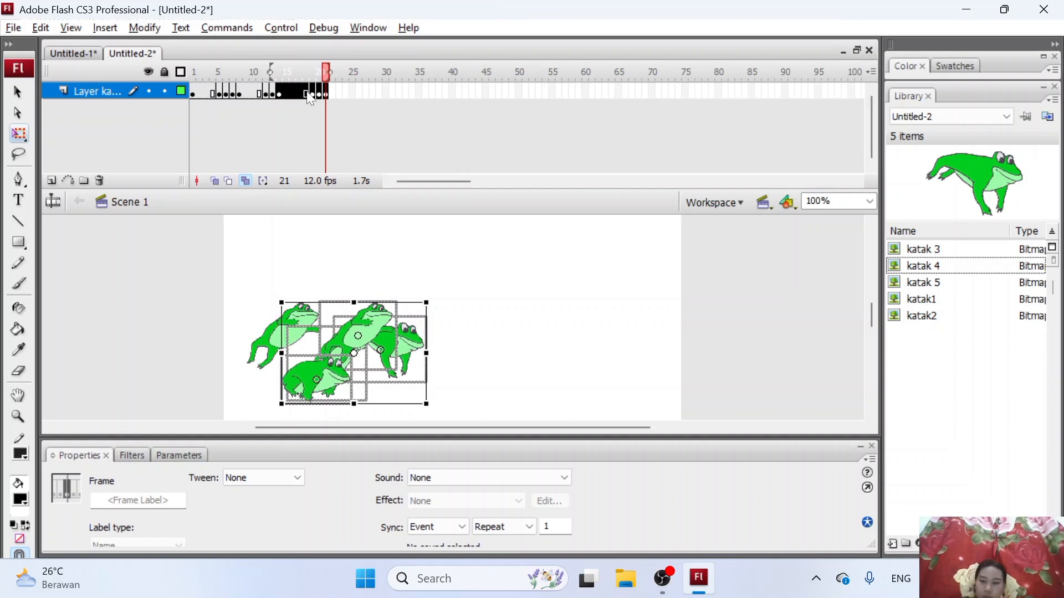
{"action": "left_click", "coordinate": [307, 115]}
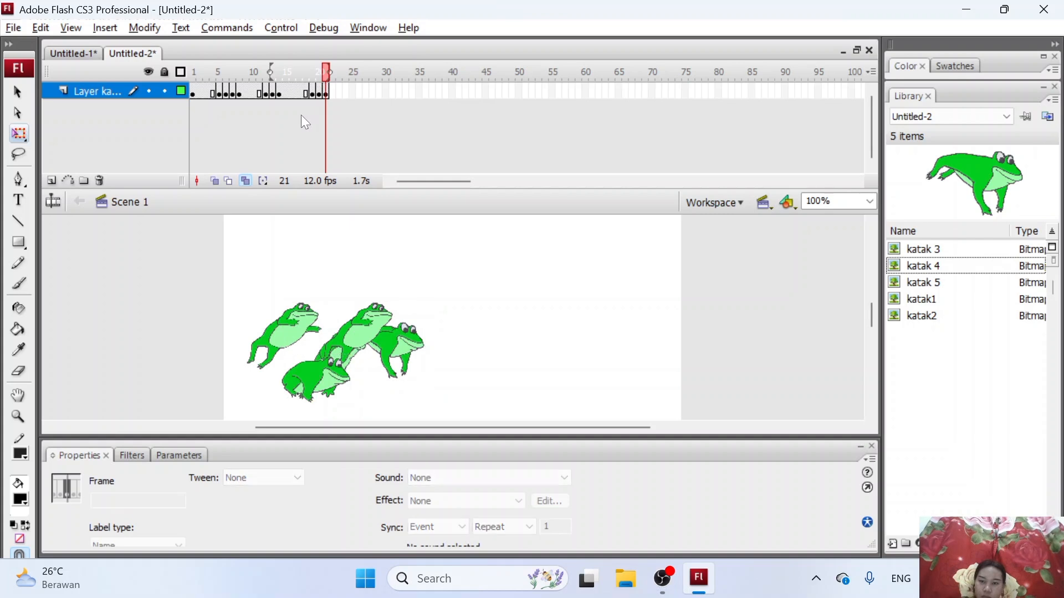
Step: Play the animation from frame 1 to check the frog's jumps
{"action": "left_click", "coordinate": [193, 91]}
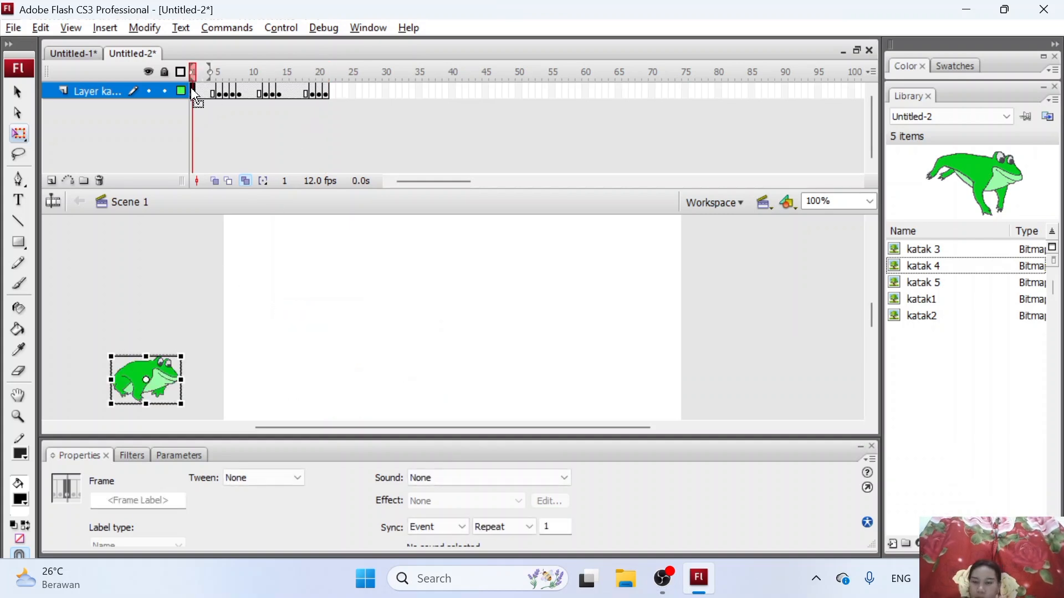
{"action": "key", "text": "Return"}
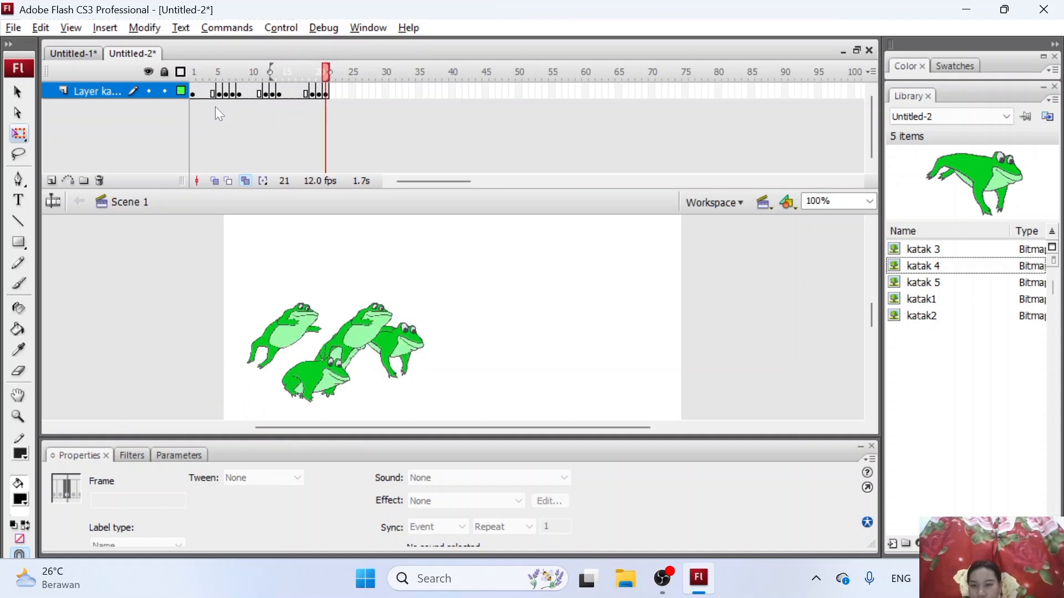
{"action": "left_click", "coordinate": [502, 302]}
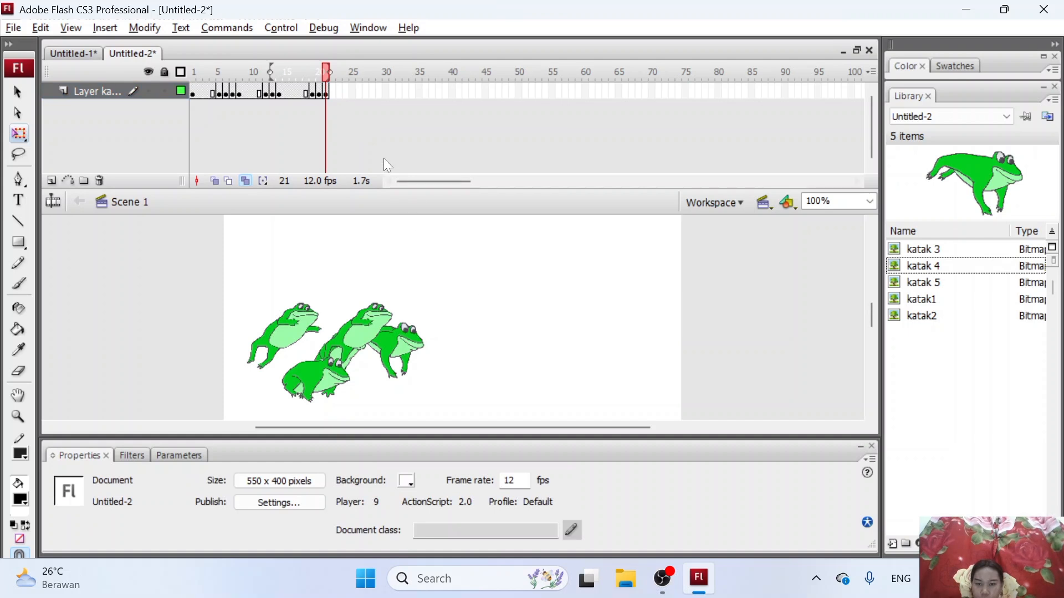
Step: Copy frames 14 to 21 and paste them at frame 22
{"action": "left_click", "coordinate": [283, 96]}
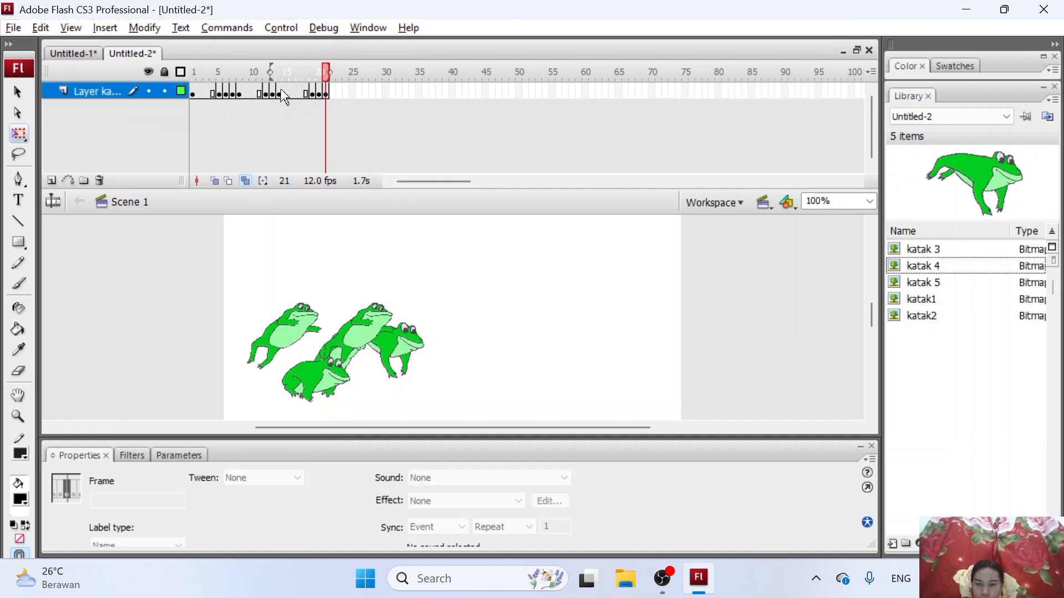
{"action": "left_click_drag", "start_coordinate": [285, 98], "coordinate": [331, 101]}
{"action": "right_click", "coordinate": [328, 93]}
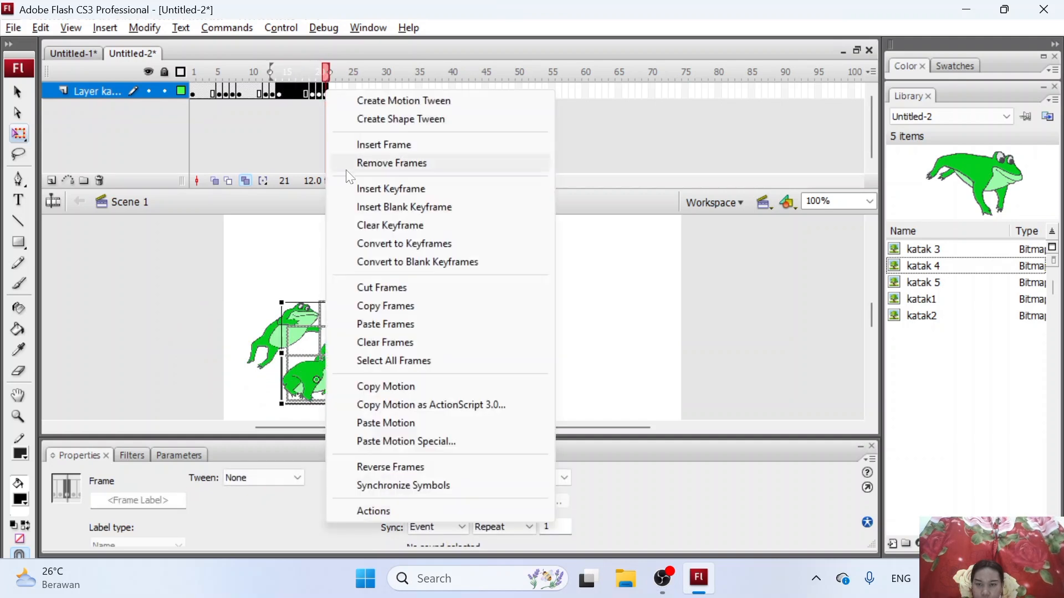
{"action": "left_click", "coordinate": [380, 309]}
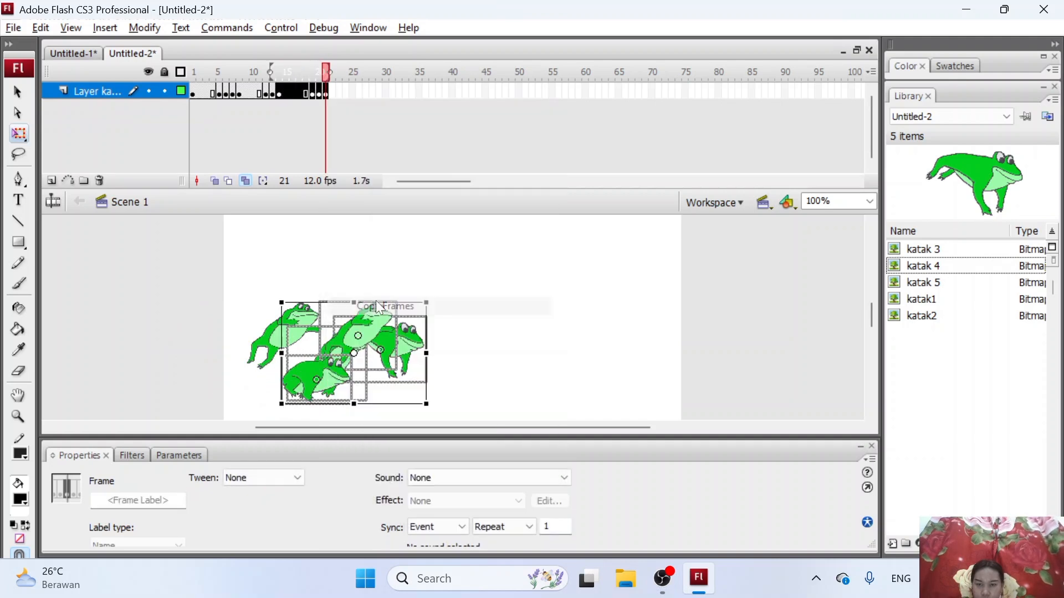
{"action": "left_click", "coordinate": [333, 95]}
{"action": "right_click", "coordinate": [333, 96]}
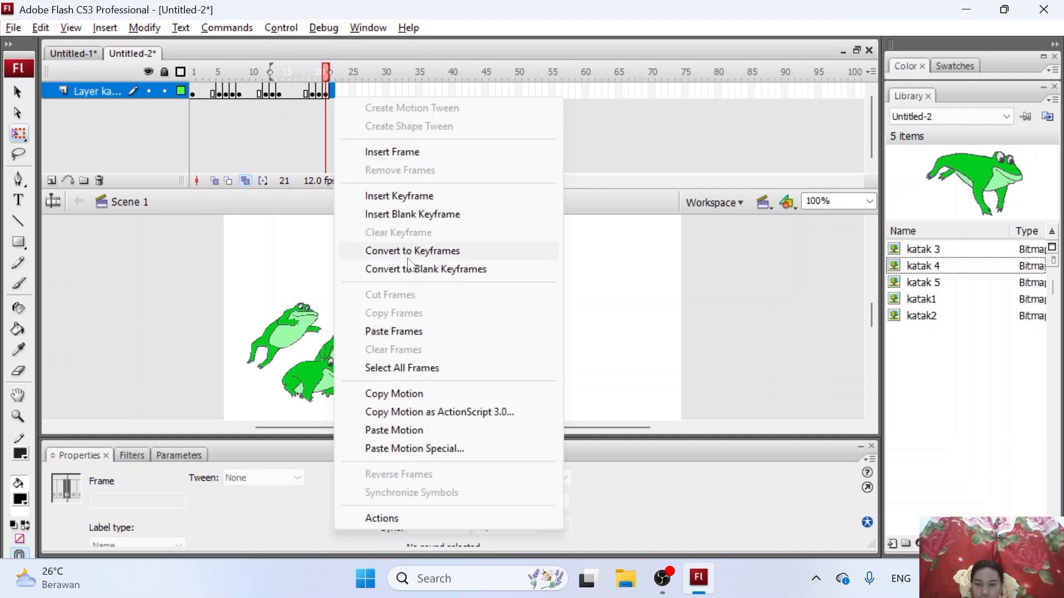
{"action": "left_click", "coordinate": [401, 335]}
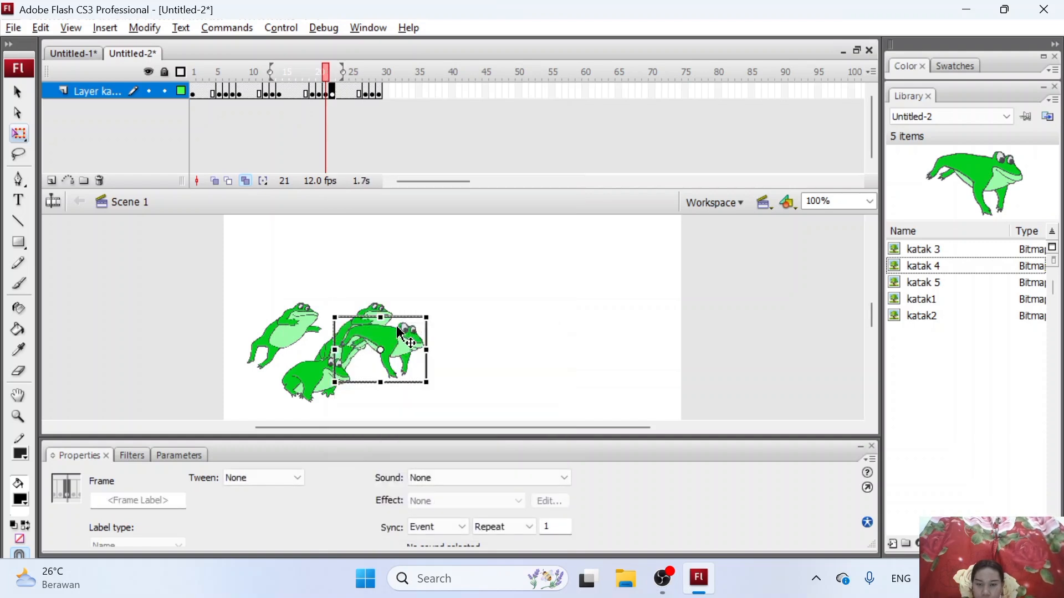
Step: Select frames 22 to 29 and nudge their frogs right, ahead of frame 21's sitting frog
{"action": "left_click", "coordinate": [343, 120]}
{"action": "left_click_drag", "start_coordinate": [332, 94], "coordinate": [381, 92]}
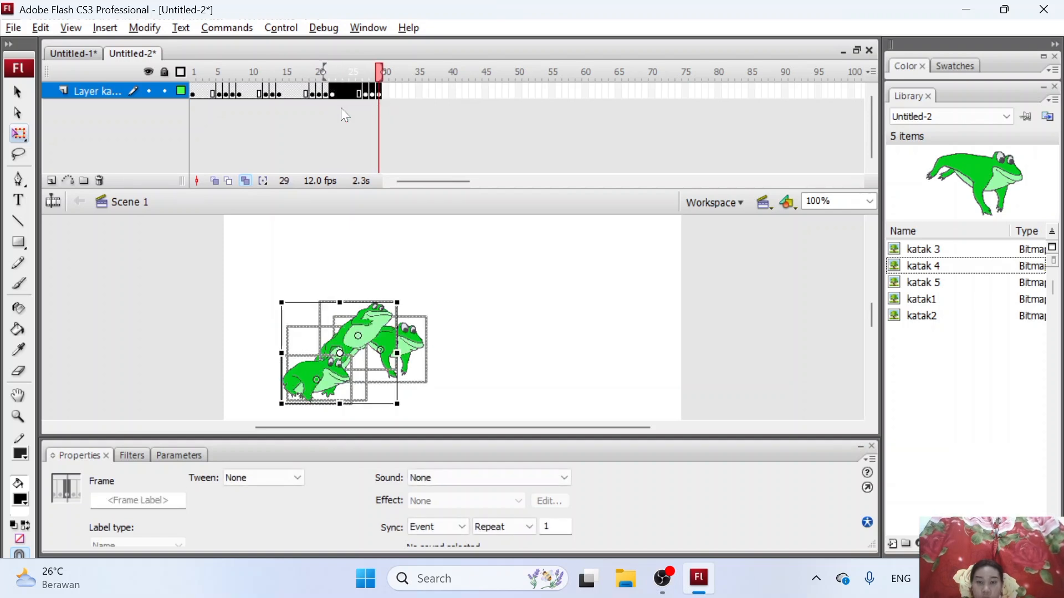
{"action": "key", "text": "Right"}
{"action": "key", "text": "Right"}
{"action": "key", "text": "Right"}
{"action": "key", "text": "Right"}
{"action": "key", "text": "Right"}
{"action": "key", "text": "Right"}
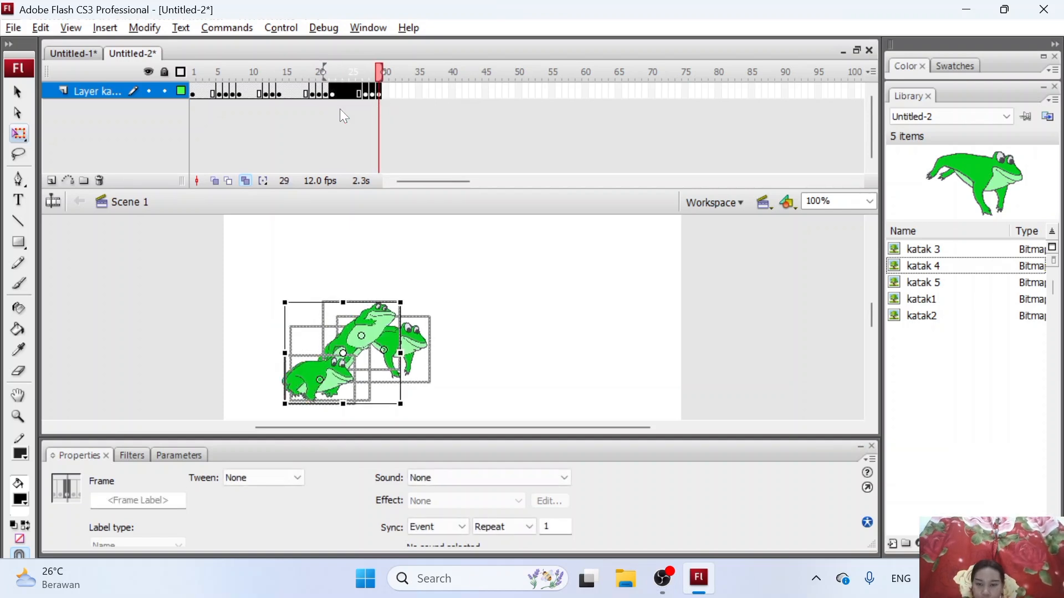
{"action": "key", "text": "Right"}
{"action": "key", "text": "Right"}
{"action": "key", "text": "Right"}
{"action": "key", "text": "Right"}
{"action": "key", "text": "Right"}
{"action": "key", "text": "Right"}
{"action": "key", "text": "Right"}
{"action": "key", "text": "Right"}
{"action": "key", "text": "Right"}
{"action": "key", "text": "Right"}
{"action": "key", "text": "Right"}
{"action": "key", "text": "Right"}
{"action": "key", "text": "Right"}
{"action": "key", "text": "Right"}
{"action": "key", "text": "Right"}
{"action": "key", "text": "Right"}
{"action": "key", "text": "Right"}
{"action": "key", "text": "Right"}
{"action": "key", "text": "Right"}
{"action": "key", "text": "Right"}
{"action": "key", "text": "Right"}
{"action": "key", "text": "Right"}
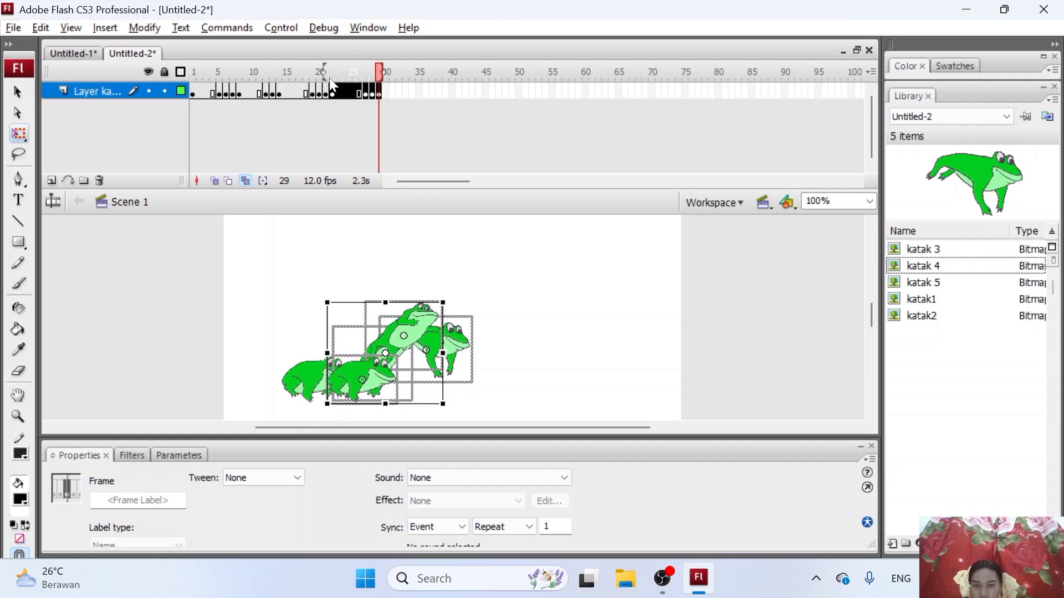
Step: Start the multiple-frame range at frame 21 and nudge the frogs of frames 22 to 29 back left over frame 21's sitting frog
{"action": "left_click_drag", "start_coordinate": [327, 72], "coordinate": [352, 75]}
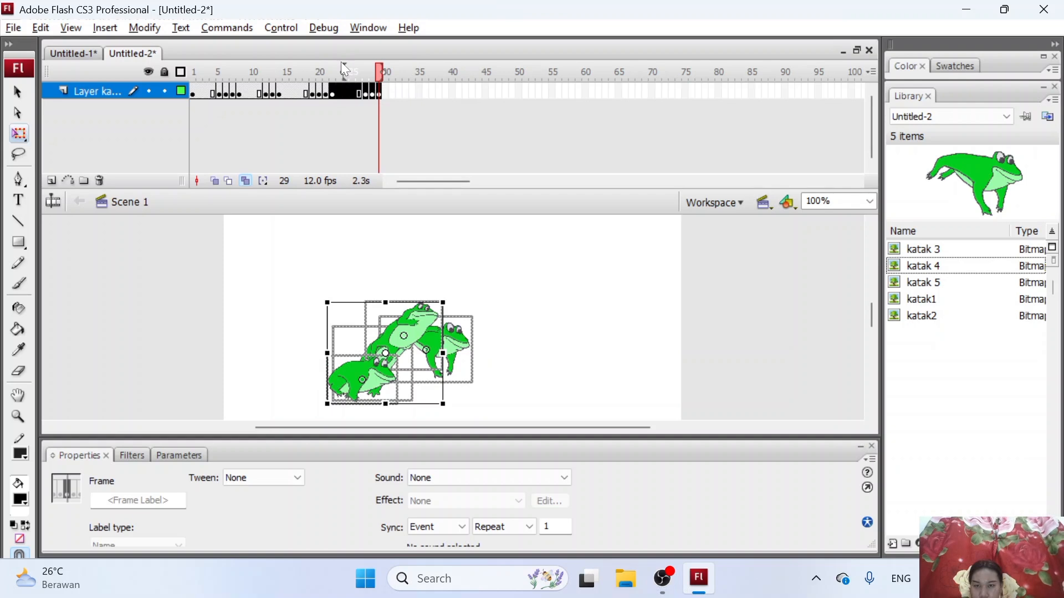
{"action": "left_click_drag", "start_coordinate": [344, 74], "coordinate": [331, 75]}
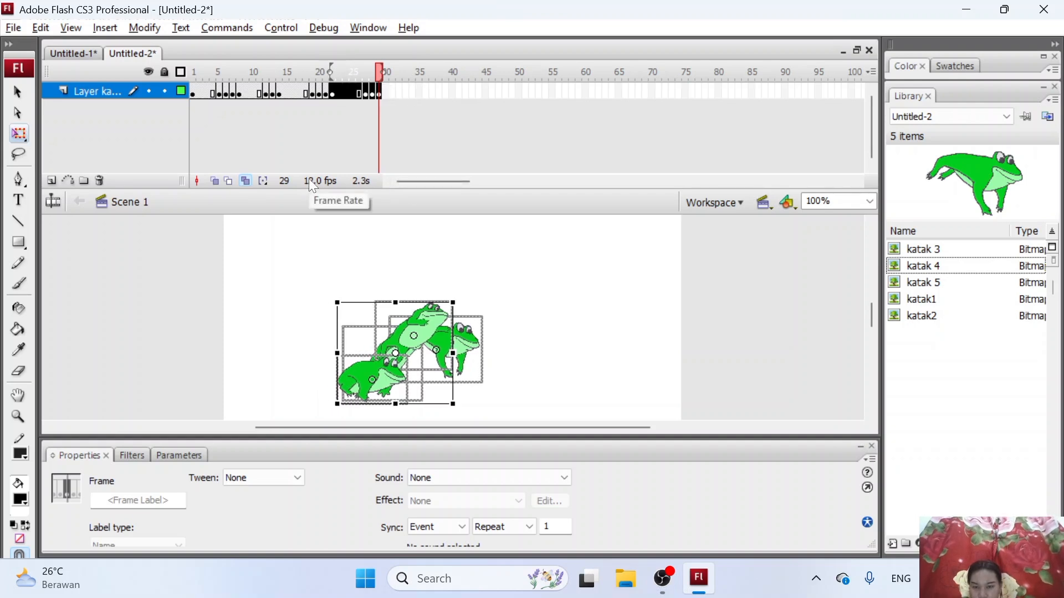
{"action": "left_click_drag", "start_coordinate": [333, 79], "coordinate": [326, 74]}
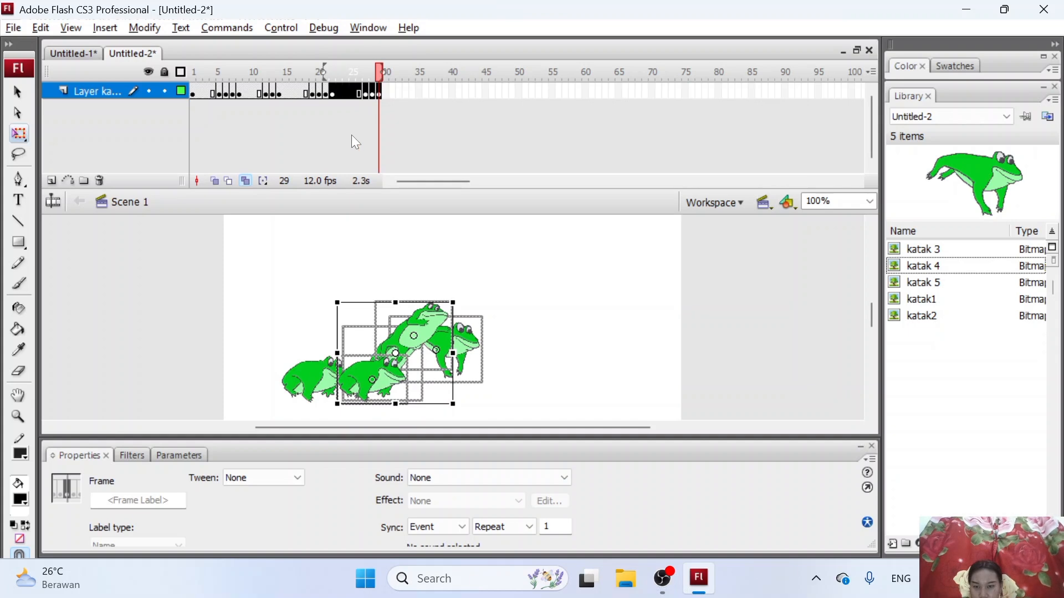
{"action": "key", "text": "Left"}
{"action": "key", "text": "Left"}
{"action": "key", "text": "Left"}
{"action": "key", "text": "Left"}
{"action": "key", "text": "Left"}
{"action": "key", "text": "Left"}
{"action": "key", "text": "Left"}
{"action": "key", "text": "Left"}
{"action": "key", "text": "Left"}
{"action": "key", "text": "Left"}
{"action": "key", "text": "Left"}
{"action": "key", "text": "Left"}
{"action": "key", "text": "Left"}
{"action": "key", "text": "Left"}
{"action": "key", "text": "Left"}
{"action": "key", "text": "Left"}
{"action": "key", "text": "Left"}
{"action": "key", "text": "Left"}
{"action": "key", "text": "Left"}
{"action": "key", "text": "Left"}
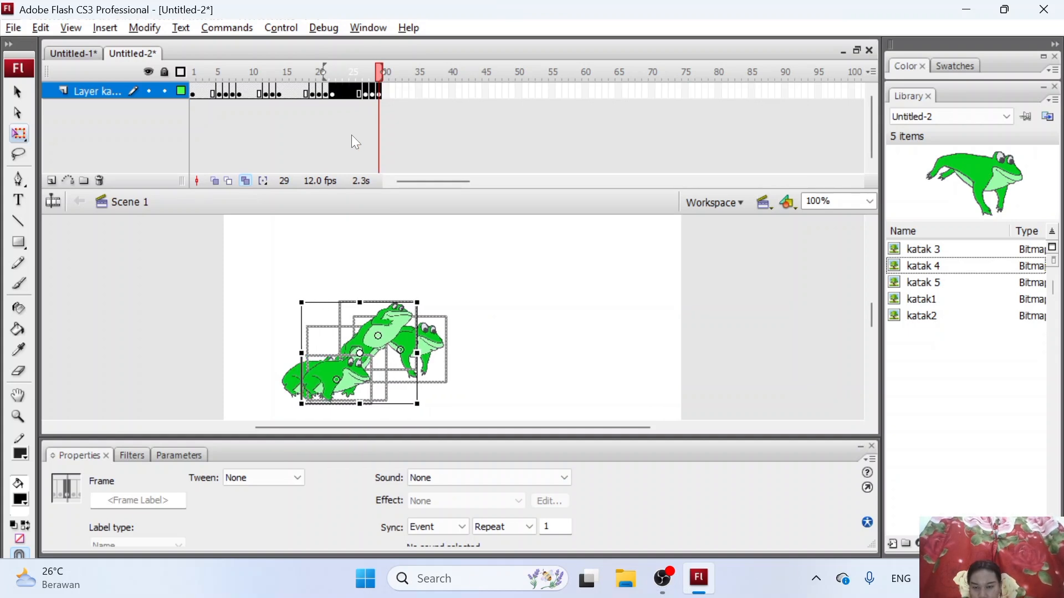
{"action": "key", "text": "Left"}
{"action": "key", "text": "Left"}
{"action": "key", "text": "Left"}
{"action": "key", "text": "Left"}
{"action": "key", "text": "Left"}
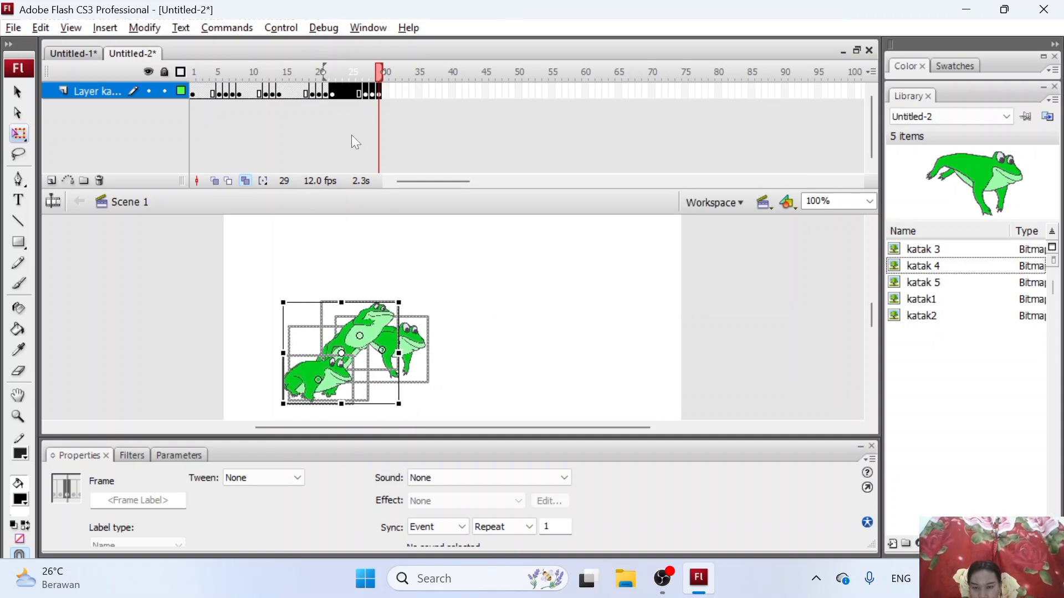
{"action": "key", "text": "Left"}
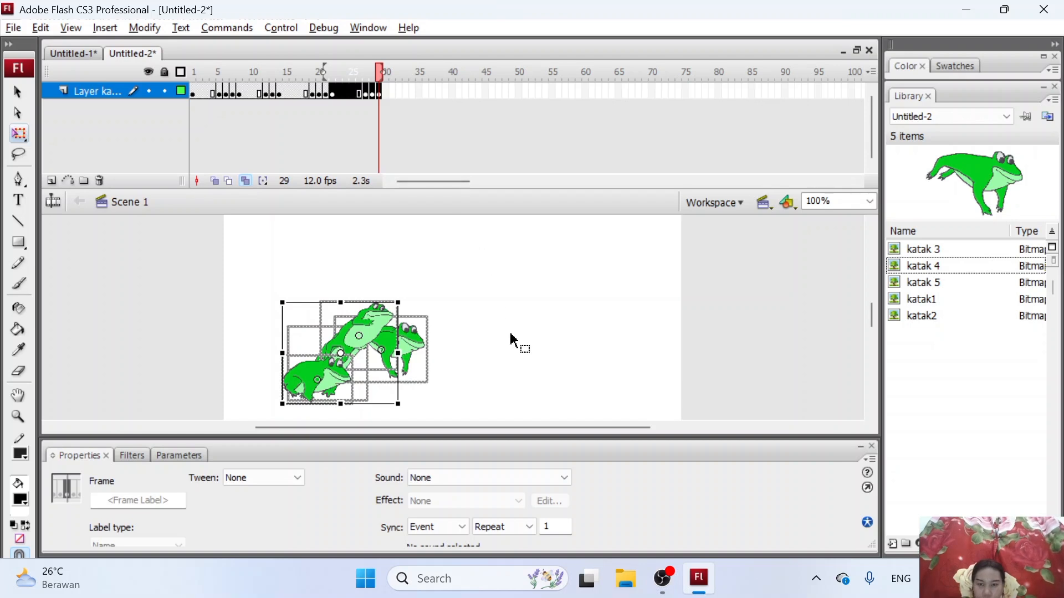
Step: Copy frames 22 to 29 and paste them at frame 30
{"action": "right_click", "coordinate": [371, 91]}
{"action": "left_click", "coordinate": [461, 321]}
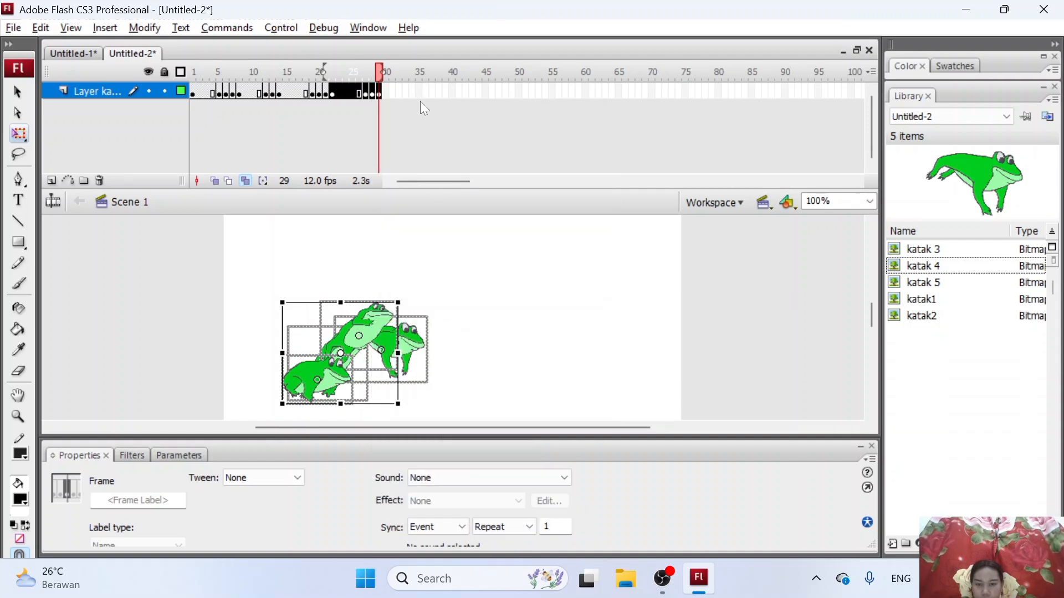
{"action": "left_click", "coordinate": [390, 92]}
{"action": "right_click", "coordinate": [391, 93]}
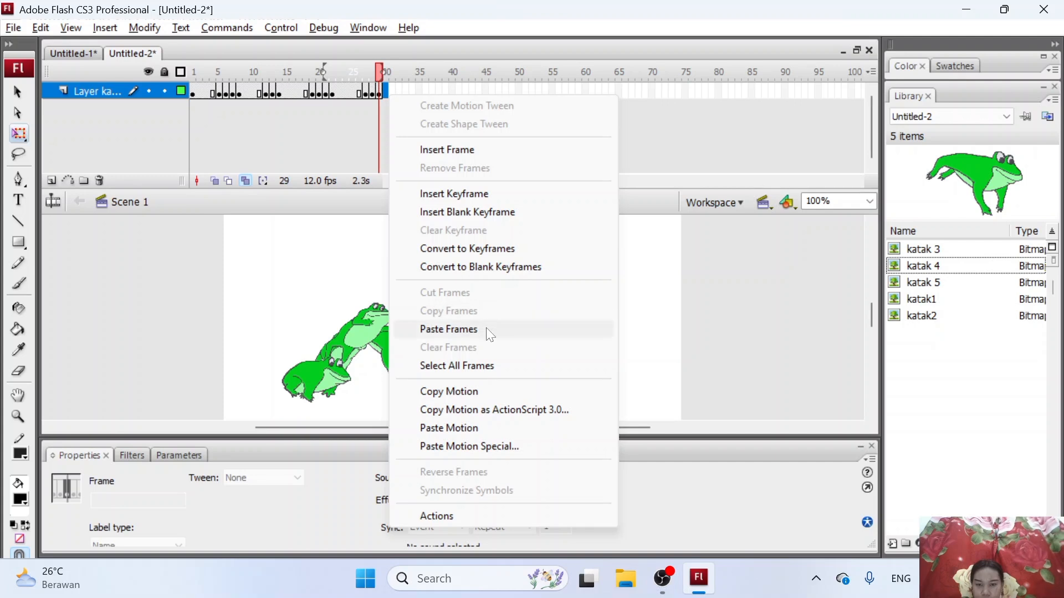
{"action": "left_click", "coordinate": [486, 329]}
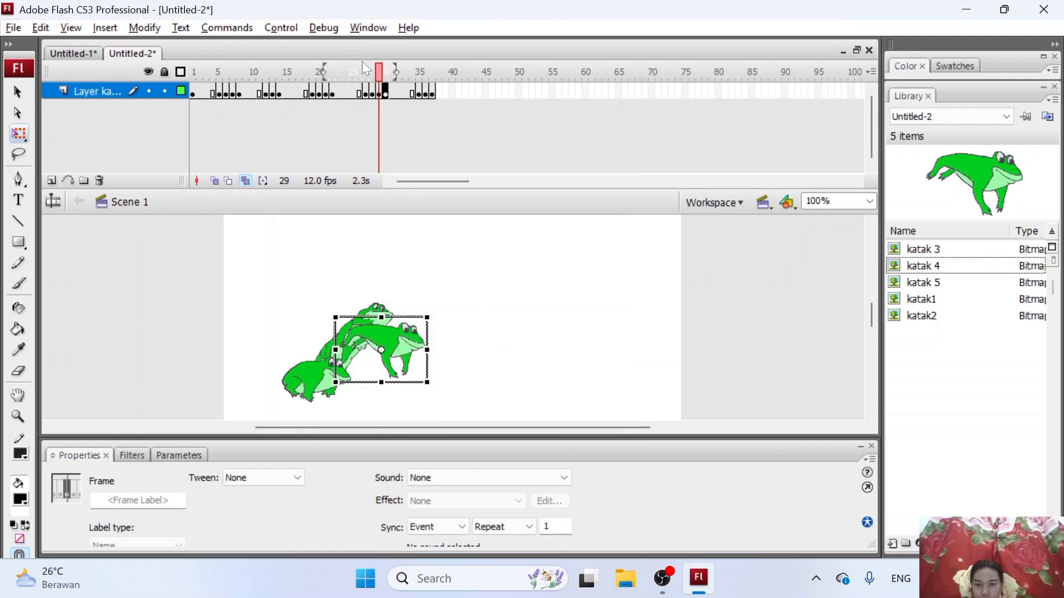
{"action": "left_click_drag", "start_coordinate": [390, 95], "coordinate": [434, 97]}
{"action": "left_click", "coordinate": [429, 88]}
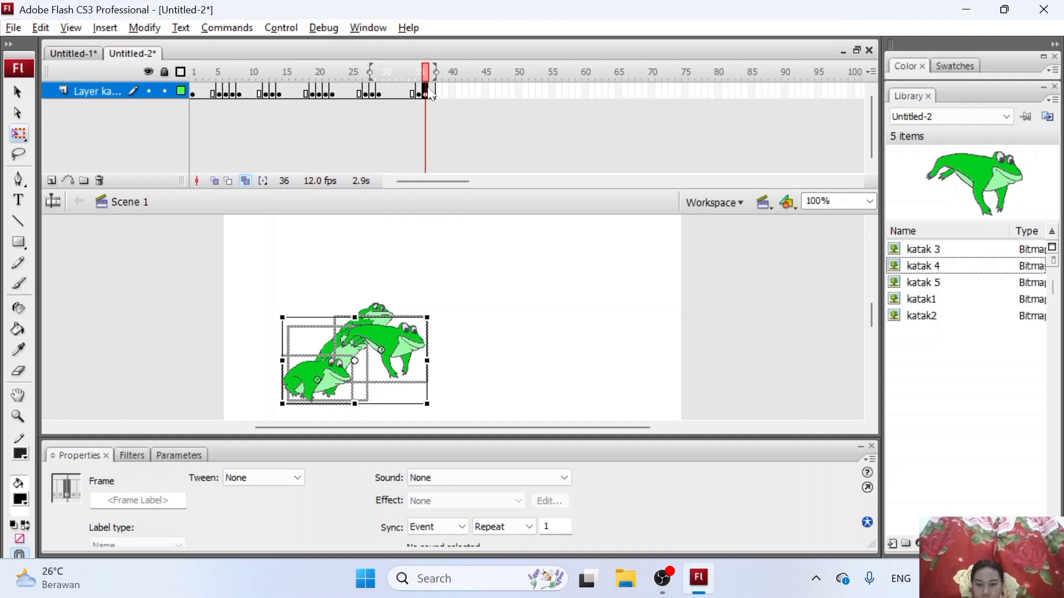
{"action": "left_click", "coordinate": [437, 129]}
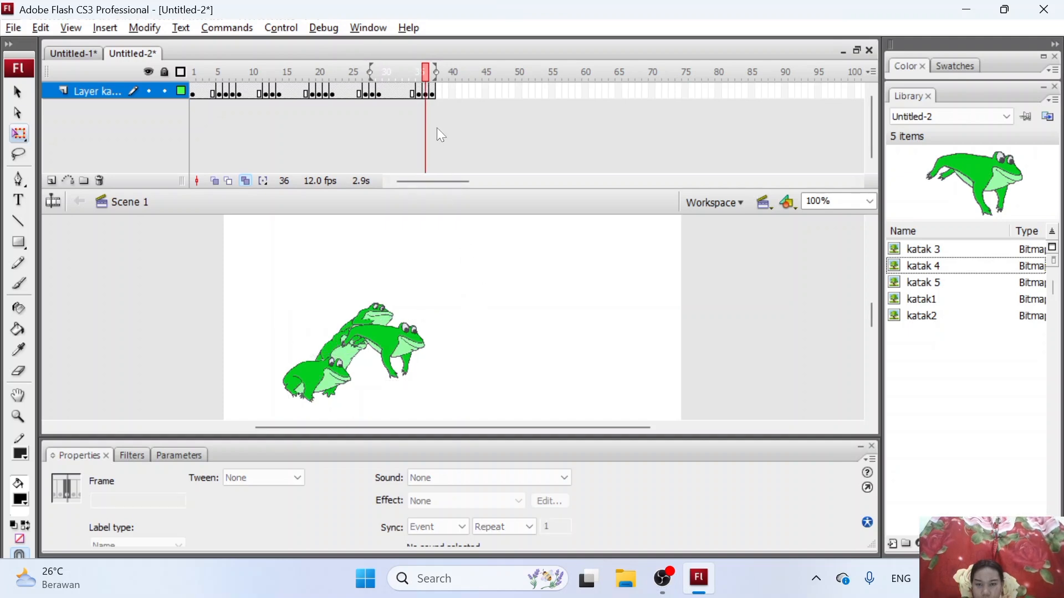
{"action": "left_click_drag", "start_coordinate": [382, 90], "coordinate": [414, 99]}
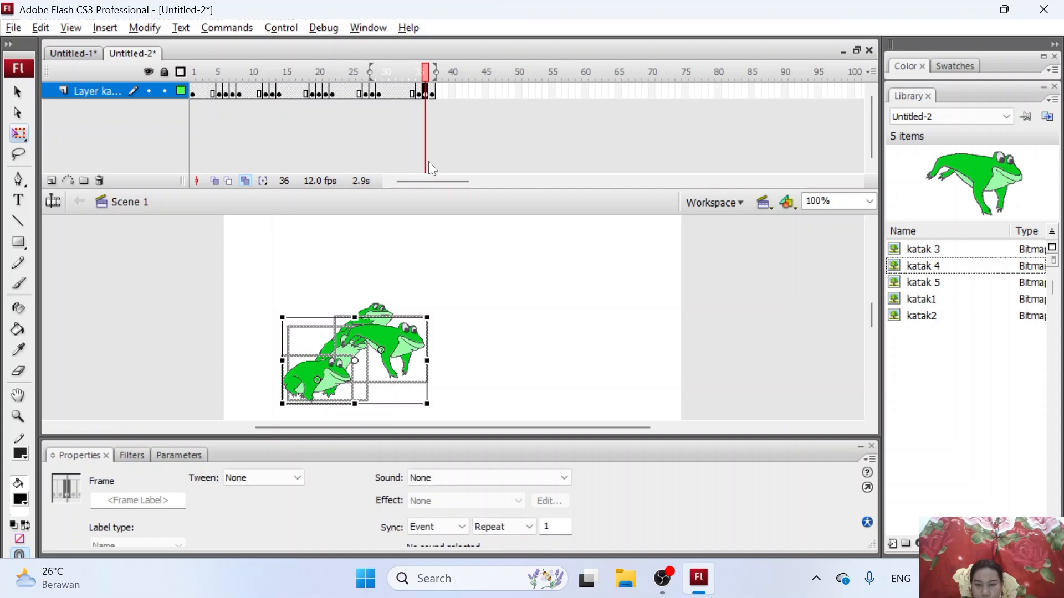
{"action": "key", "text": "ctrl+z"}
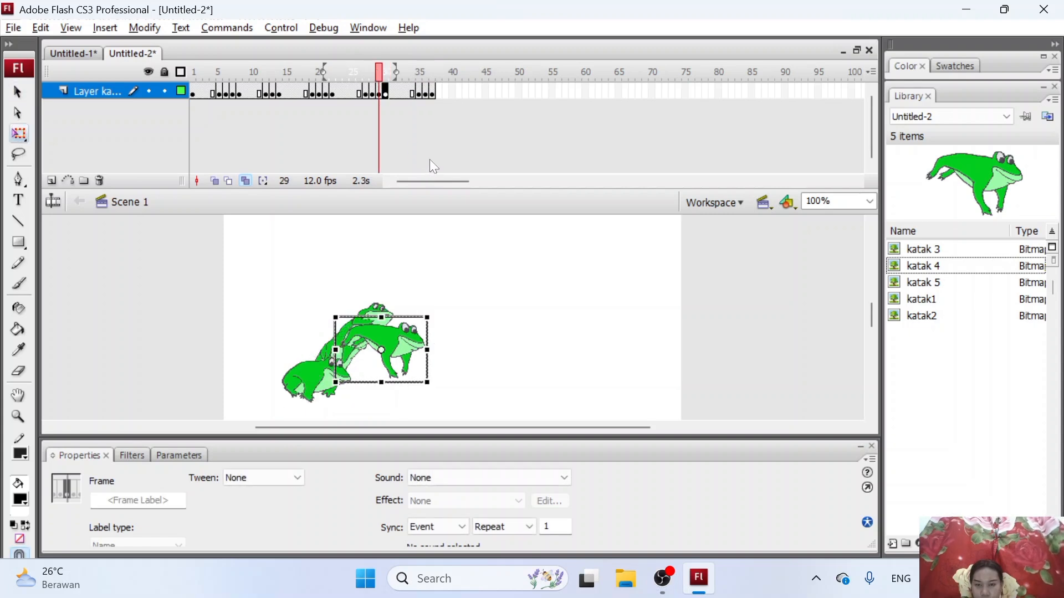
Step: Select frames 30 to 37 and nudge their frogs right, ahead of frame 29's sitting frog
{"action": "left_click", "coordinate": [429, 142]}
{"action": "left_click_drag", "start_coordinate": [390, 93], "coordinate": [440, 100]}
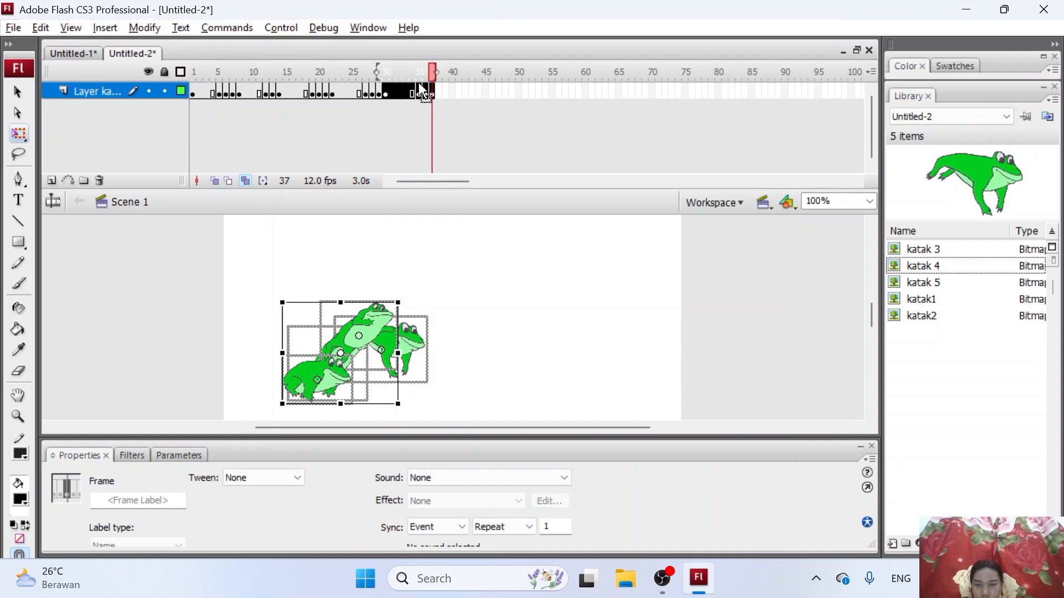
{"action": "key", "text": "Right"}
{"action": "key", "text": "Right"}
{"action": "key", "text": "Right"}
{"action": "key", "text": "Right"}
{"action": "key", "text": "Right"}
{"action": "key", "text": "Right"}
{"action": "key", "text": "Right"}
{"action": "key", "text": "Right"}
{"action": "key", "text": "Right"}
{"action": "key", "text": "Right"}
{"action": "key", "text": "Right"}
{"action": "key", "text": "Right"}
{"action": "key", "text": "Right"}
{"action": "key", "text": "Right"}
{"action": "key", "text": "Right"}
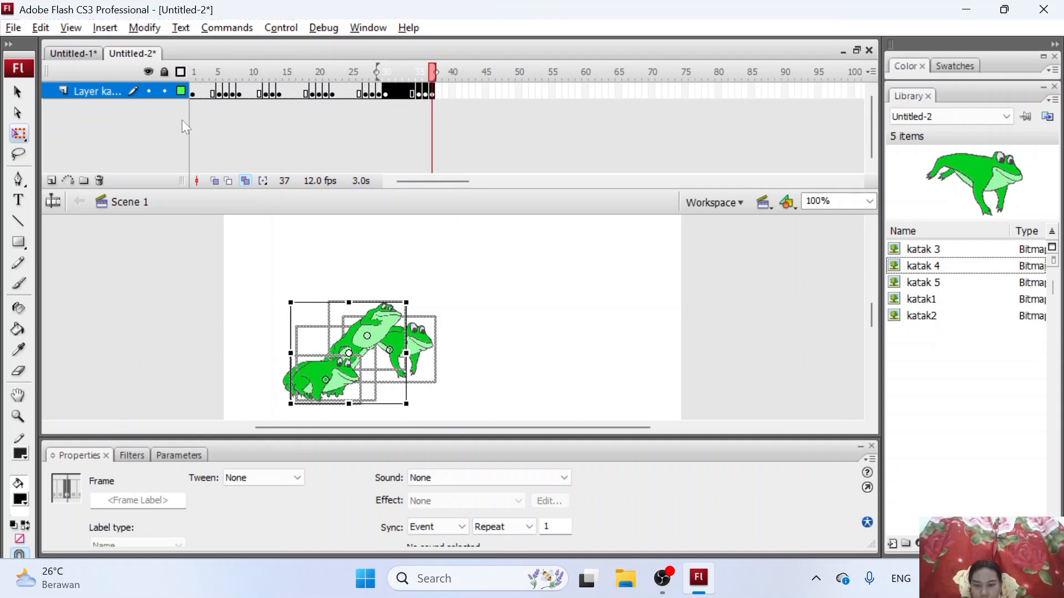
{"action": "key", "text": "Right"}
{"action": "key", "text": "Right"}
{"action": "key", "text": "Right"}
{"action": "key", "text": "Right"}
{"action": "key", "text": "Right"}
{"action": "key", "text": "Right"}
{"action": "key", "text": "Right"}
{"action": "key", "text": "Right"}
{"action": "key", "text": "Right"}
{"action": "key", "text": "Right"}
{"action": "key", "text": "Right"}
{"action": "key", "text": "Right"}
{"action": "key", "text": "Right"}
{"action": "key", "text": "Right"}
{"action": "key", "text": "Right"}
{"action": "key", "text": "Right"}
{"action": "key", "text": "Right"}
{"action": "key", "text": "Right"}
{"action": "key", "text": "Right"}
{"action": "key", "text": "Right"}
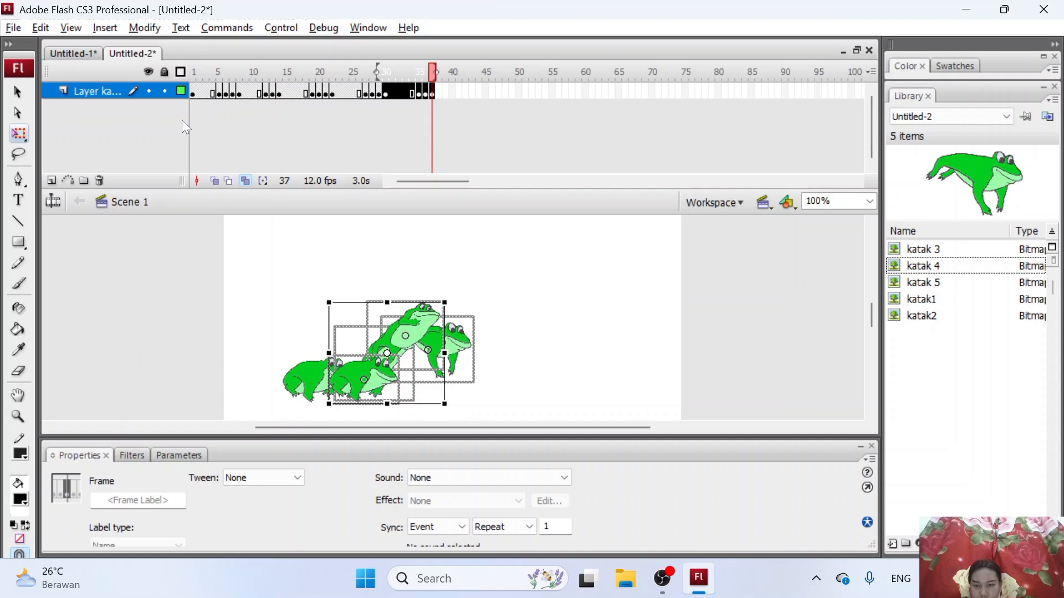
Step: Nudge the frogs of frames 30 to 37 back left over frame 29's sitting frog
{"action": "key", "text": "Left"}
{"action": "key", "text": "Left"}
{"action": "key", "text": "Left"}
{"action": "key", "text": "Left"}
{"action": "key", "text": "Left"}
{"action": "key", "text": "Left"}
{"action": "key", "text": "Left"}
{"action": "key", "text": "Left"}
{"action": "key", "text": "Left"}
{"action": "key", "text": "Left"}
{"action": "key", "text": "Left"}
{"action": "key", "text": "Left"}
{"action": "key", "text": "Left"}
{"action": "key", "text": "Left"}
{"action": "key", "text": "Left"}
{"action": "key", "text": "Left"}
{"action": "key", "text": "Left"}
{"action": "key", "text": "Left"}
{"action": "key", "text": "Left"}
{"action": "key", "text": "Left"}
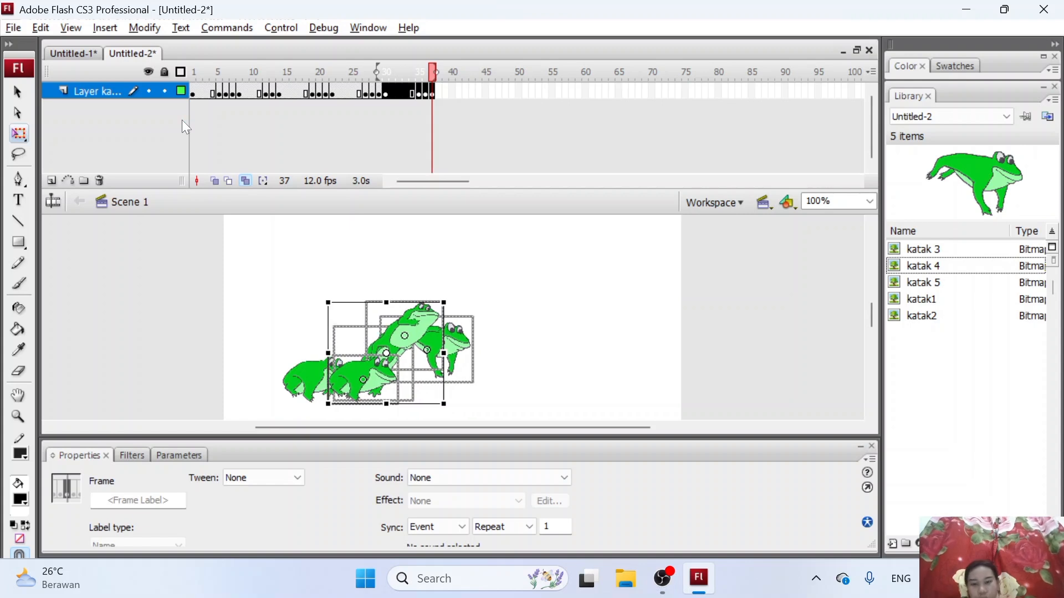
{"action": "key", "text": "Left"}
{"action": "key", "text": "Left"}
{"action": "key", "text": "Left"}
{"action": "key", "text": "Left"}
{"action": "key", "text": "Left"}
{"action": "key", "text": "Left"}
{"action": "key", "text": "Left"}
{"action": "key", "text": "Left"}
{"action": "key", "text": "Left"}
{"action": "key", "text": "Left"}
{"action": "key", "text": "Left"}
{"action": "key", "text": "Left"}
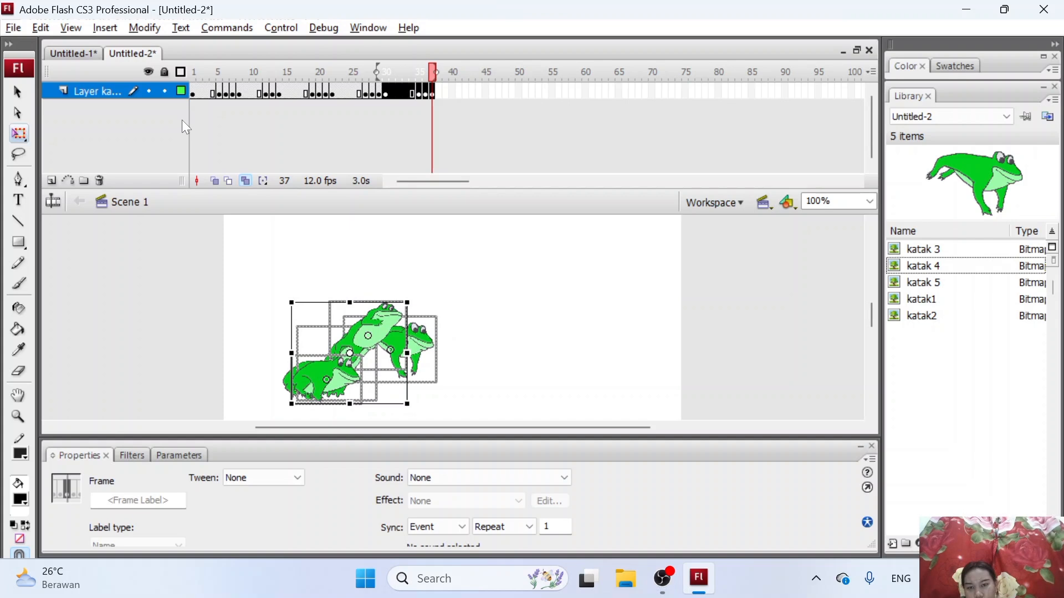
{"action": "key", "text": "Left"}
{"action": "key", "text": "Left"}
{"action": "key", "text": "Left"}
{"action": "key", "text": "Left"}
{"action": "key", "text": "Left"}
{"action": "key", "text": "Left"}
{"action": "key", "text": "Left"}
{"action": "key", "text": "Left"}
{"action": "key", "text": "Left"}
{"action": "key", "text": "Left"}
{"action": "key", "text": "Left"}
{"action": "key", "text": "Left"}
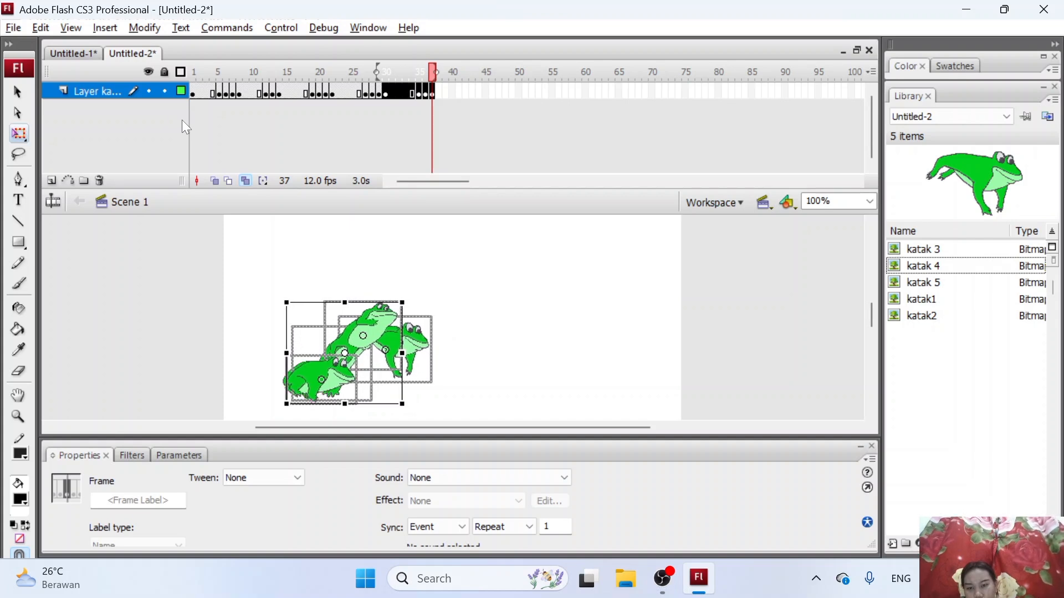
{"action": "key", "text": "Left"}
{"action": "key", "text": "Left"}
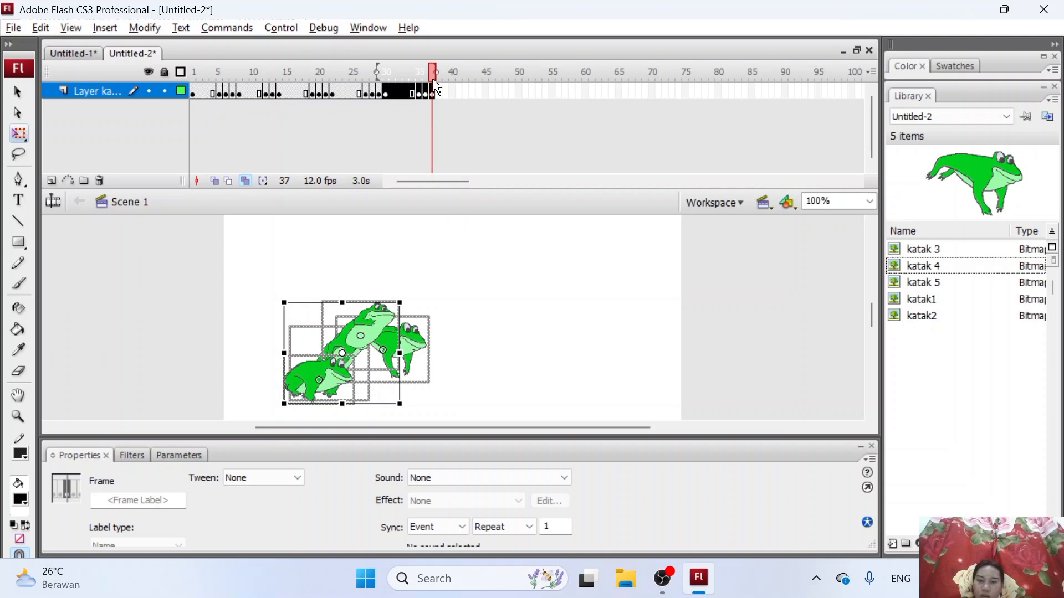
Step: Copy frames 30 to 37 and paste them at frame 38
{"action": "right_click", "coordinate": [400, 89]}
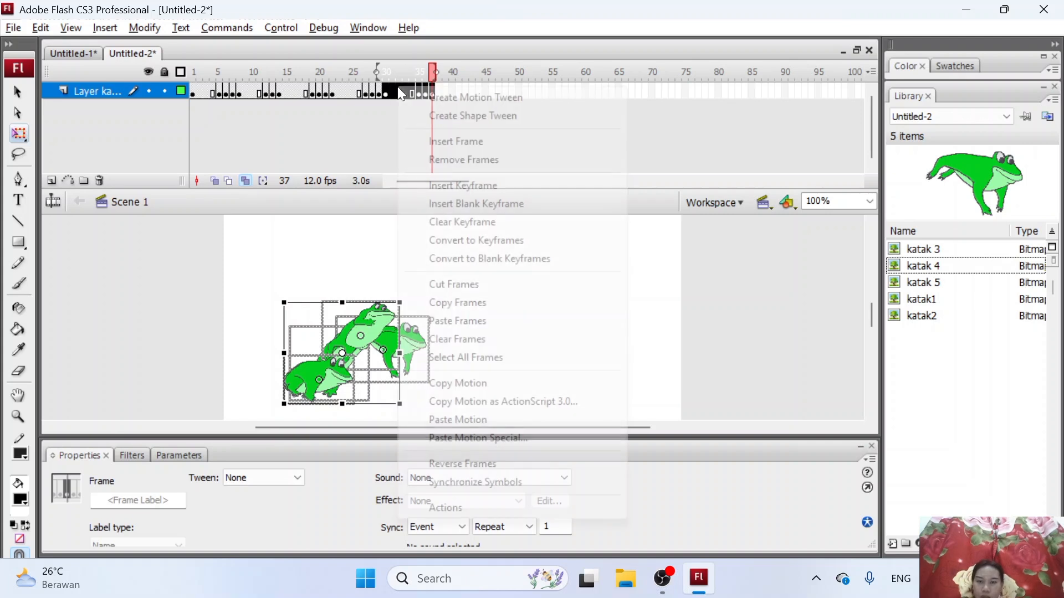
{"action": "left_click", "coordinate": [521, 304]}
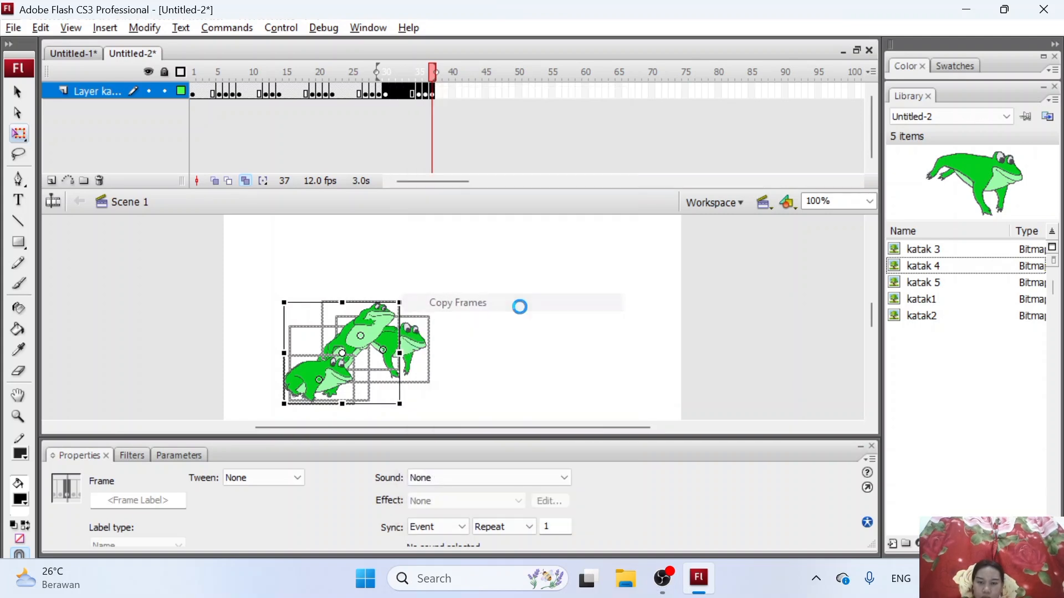
{"action": "left_click", "coordinate": [442, 92]}
{"action": "right_click", "coordinate": [441, 94]}
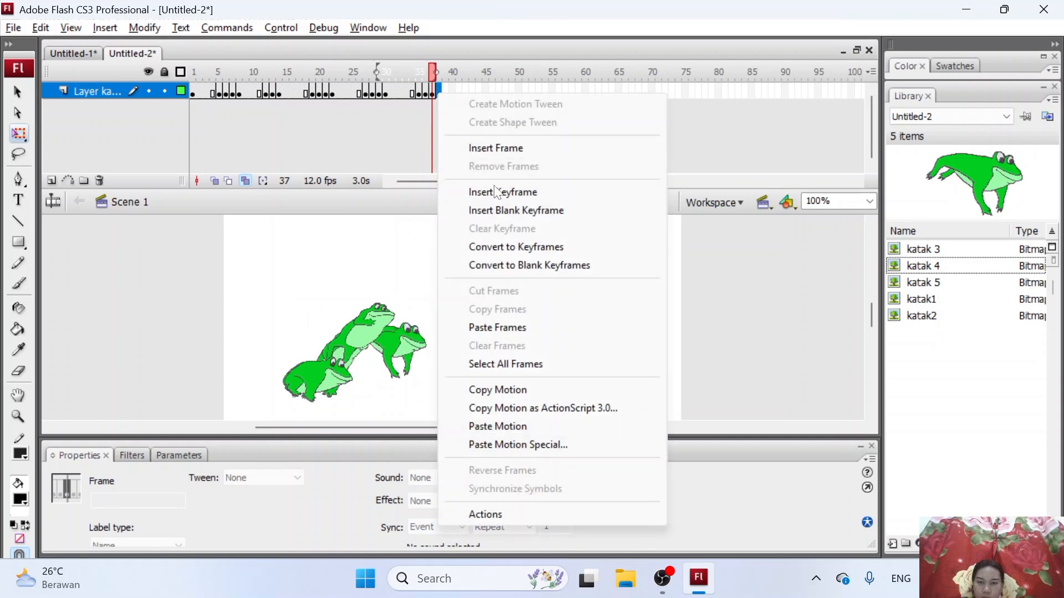
{"action": "left_click", "coordinate": [543, 330]}
{"action": "left_click", "coordinate": [474, 133]}
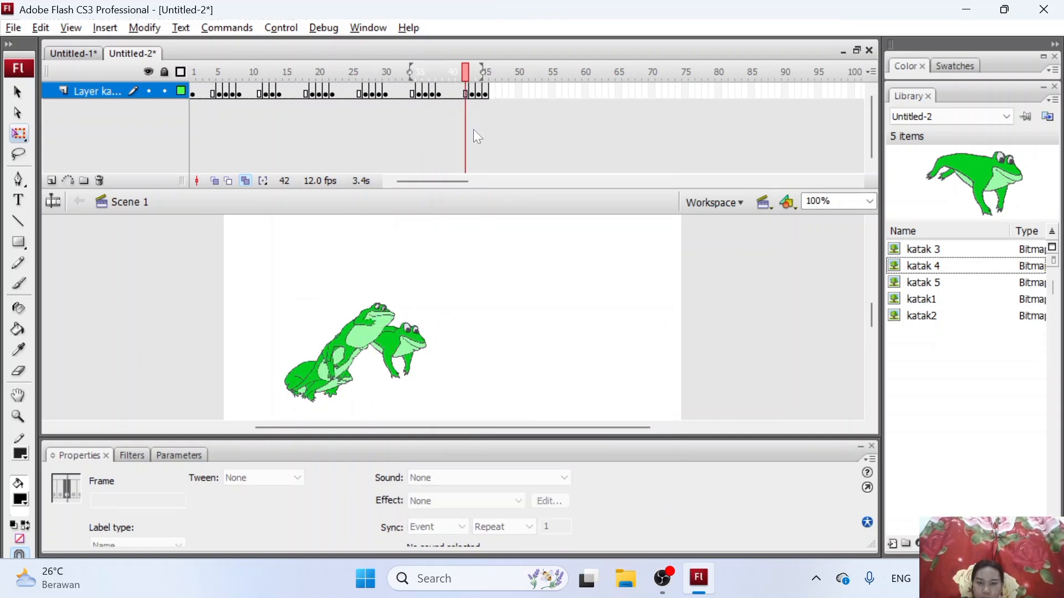
Step: Select frames 38 to 45 and nudge their frogs right, ahead of frame 37's sitting frog
{"action": "left_click", "coordinate": [617, 289]}
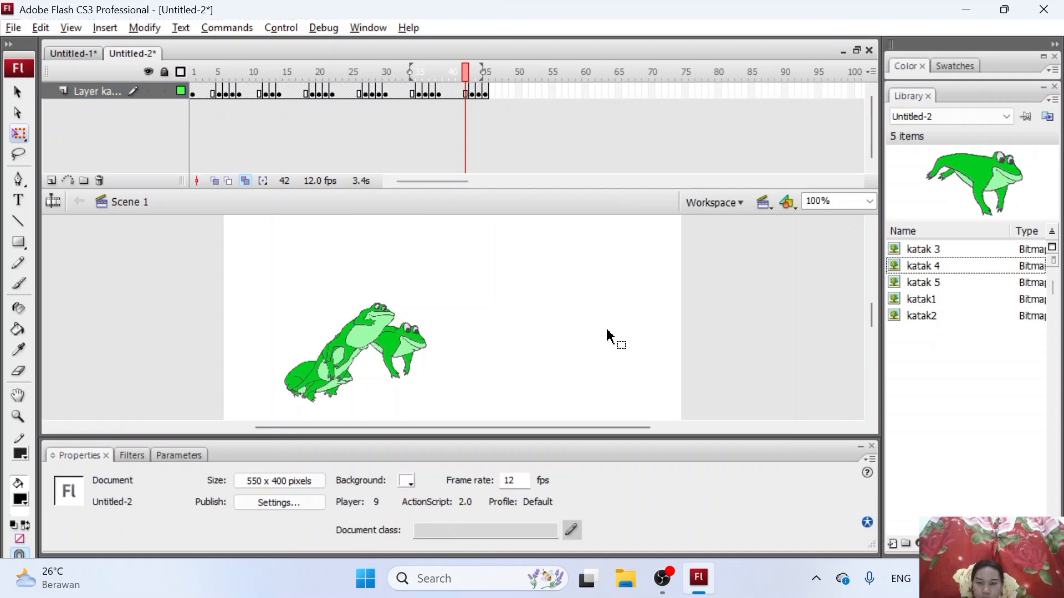
{"action": "left_click_drag", "start_coordinate": [445, 90], "coordinate": [486, 87]}
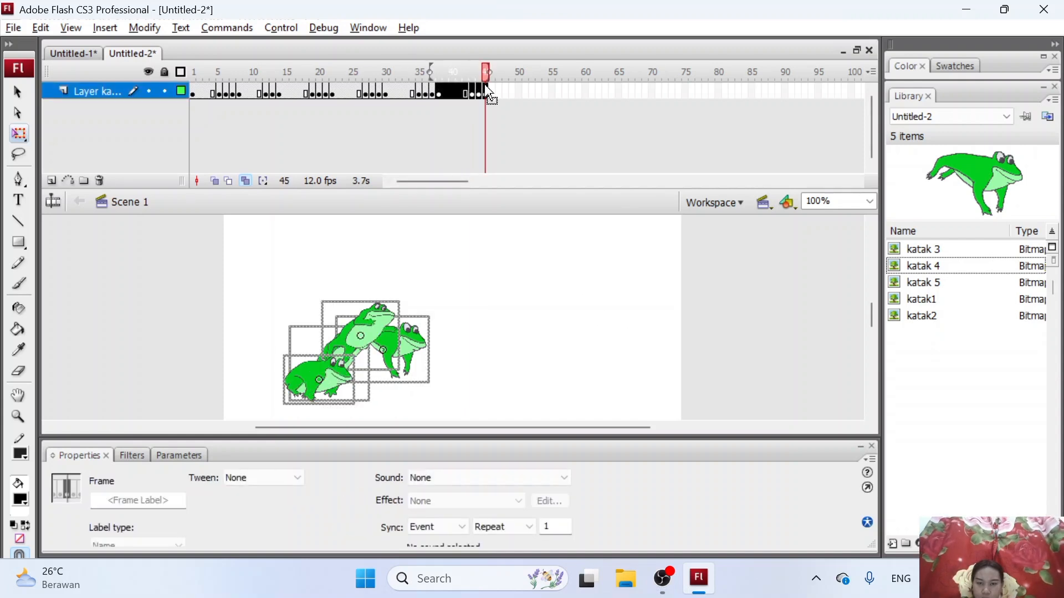
{"action": "key", "text": "Right"}
{"action": "key", "text": "Right"}
{"action": "key", "text": "Right"}
{"action": "key", "text": "Right"}
{"action": "key", "text": "Right"}
{"action": "key", "text": "Right"}
{"action": "key", "text": "Right"}
{"action": "key", "text": "Right"}
{"action": "key", "text": "Right"}
{"action": "key", "text": "Right"}
{"action": "key", "text": "Right"}
{"action": "key", "text": "Right"}
{"action": "key", "text": "Right"}
{"action": "key", "text": "Right"}
{"action": "key", "text": "Right"}
{"action": "key", "text": "Right"}
{"action": "key", "text": "Right"}
{"action": "key", "text": "Right"}
{"action": "key", "text": "Right"}
{"action": "key", "text": "Right"}
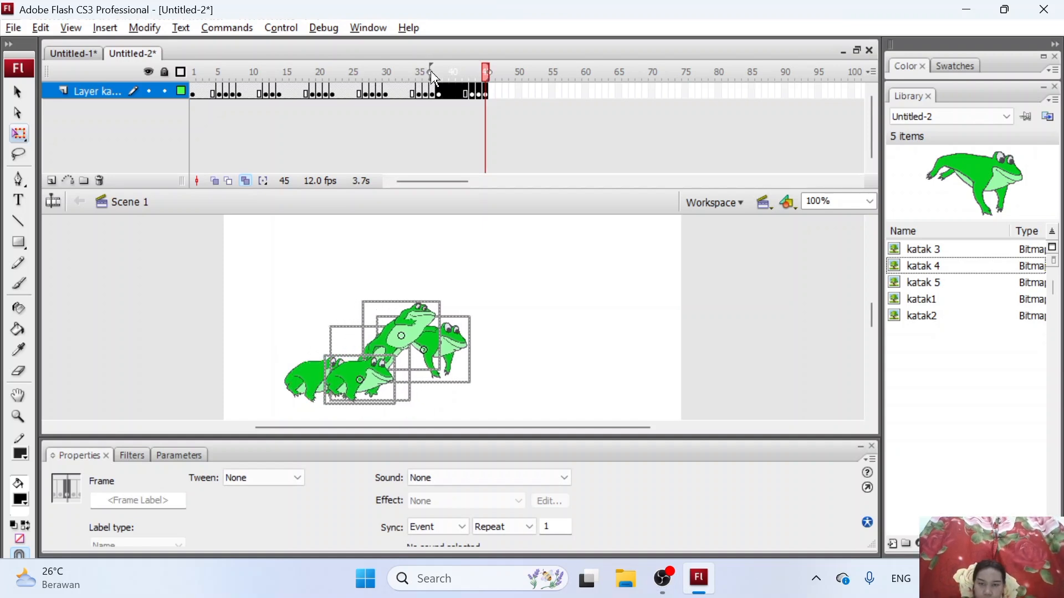
Step: Start the multiple-frame range at frame 34 and nudge the frogs of frames 38 to 45 further right, onto the previous jump's landing frog
{"action": "left_click_drag", "start_coordinate": [421, 73], "coordinate": [422, 71]}
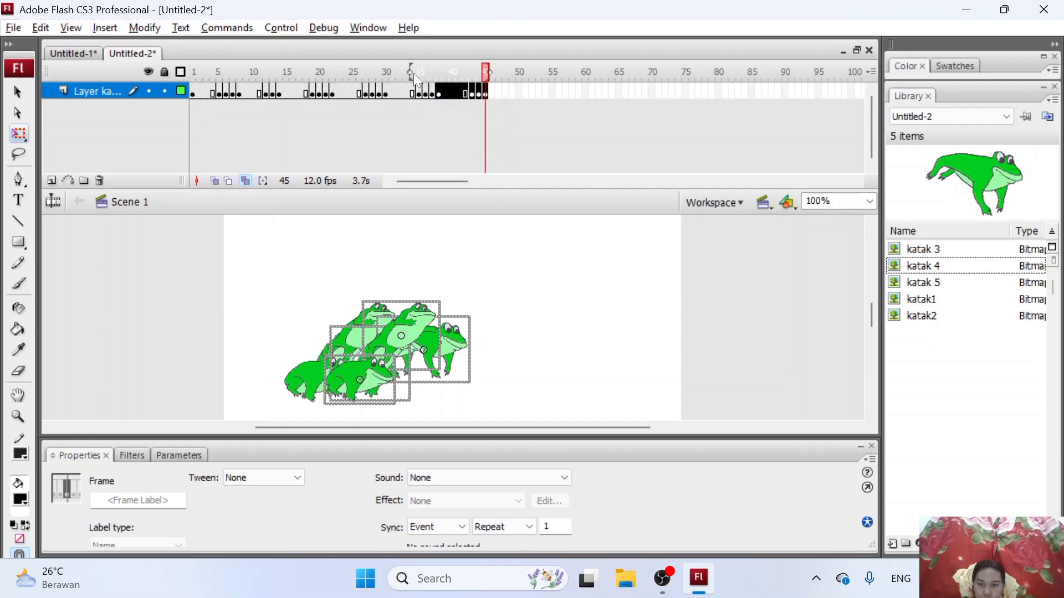
{"action": "key", "text": "Right"}
{"action": "key", "text": "Right"}
{"action": "key", "text": "Right"}
{"action": "key", "text": "Right"}
{"action": "key", "text": "Right"}
{"action": "key", "text": "Right"}
{"action": "key", "text": "Right"}
{"action": "key", "text": "Right"}
{"action": "key", "text": "Right"}
{"action": "key", "text": "Right"}
{"action": "key", "text": "Right"}
{"action": "key", "text": "Right"}
{"action": "key", "text": "Right"}
{"action": "key", "text": "Right"}
{"action": "key", "text": "Right"}
{"action": "key", "text": "Right"}
{"action": "key", "text": "Right"}
{"action": "key", "text": "Right"}
{"action": "key", "text": "Right"}
{"action": "key", "text": "Right"}
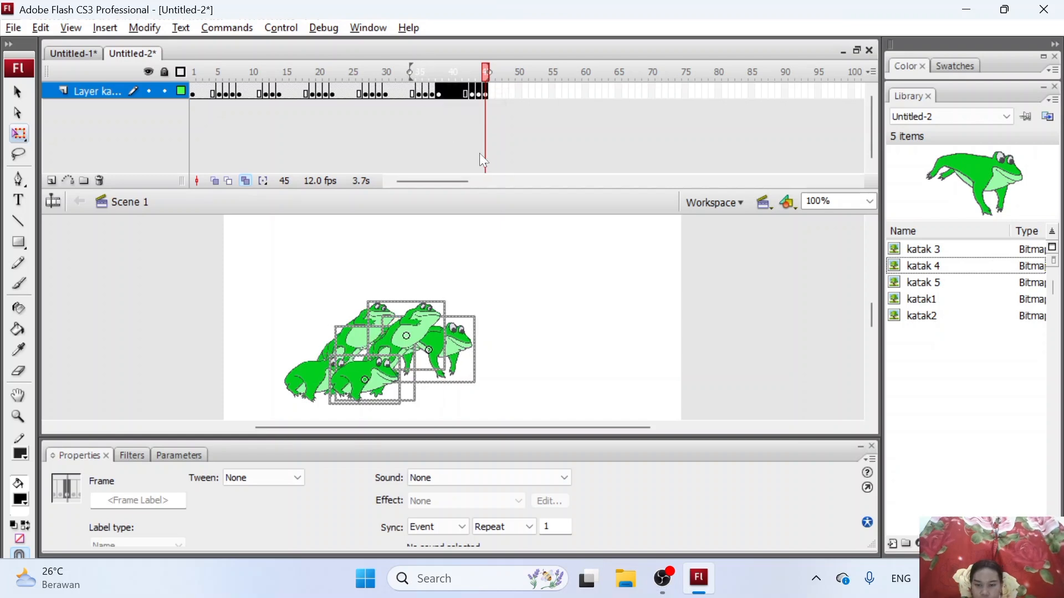
{"action": "key", "text": "Right"}
{"action": "key", "text": "Right"}
{"action": "key", "text": "Right"}
{"action": "key", "text": "Right"}
{"action": "key", "text": "Right"}
{"action": "key", "text": "Right"}
{"action": "key", "text": "Right"}
{"action": "key", "text": "Right"}
{"action": "key", "text": "Right"}
{"action": "key", "text": "Right"}
{"action": "key", "text": "Right"}
{"action": "key", "text": "Right"}
{"action": "key", "text": "Right"}
{"action": "key", "text": "Right"}
{"action": "key", "text": "Right"}
{"action": "key", "text": "Right"}
{"action": "key", "text": "Right"}
{"action": "key", "text": "Right"}
{"action": "key", "text": "Right"}
{"action": "key", "text": "Right"}
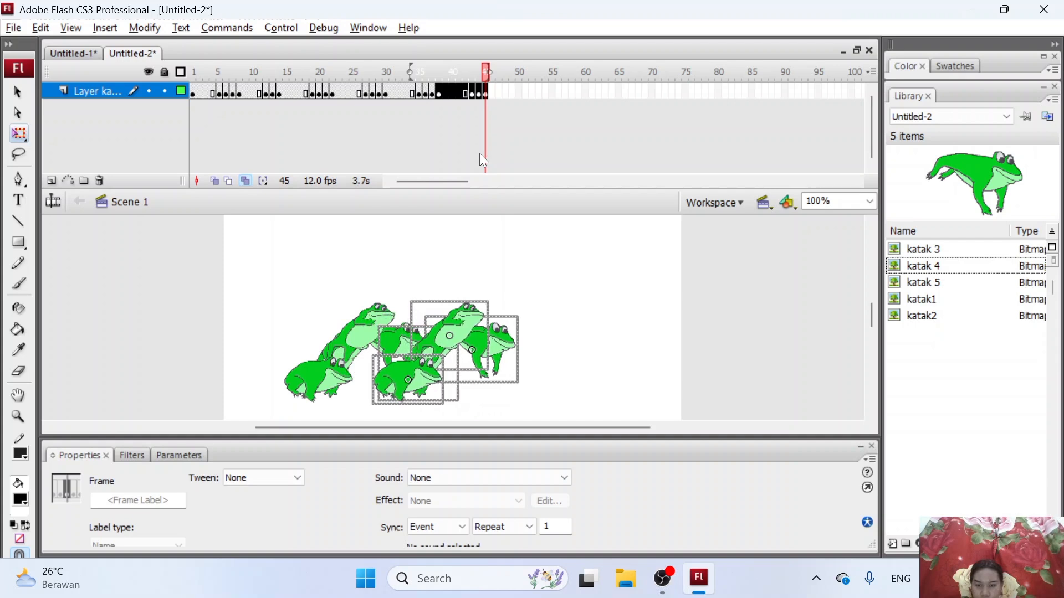
{"action": "key", "text": "Right"}
{"action": "key", "text": "Right"}
{"action": "key", "text": "Right"}
{"action": "key", "text": "Right"}
{"action": "key", "text": "Right"}
{"action": "key", "text": "Right"}
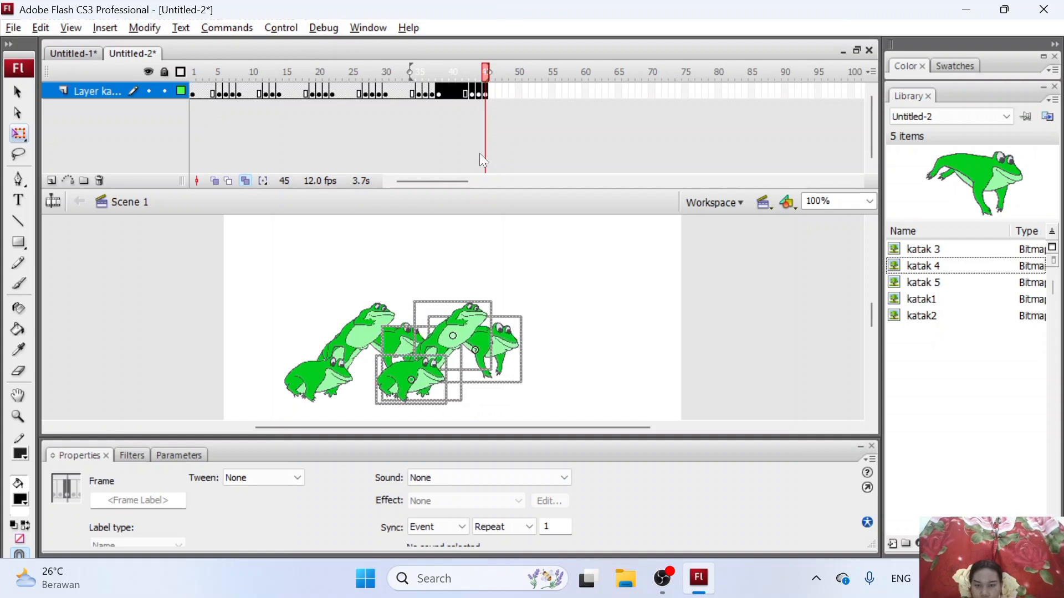
Step: Nudge the frogs of frames 38 to 45 slightly further right, then clear the selection
{"action": "key", "text": "Right"}
{"action": "key", "text": "Right"}
{"action": "key", "text": "Right"}
{"action": "key", "text": "Right"}
{"action": "key", "text": "Right"}
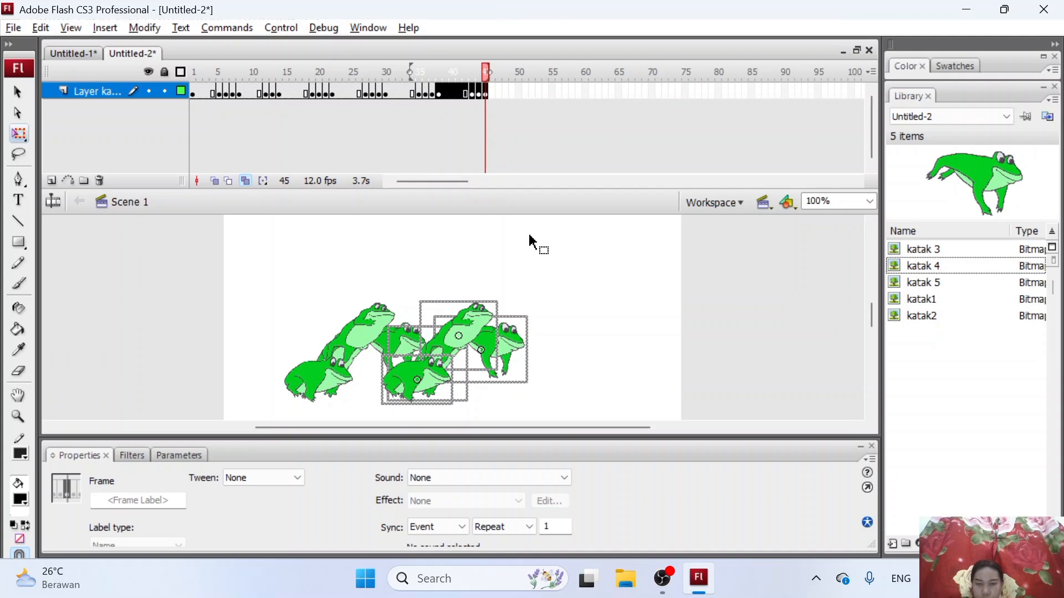
{"action": "left_click", "coordinate": [551, 300]}
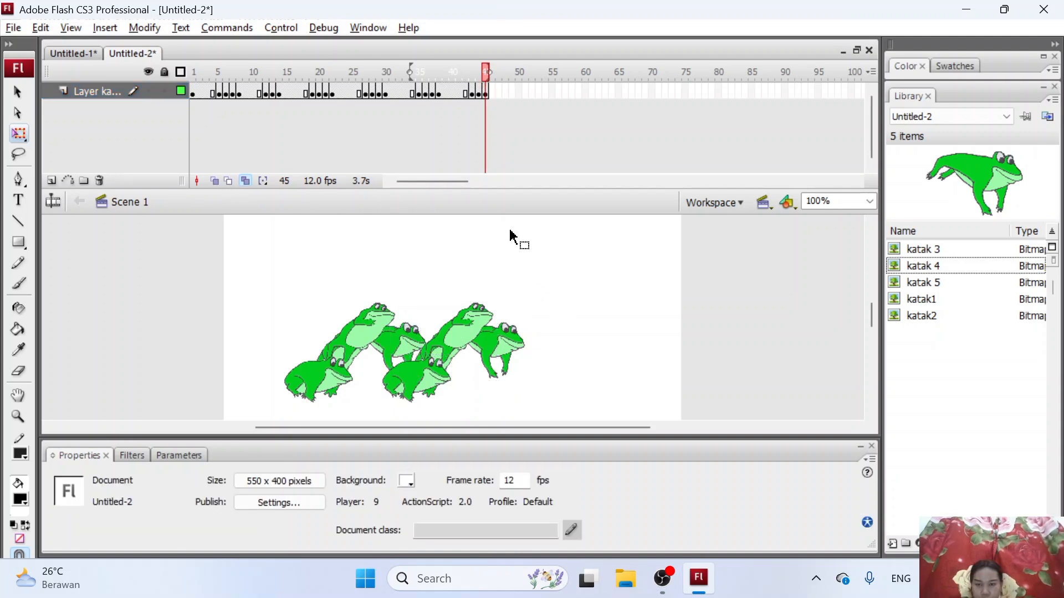
Step: Play the animation from frame 1 to check how the frog's jumps follow each other
{"action": "left_click", "coordinate": [505, 139]}
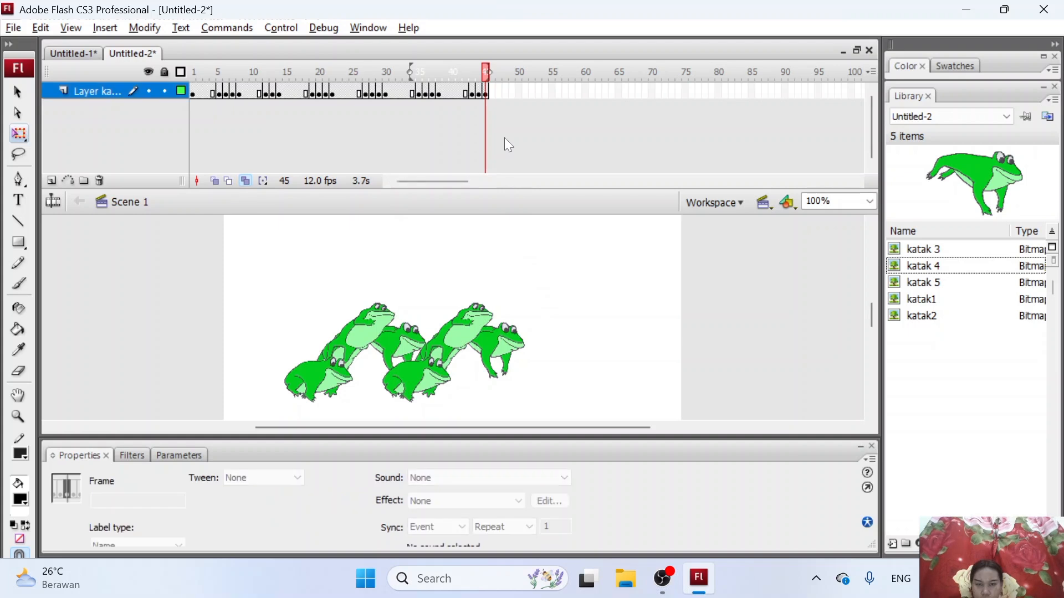
{"action": "left_click", "coordinate": [475, 91]}
{"action": "left_click", "coordinate": [482, 91]}
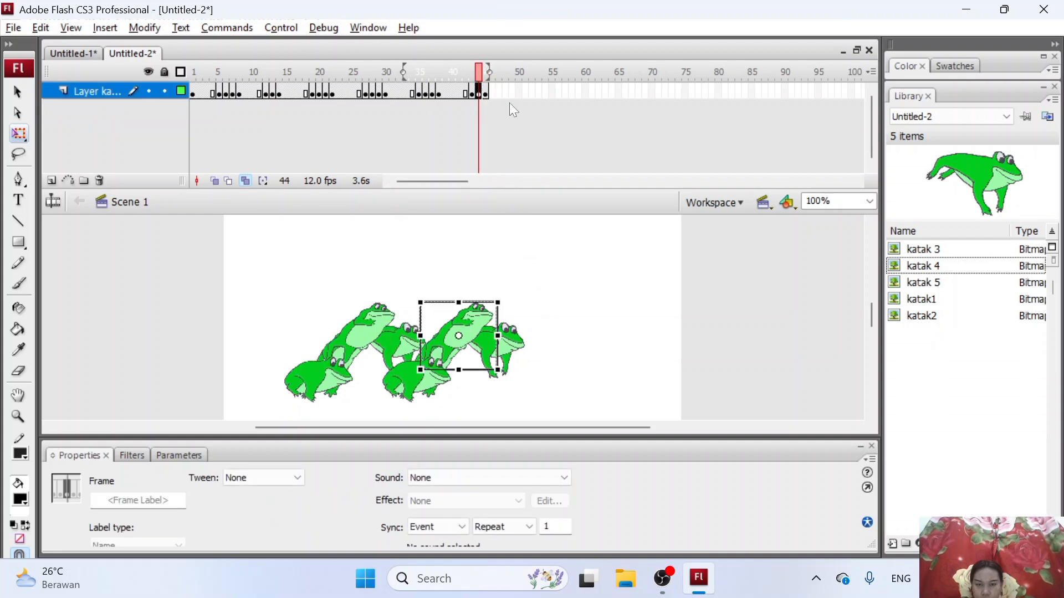
{"action": "left_click", "coordinate": [550, 149]}
{"action": "left_click", "coordinate": [324, 305]}
{"action": "left_click", "coordinate": [142, 315]}
{"action": "key", "text": "period"}
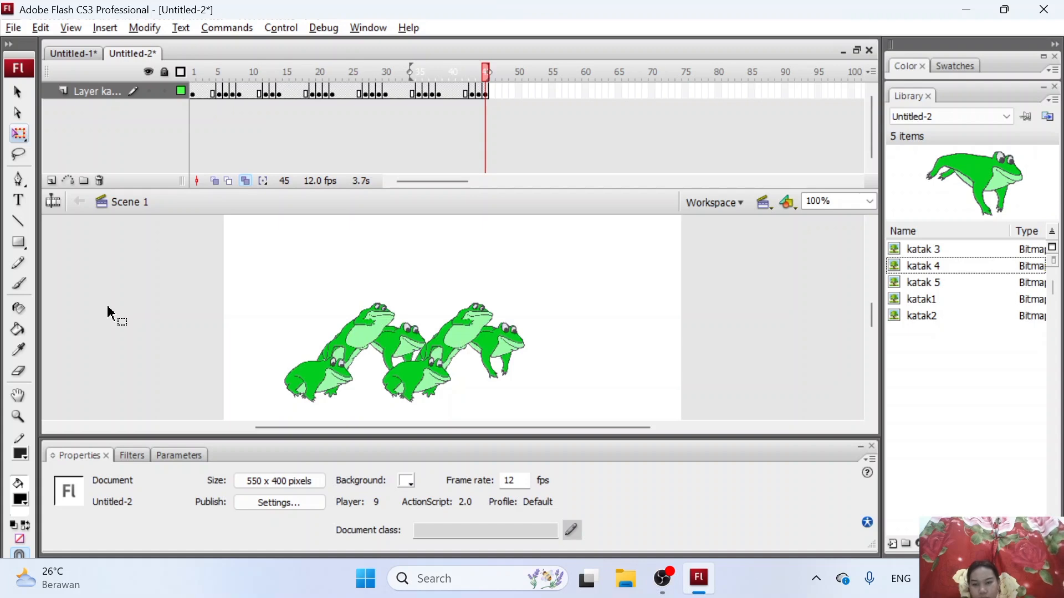
{"action": "left_click", "coordinate": [197, 97]}
{"action": "key", "text": "Return"}
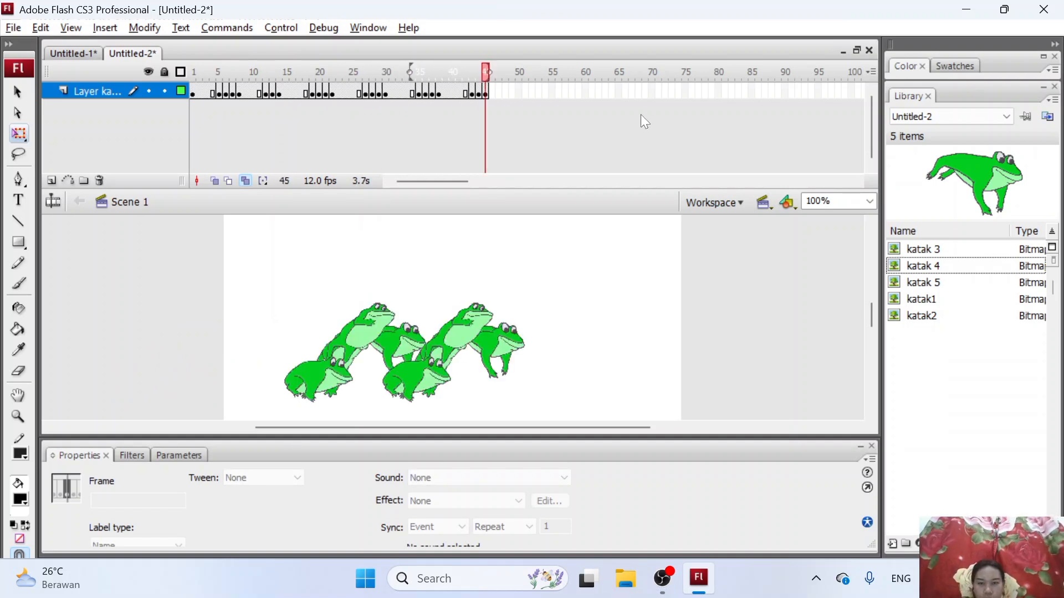
{"action": "left_click_drag", "start_coordinate": [440, 90], "coordinate": [486, 88]}
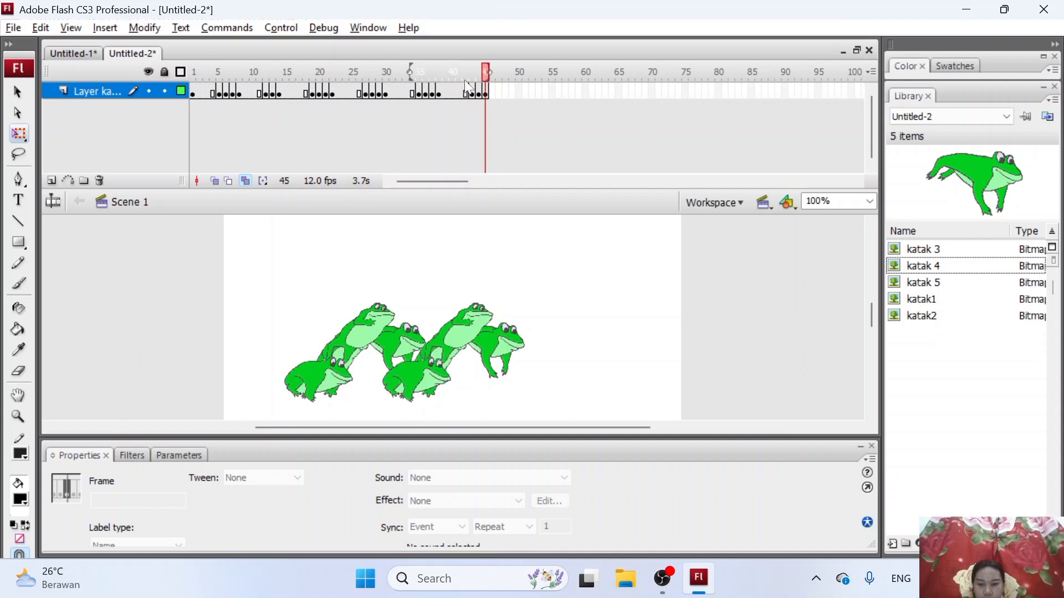
{"action": "key", "text": "Return"}
{"action": "left_click", "coordinate": [501, 136]}
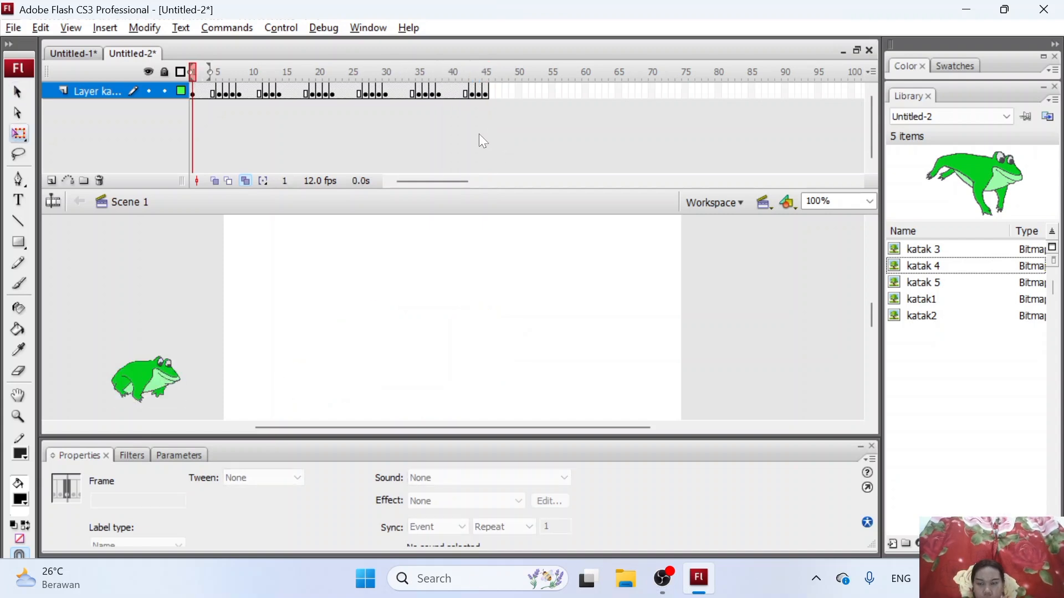
{"action": "key", "text": "Return"}
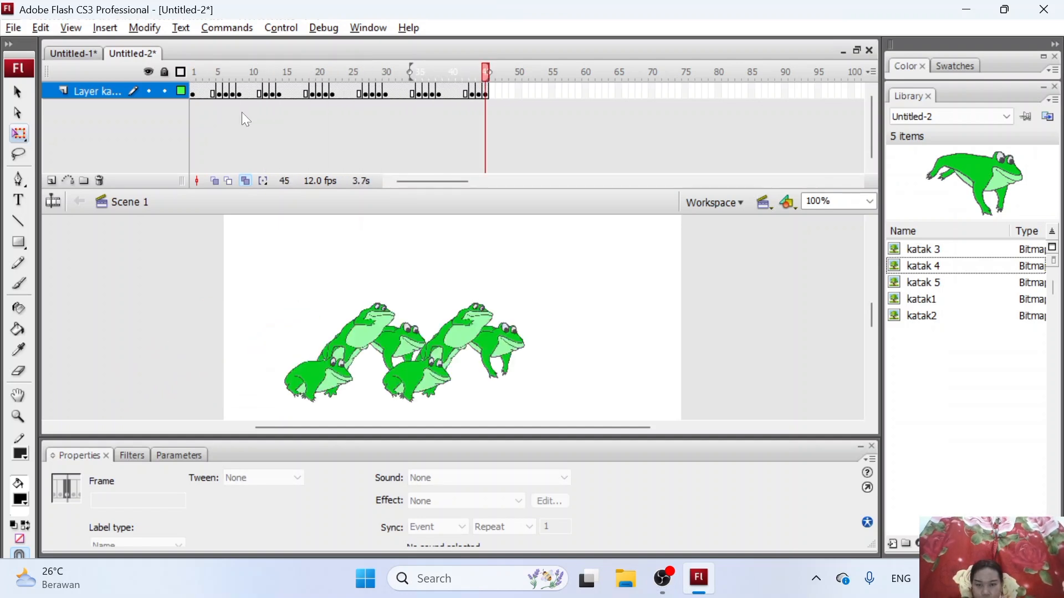
Step: Select frames 22 to 29 and nudge their frogs right until they start at the previous jump's landing frog
{"action": "left_click", "coordinate": [373, 92]}
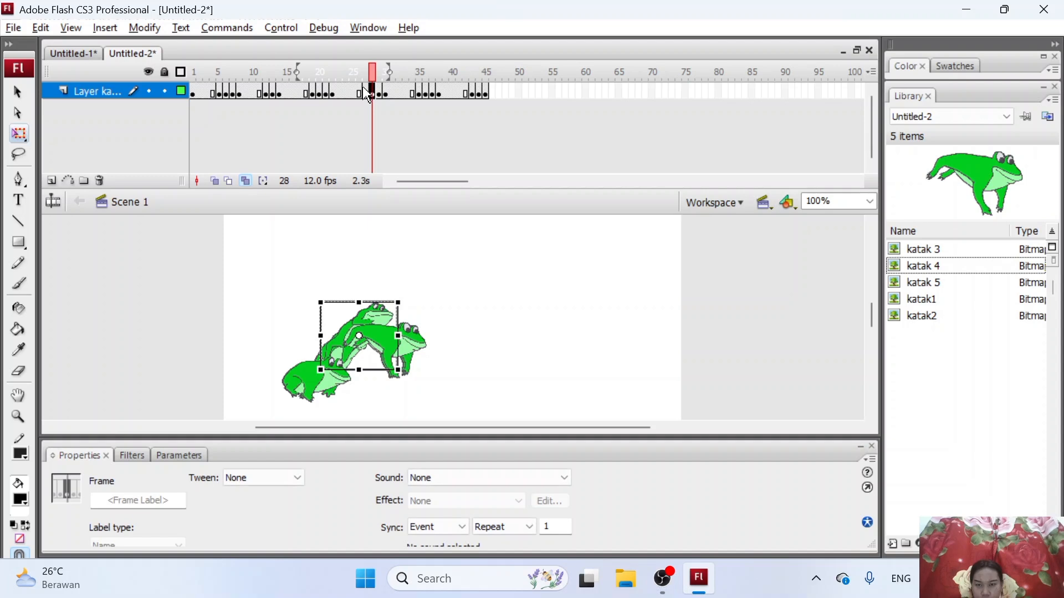
{"action": "left_click", "coordinate": [314, 93]}
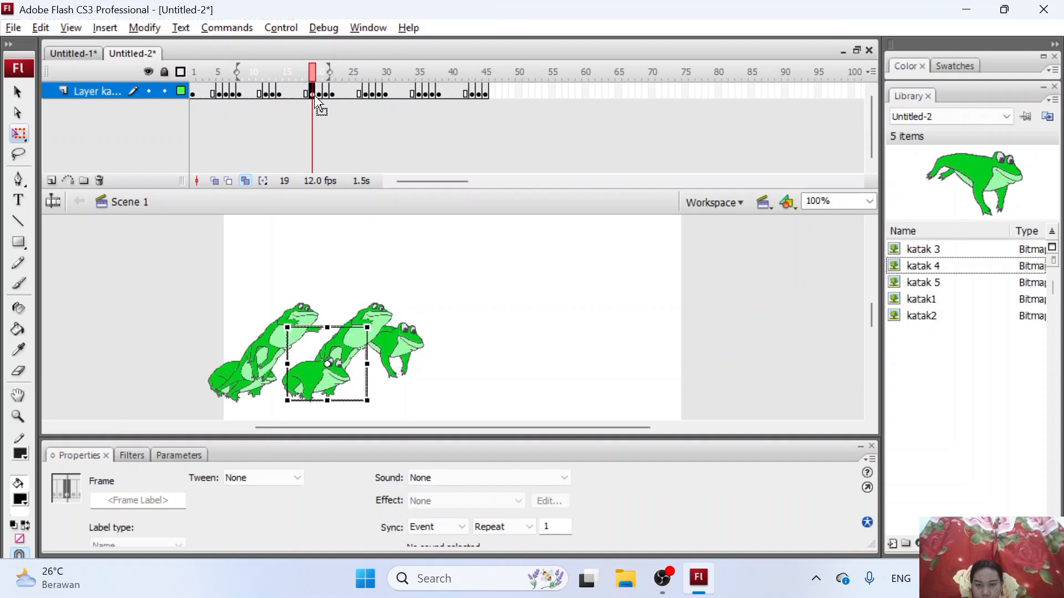
{"action": "left_click", "coordinate": [338, 91]}
{"action": "left_click", "coordinate": [364, 91]}
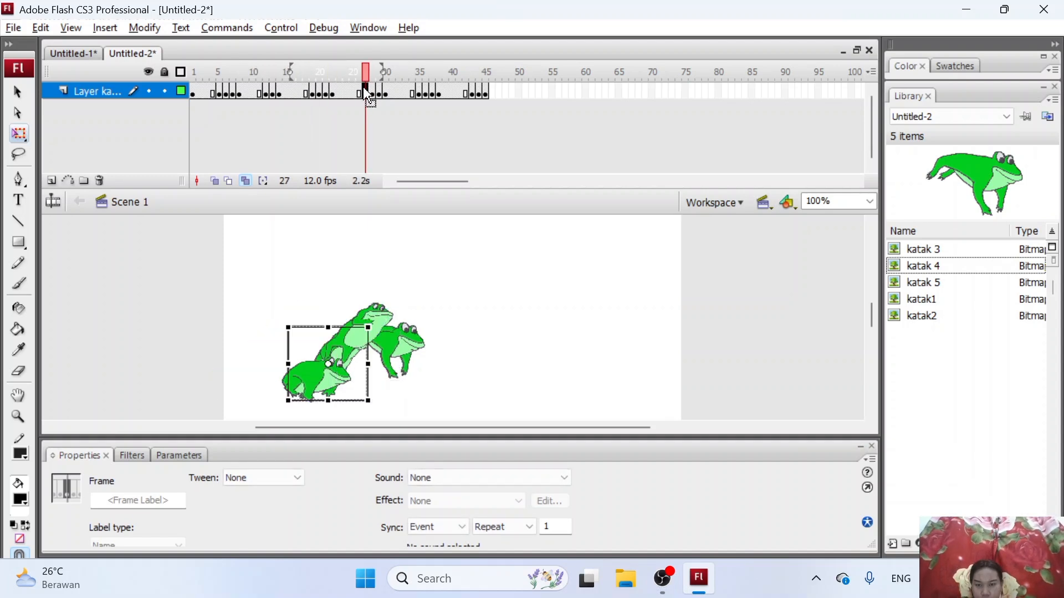
{"action": "left_click_drag", "start_coordinate": [332, 92], "coordinate": [380, 93]}
{"action": "key", "text": "shift+Right"}
{"action": "key", "text": "shift+Right"}
{"action": "key", "text": "shift+Right"}
{"action": "key", "text": "shift+Right"}
{"action": "key", "text": "shift+Right"}
{"action": "key", "text": "shift+Right"}
{"action": "key", "text": "shift+Right"}
{"action": "key", "text": "shift+Right"}
{"action": "key", "text": "shift+Right"}
{"action": "key", "text": "shift+Right"}
{"action": "key", "text": "shift+Right"}
{"action": "key", "text": "shift+Right"}
{"action": "key", "text": "shift+Right"}
{"action": "key", "text": "shift+Right"}
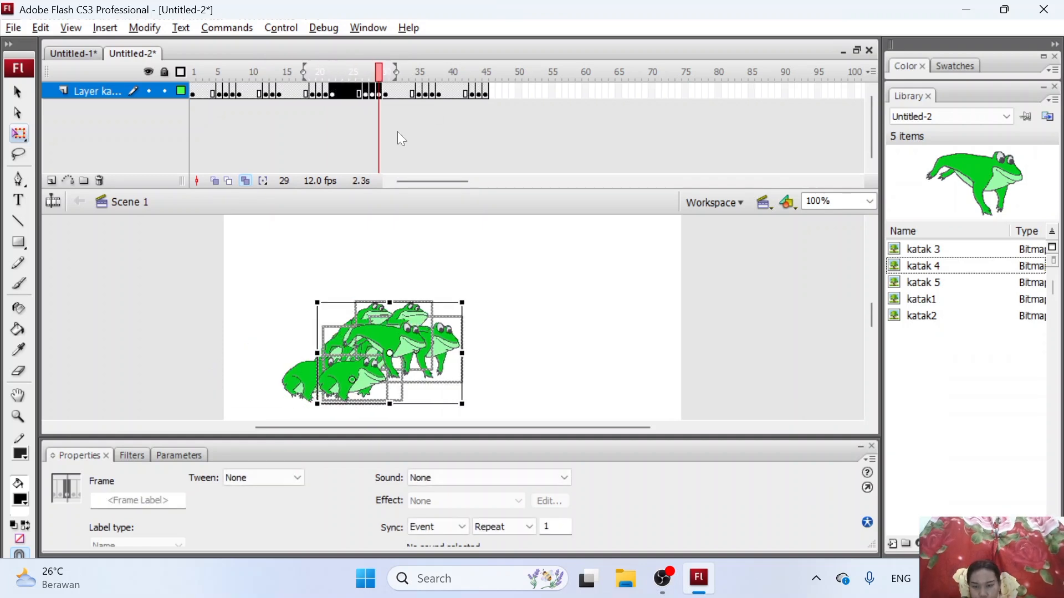
{"action": "key", "text": "Right"}
{"action": "key", "text": "Right"}
{"action": "key", "text": "Right"}
{"action": "key", "text": "Right"}
{"action": "key", "text": "Right"}
{"action": "key", "text": "Right"}
{"action": "key", "text": "Right"}
{"action": "key", "text": "Right"}
{"action": "key", "text": "Right"}
{"action": "key", "text": "Right"}
{"action": "key", "text": "Right"}
{"action": "key", "text": "Right"}
{"action": "key", "text": "Right"}
{"action": "key", "text": "Right"}
{"action": "key", "text": "Right"}
{"action": "key", "text": "Right"}
{"action": "key", "text": "Right"}
{"action": "key", "text": "Right"}
{"action": "key", "text": "Right"}
{"action": "key", "text": "Right"}
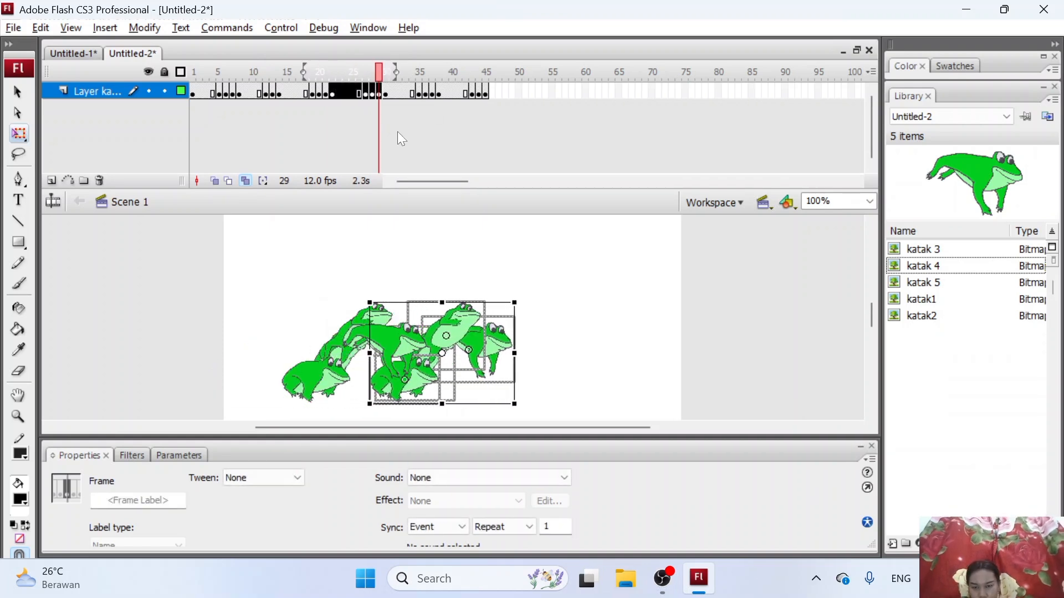
Step: Select frames 30 to 37 and nudge their frogs right, ahead of the shifted jump of frames 22 to 29
{"action": "left_click", "coordinate": [418, 91]}
{"action": "left_click", "coordinate": [387, 89]}
{"action": "left_click", "coordinate": [426, 89]}
{"action": "left_click", "coordinate": [386, 89]}
{"action": "left_click", "coordinate": [386, 88]}
{"action": "left_click_drag", "start_coordinate": [391, 92], "coordinate": [436, 94]}
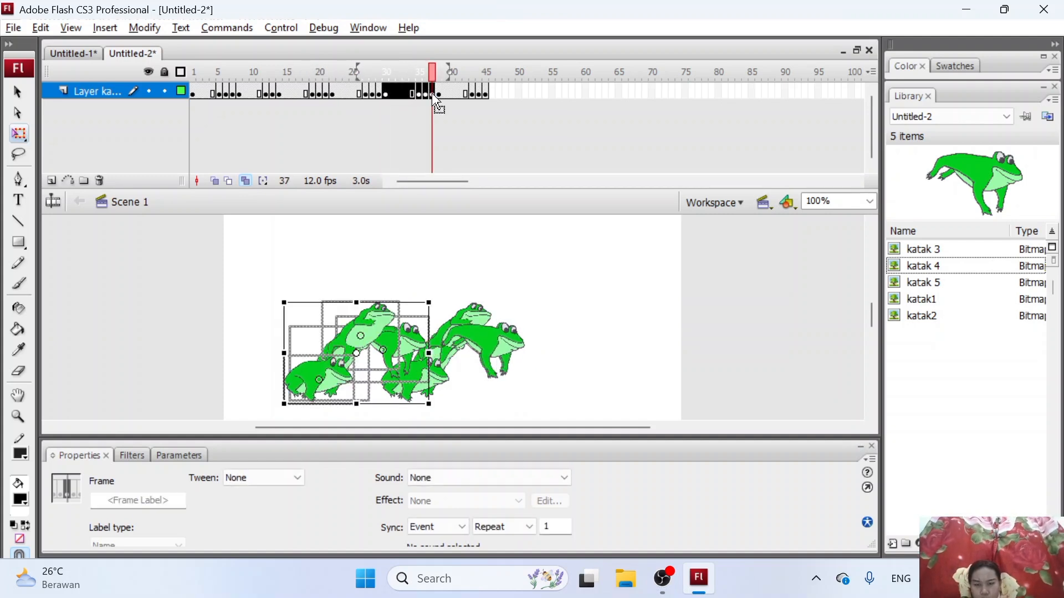
{"action": "key", "text": "shift+Right"}
{"action": "key", "text": "shift+Right"}
{"action": "key", "text": "shift+Right"}
{"action": "key", "text": "shift+Right"}
{"action": "key", "text": "shift+Right"}
{"action": "key", "text": "shift+Right"}
{"action": "key", "text": "shift+Right"}
{"action": "key", "text": "shift+Right"}
{"action": "key", "text": "shift+Right"}
{"action": "key", "text": "shift+Right"}
{"action": "key", "text": "shift+Right"}
{"action": "key", "text": "shift+Right"}
{"action": "key", "text": "shift+Right"}
{"action": "key", "text": "shift+Right"}
{"action": "key", "text": "shift+Right"}
{"action": "key", "text": "shift+Right"}
{"action": "key", "text": "shift+Right"}
{"action": "key", "text": "shift+Right"}
{"action": "key", "text": "shift+Right"}
{"action": "key", "text": "shift+Right"}
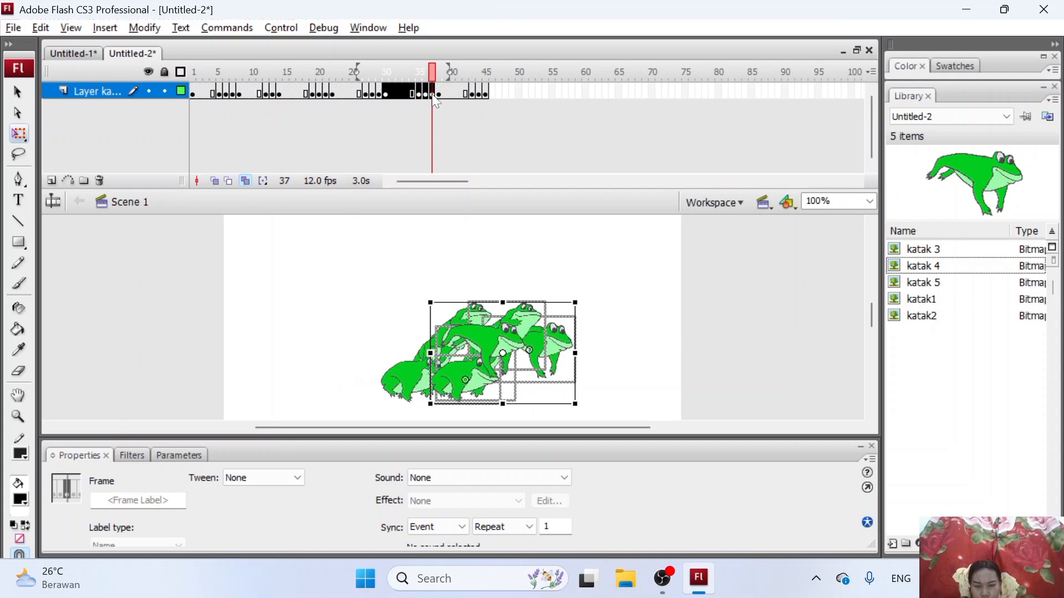
Step: Select frames 38 to 45 and nudge their frogs right, so this last jump reaches past the stage's right edge
{"action": "left_click_drag", "start_coordinate": [434, 93], "coordinate": [488, 108]}
{"action": "key", "text": "shift+Right"}
{"action": "key", "text": "shift+Right"}
{"action": "key", "text": "shift+Right"}
{"action": "key", "text": "shift+Right"}
{"action": "key", "text": "shift+Right"}
{"action": "key", "text": "shift+Right"}
{"action": "key", "text": "shift+Right"}
{"action": "key", "text": "shift+Right"}
{"action": "key", "text": "shift+Right"}
{"action": "key", "text": "shift+Right"}
{"action": "key", "text": "shift+Right"}
{"action": "key", "text": "shift+Right"}
{"action": "key", "text": "shift+Right"}
{"action": "key", "text": "shift+Right"}
{"action": "key", "text": "shift+Right"}
{"action": "key", "text": "shift+Right"}
{"action": "key", "text": "shift+Right"}
{"action": "key", "text": "shift+Right"}
{"action": "key", "text": "shift+Right"}
{"action": "key", "text": "shift+Right"}
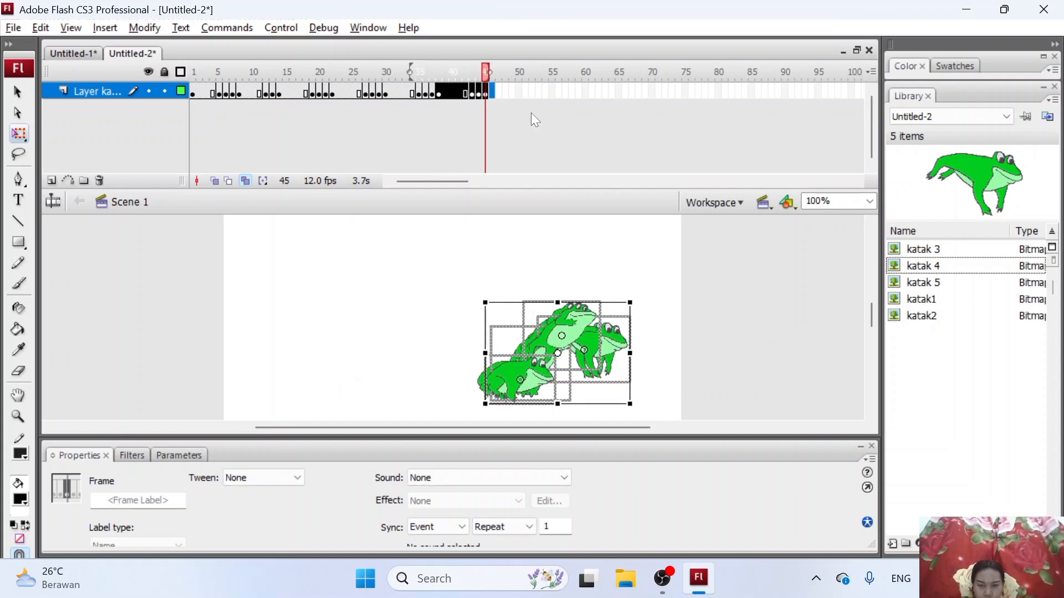
{"action": "key", "text": "shift+Right"}
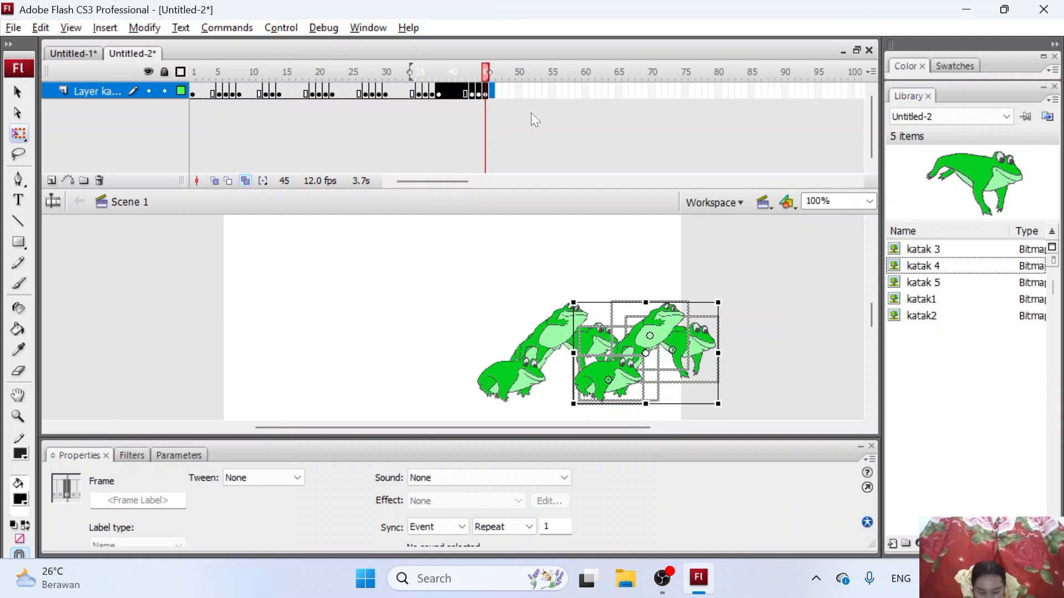
{"action": "left_click", "coordinate": [471, 352]}
{"action": "left_click", "coordinate": [689, 316]}
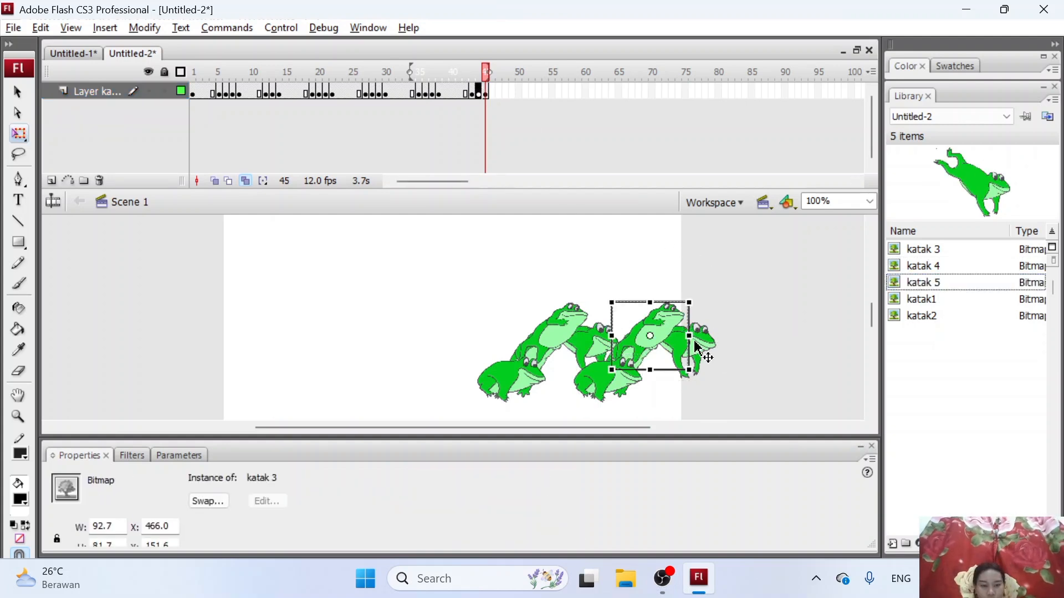
{"action": "left_click", "coordinate": [697, 348]}
{"action": "left_click", "coordinate": [799, 354]}
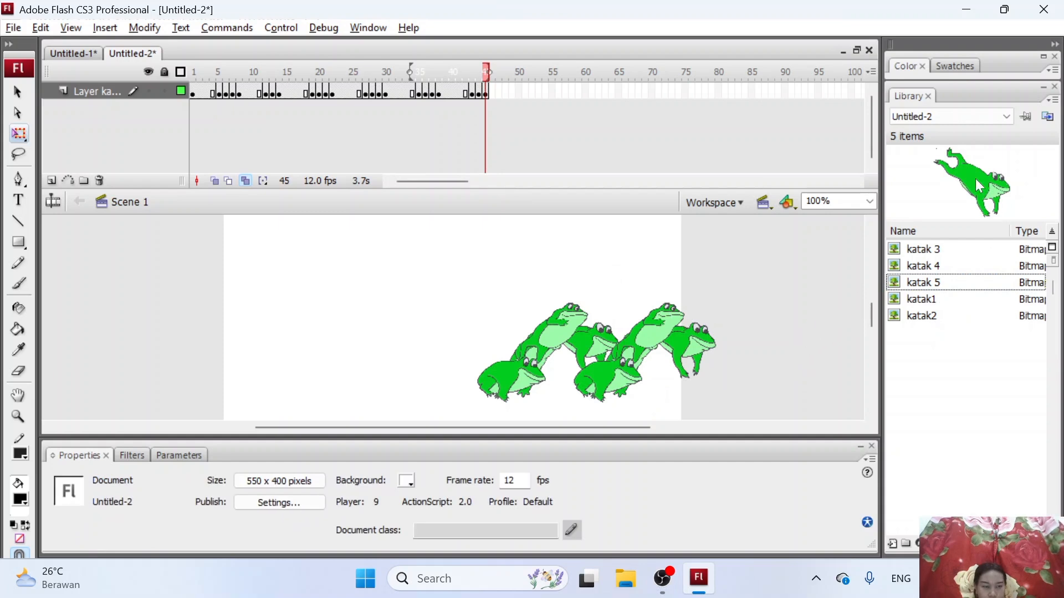
Step: Add the katak 5 bitmap to frame 45, scaled down to about 143 px wide, beside the last jump's airborne frog
{"action": "left_click_drag", "start_coordinate": [807, 299], "coordinate": [481, 269]}
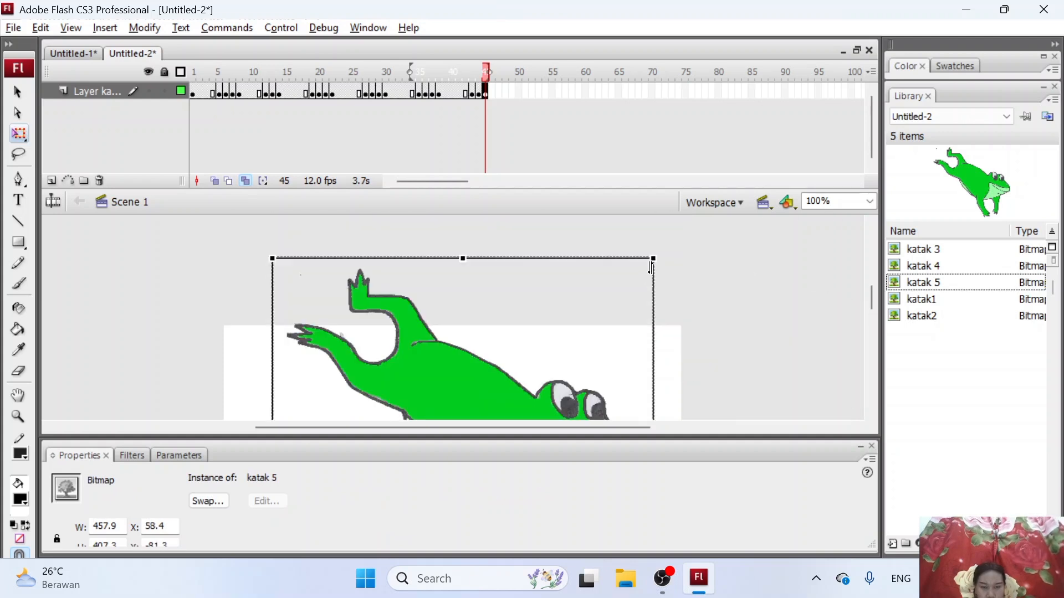
{"action": "left_click_drag", "start_coordinate": [653, 258], "coordinate": [606, 325]}
{"action": "scroll", "coordinate": [615, 257], "scroll_direction": "down", "scroll_amount": 3}
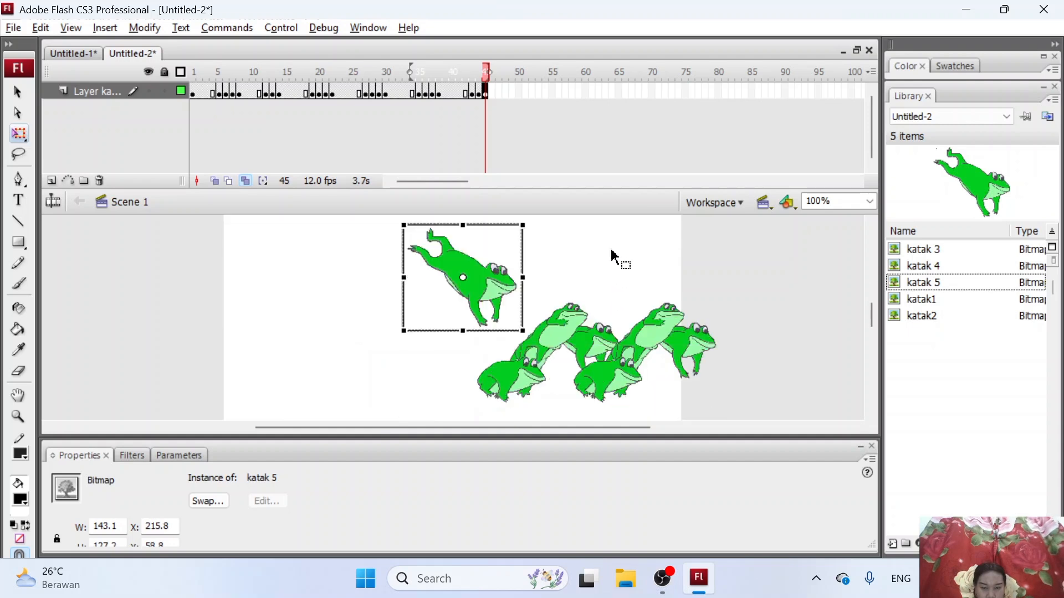
{"action": "left_click_drag", "start_coordinate": [494, 270], "coordinate": [741, 354]}
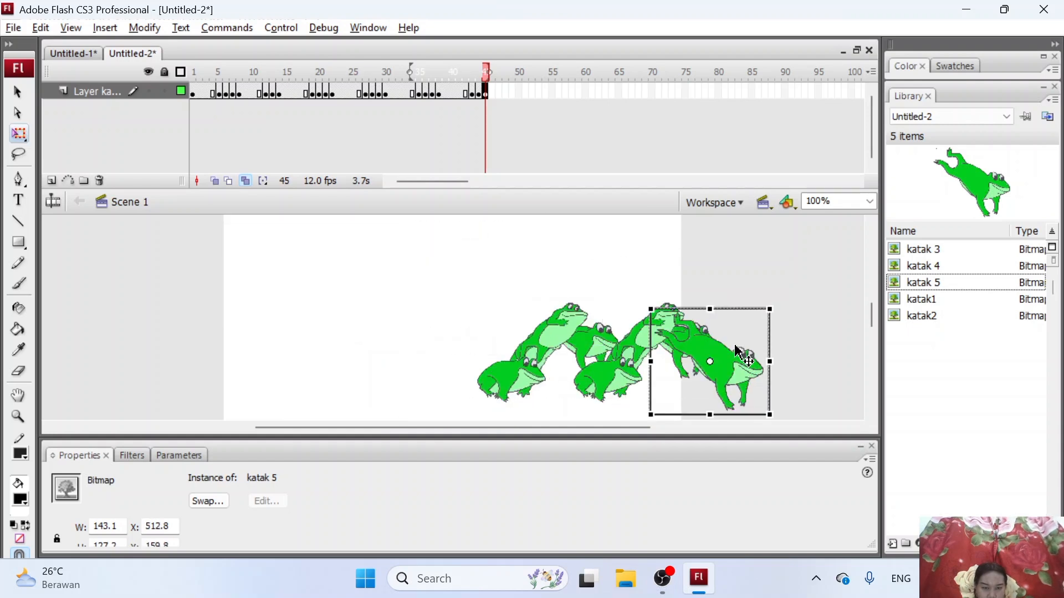
Step: Move the added katak 5 frog further outside the stage's right edge and scale it to about 120 px wide
{"action": "scroll", "coordinate": [742, 293], "scroll_direction": "down", "scroll_amount": 3}
{"action": "left_click_drag", "start_coordinate": [733, 276], "coordinate": [816, 346]}
{"action": "mouse_move", "coordinate": [694, 270]}
{"action": "left_mouse_down"}
{"action": "mouse_move", "coordinate": [712, 280]}
{"action": "mouse_move", "coordinate": [686, 272]}
{"action": "mouse_move", "coordinate": [695, 277]}
{"action": "left_mouse_up"}
{"action": "left_click_drag", "start_coordinate": [802, 334], "coordinate": [731, 306]}
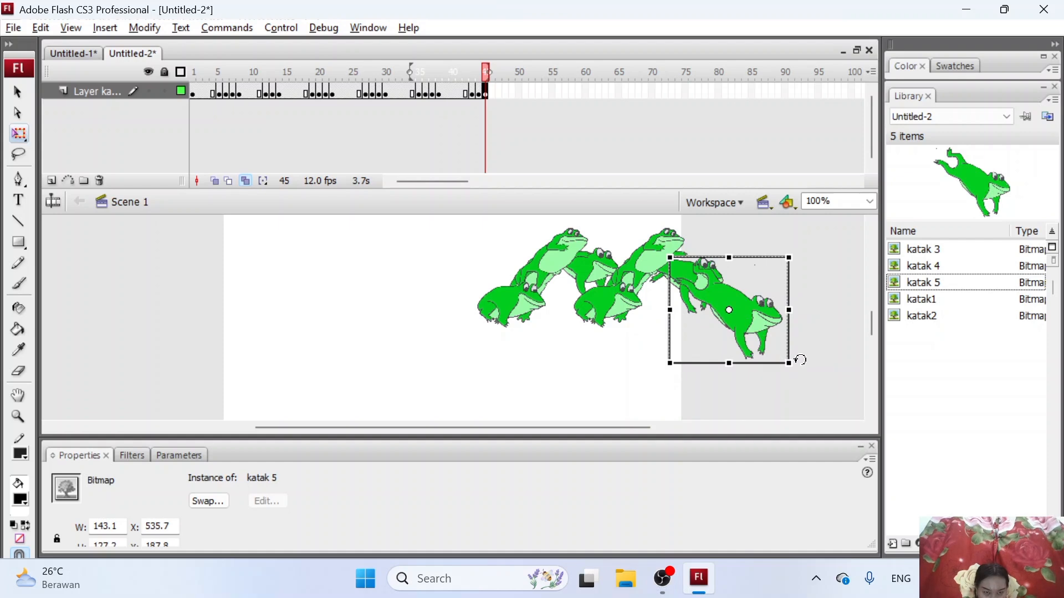
{"action": "left_click_drag", "start_coordinate": [789, 363], "coordinate": [780, 356]}
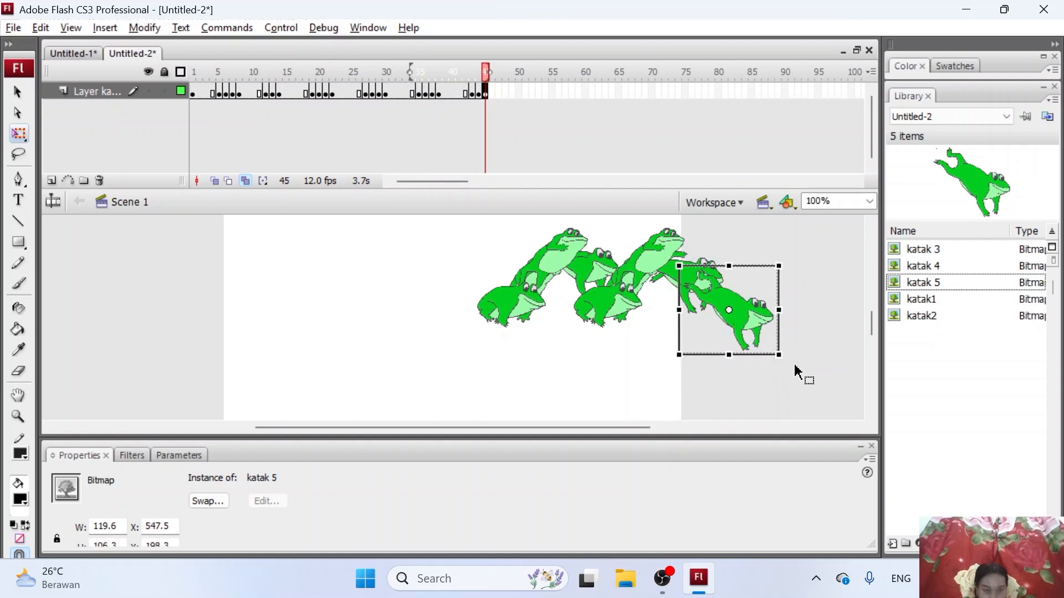
{"action": "left_click", "coordinate": [803, 408]}
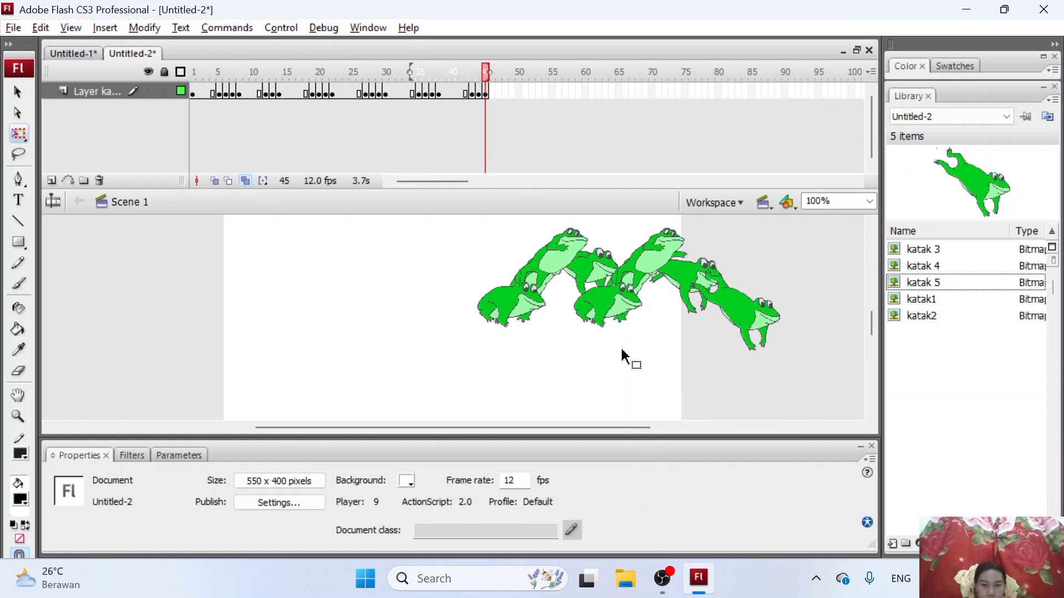
Step: Turn off multiple-frame editing and inspect the sitting frog and the katak 5 frog on frame 45
{"action": "scroll", "coordinate": [705, 326], "scroll_direction": "up", "scroll_amount": 3}
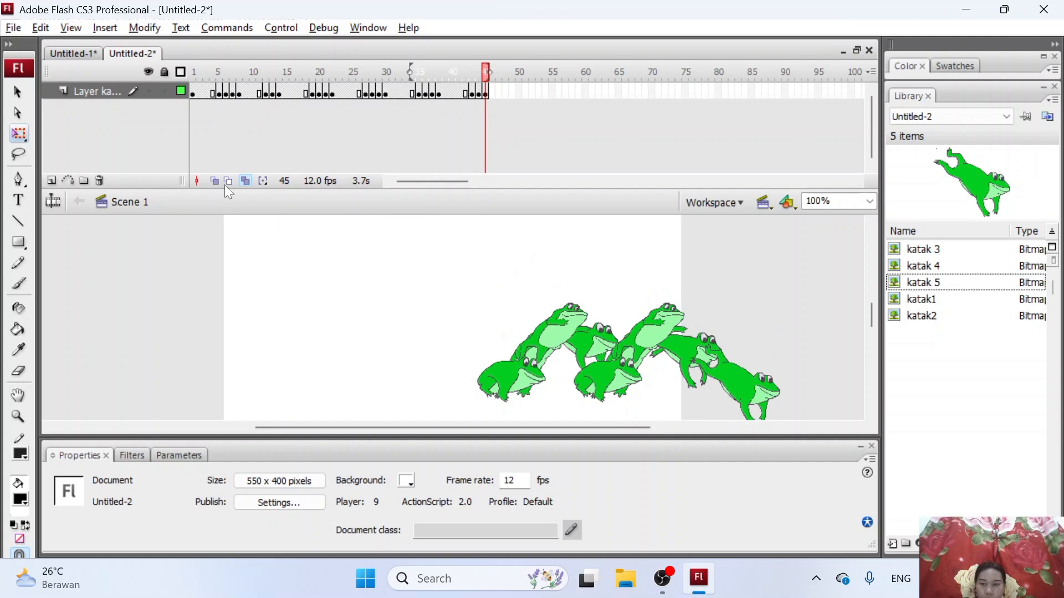
{"action": "left_click", "coordinate": [244, 179]}
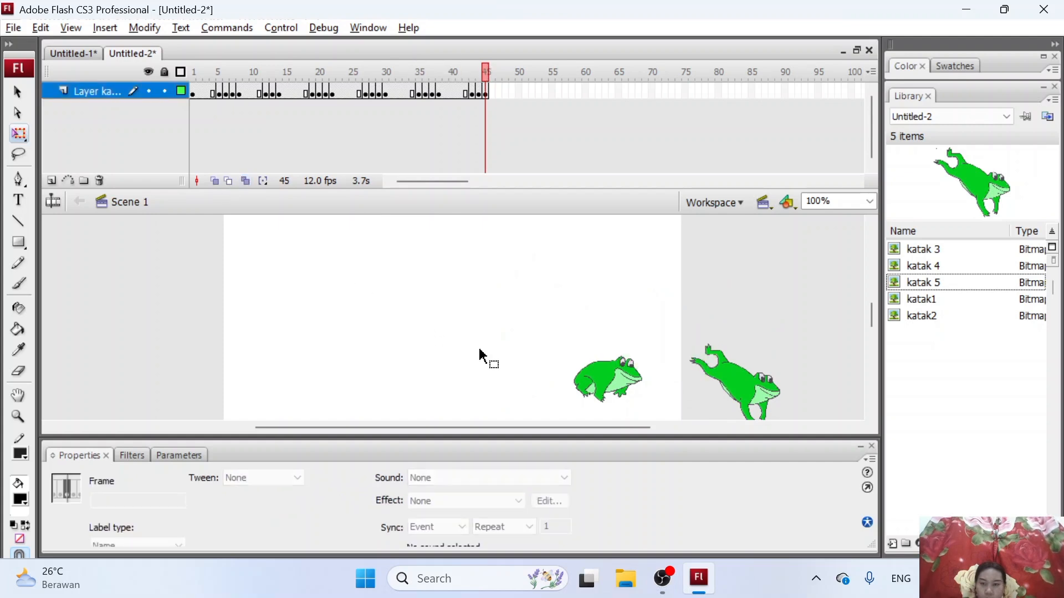
{"action": "left_click", "coordinate": [558, 337]}
{"action": "scroll", "coordinate": [367, 337], "scroll_direction": "down", "scroll_amount": 6}
{"action": "scroll", "coordinate": [368, 337], "scroll_direction": "up", "scroll_amount": 3}
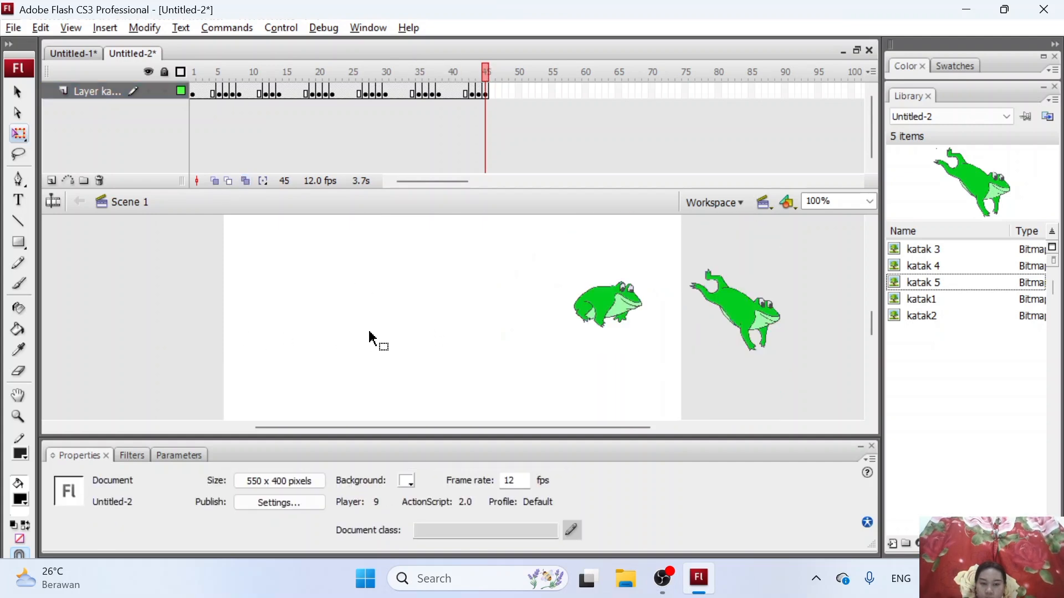
{"action": "left_click", "coordinate": [731, 320]}
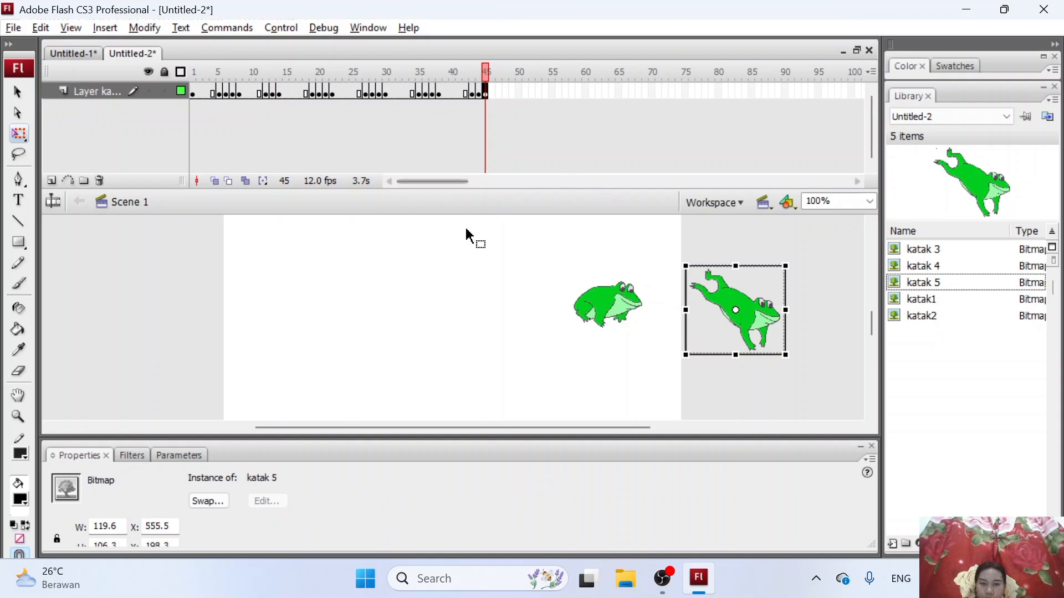
{"action": "left_click", "coordinate": [111, 294]}
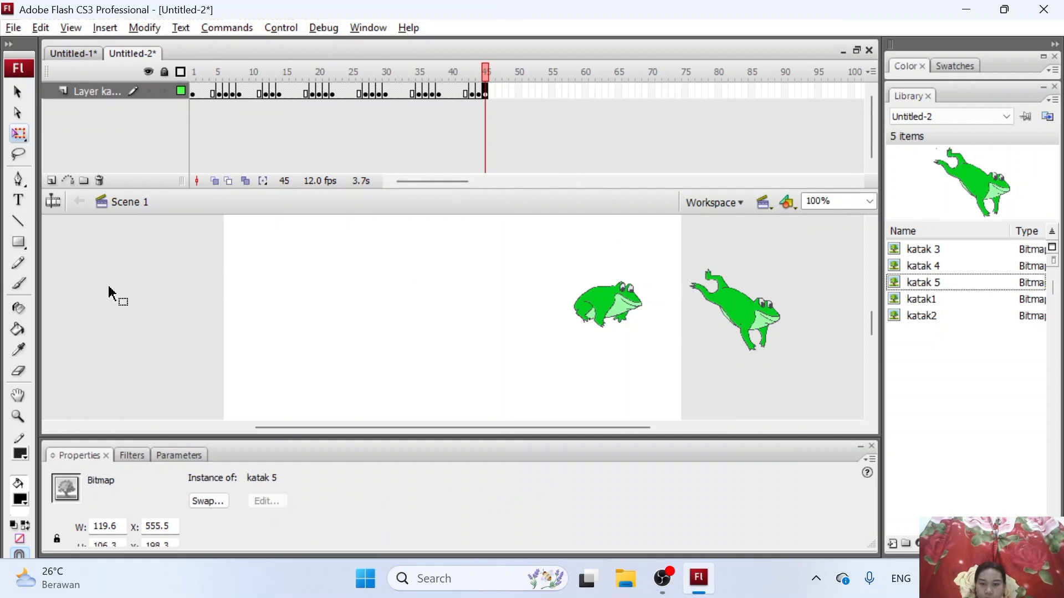